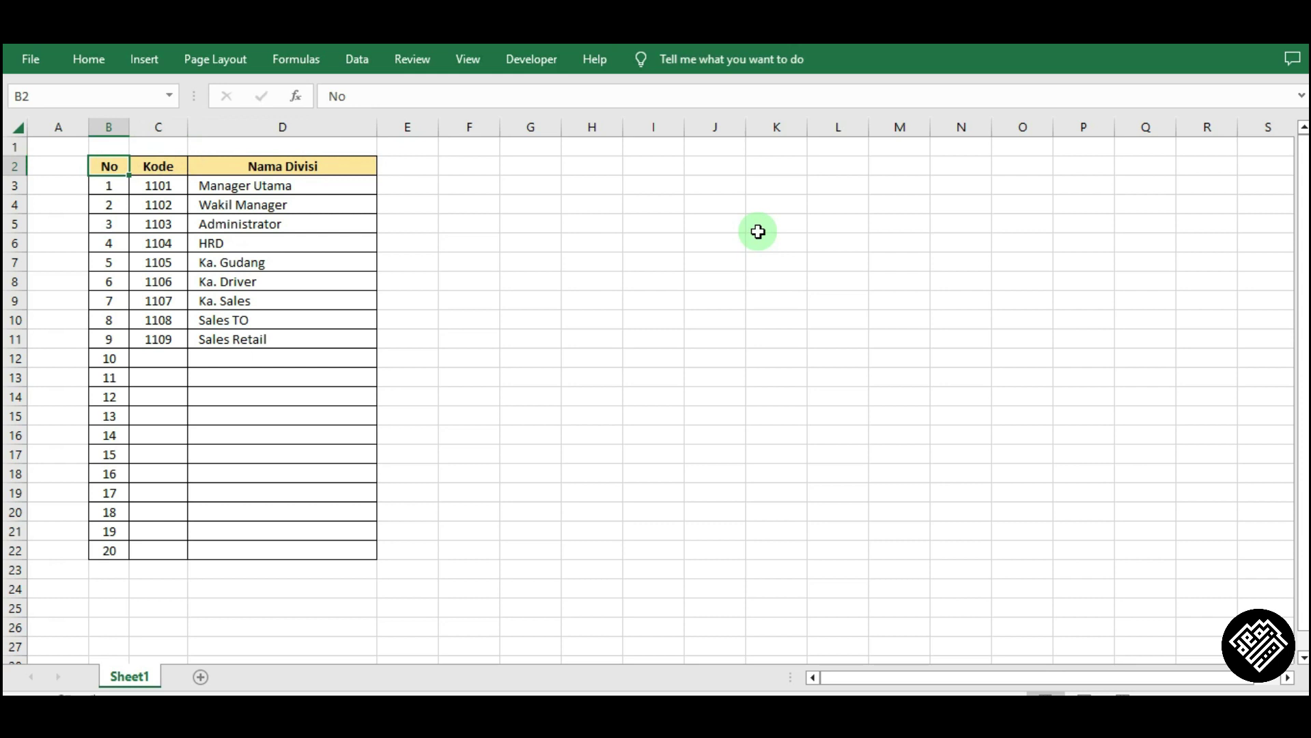
pyautogui.press('Right')
pyautogui.press('Right')
pyautogui.press('Right')
pyautogui.press('Right')
pyautogui.press('Right')
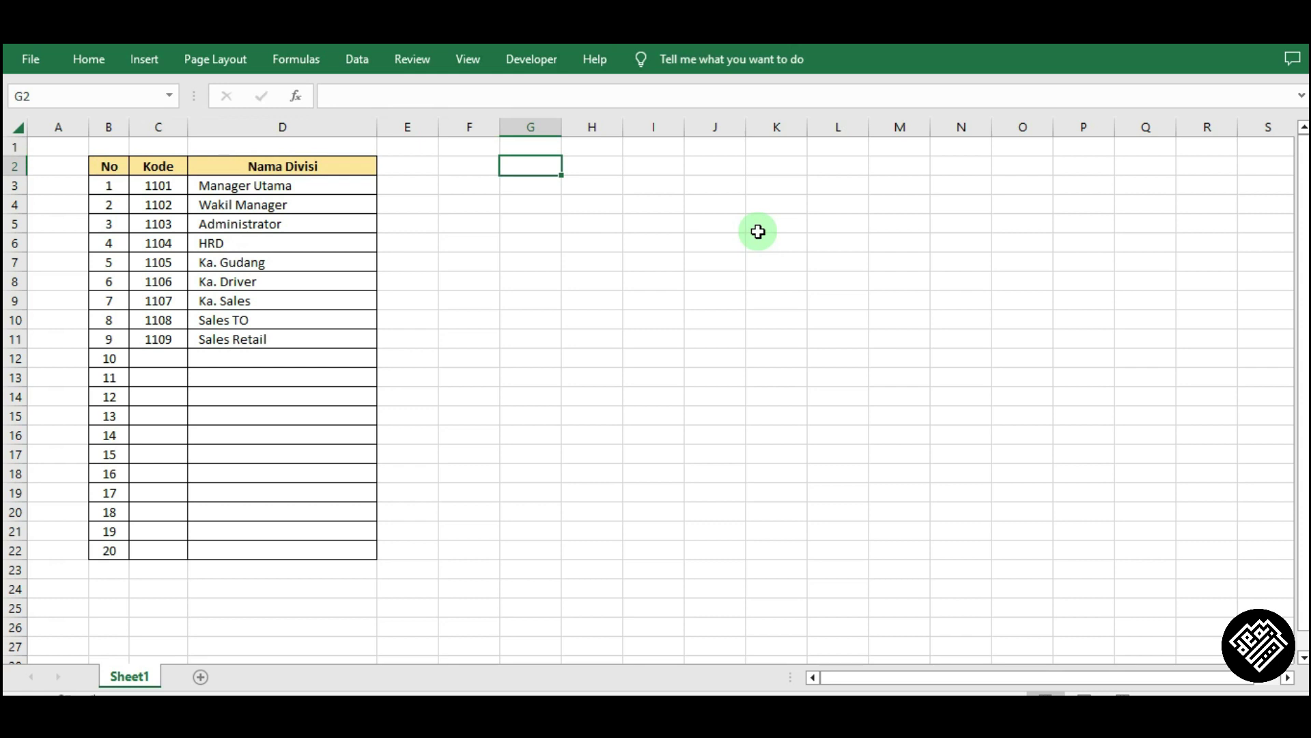
pyautogui.press('Left')
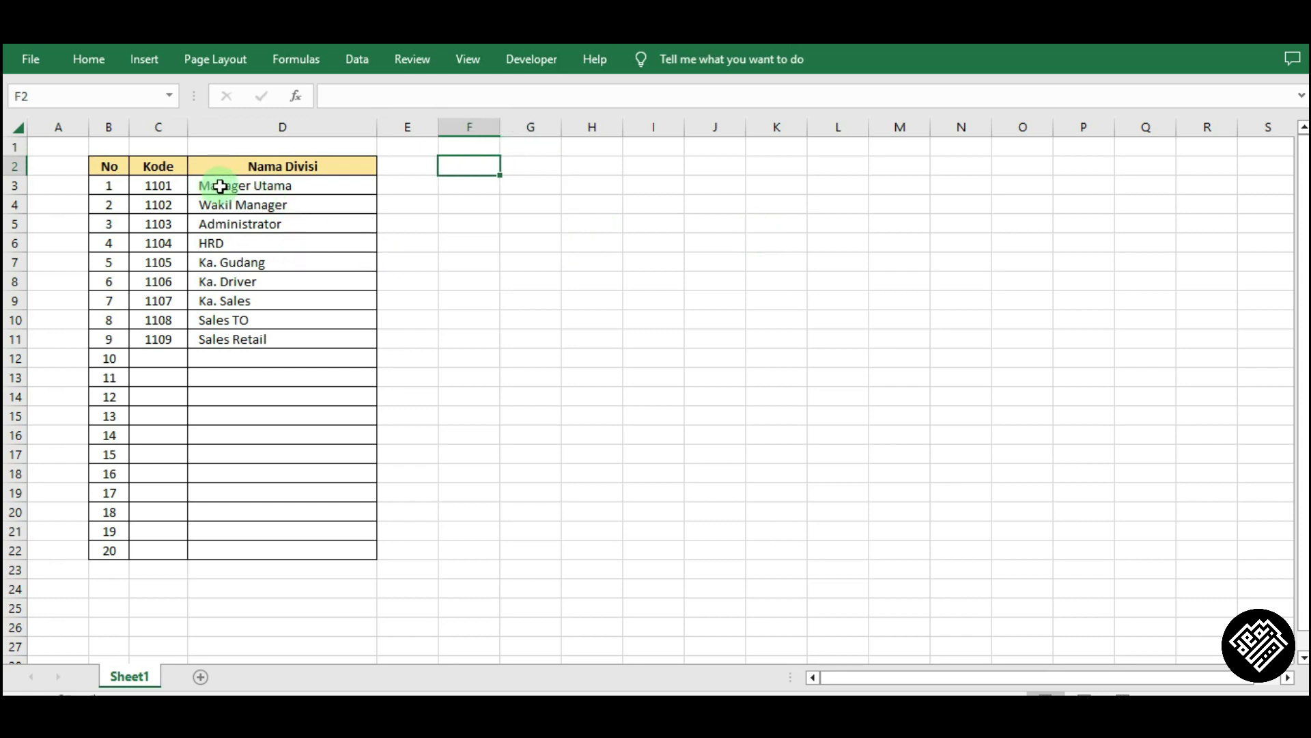
pyautogui.moveTo(219, 185); pyautogui.dragTo(263, 550)
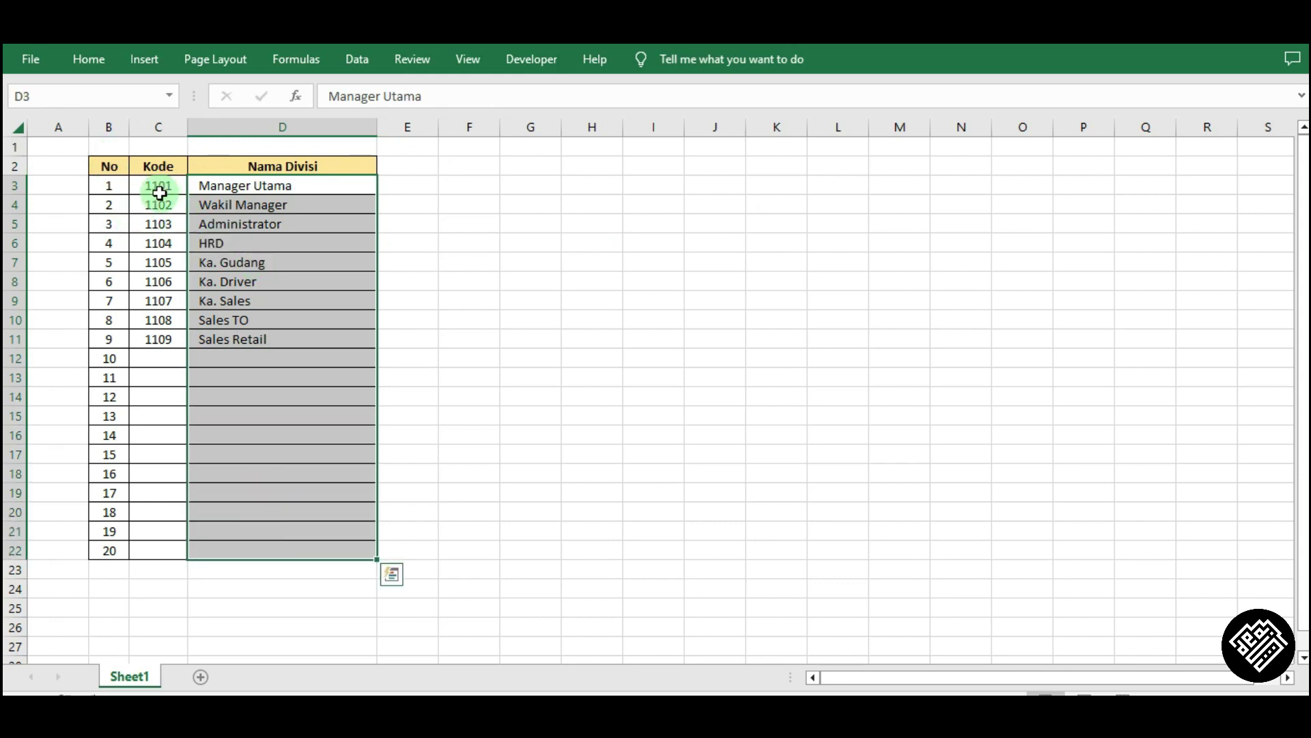
pyautogui.press('Escape')
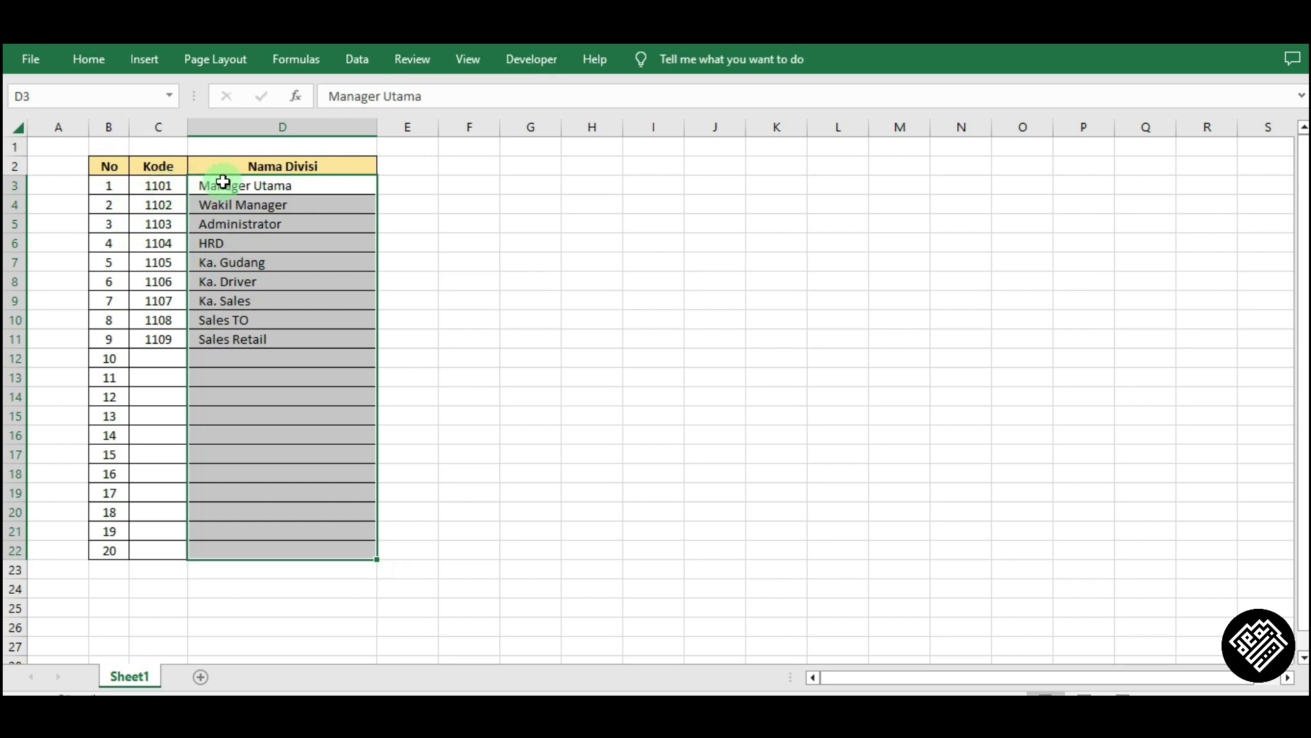
pyautogui.click(223, 182)
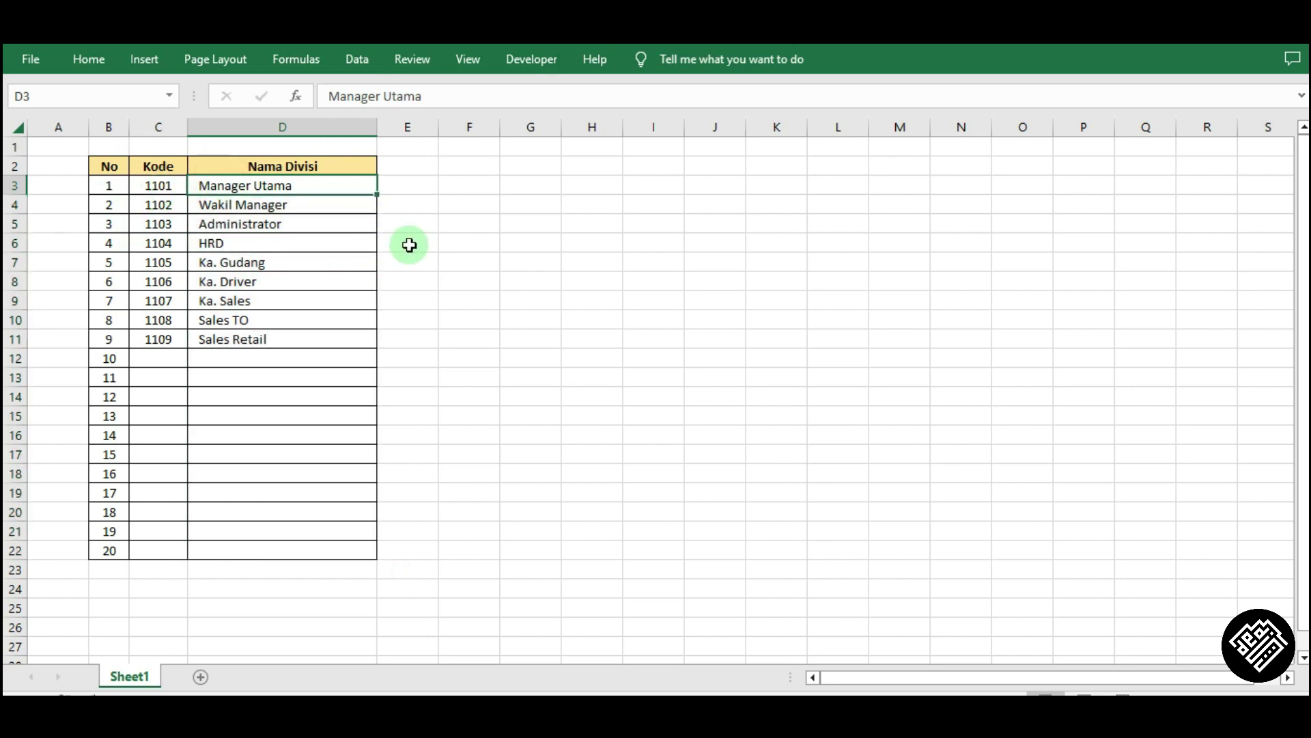
# Step: Copy the Nama Divisi header cell to F2 and widen column F to fit the text
pyautogui.click(482, 163)
pyautogui.click(345, 166)
pyautogui.hotkey('ctrl', 'c')
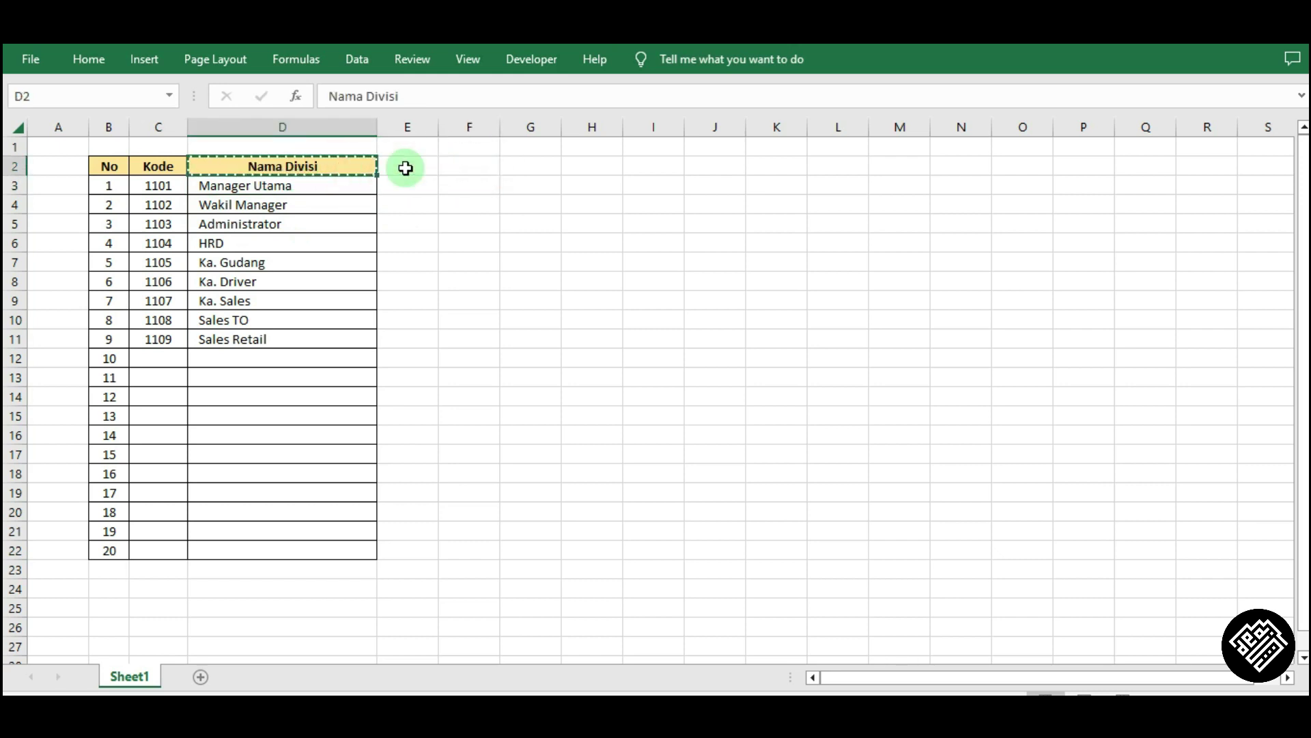
pyautogui.click(474, 164)
pyautogui.hotkey('ctrl', 'v')
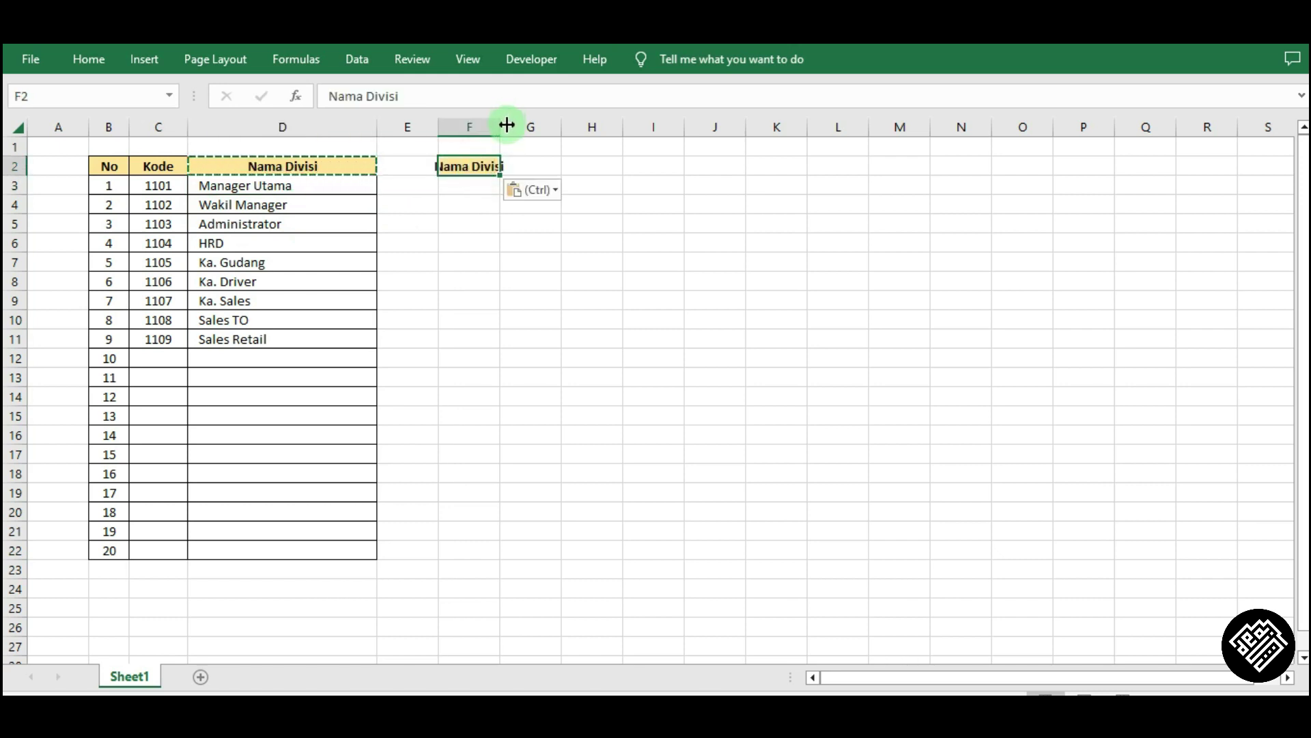
pyautogui.moveTo(507, 125); pyautogui.dragTo(522, 125)
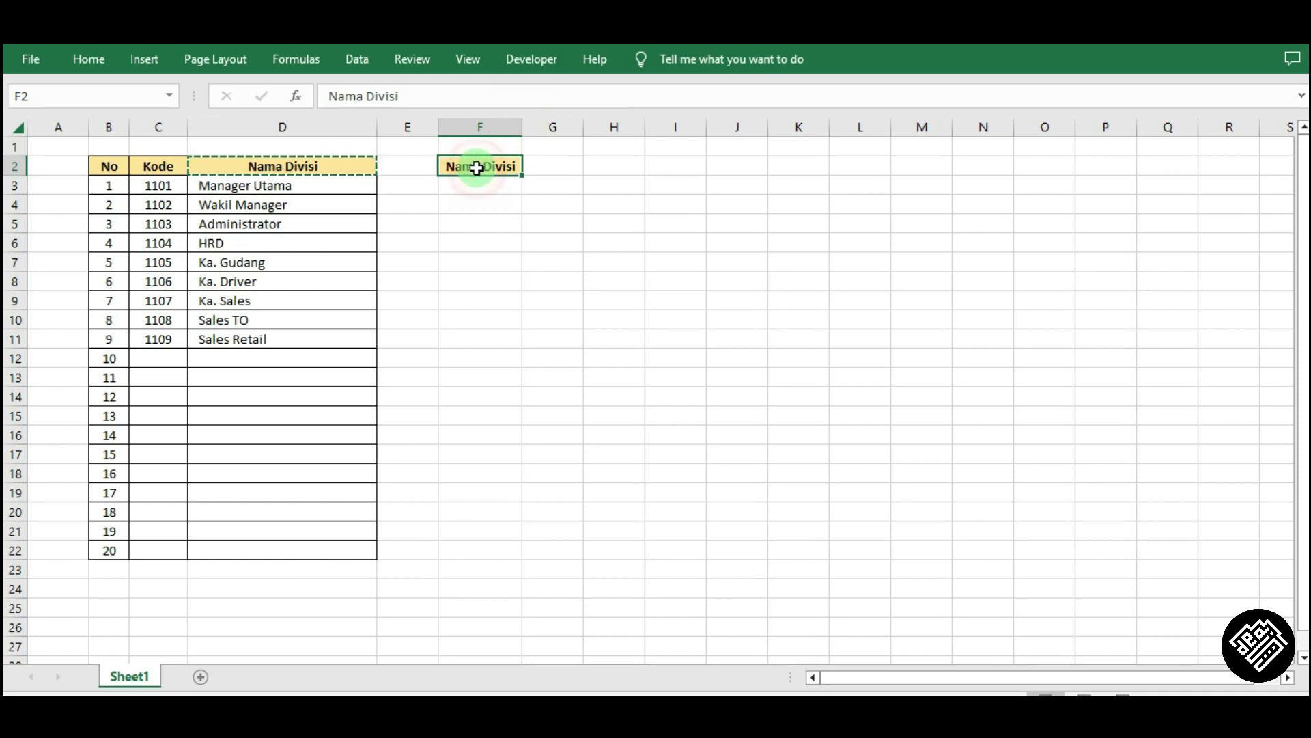
# Step: Change the header in F2 to Pilihan Divisi and widen column F slightly to fit it
pyautogui.write('Pilih')
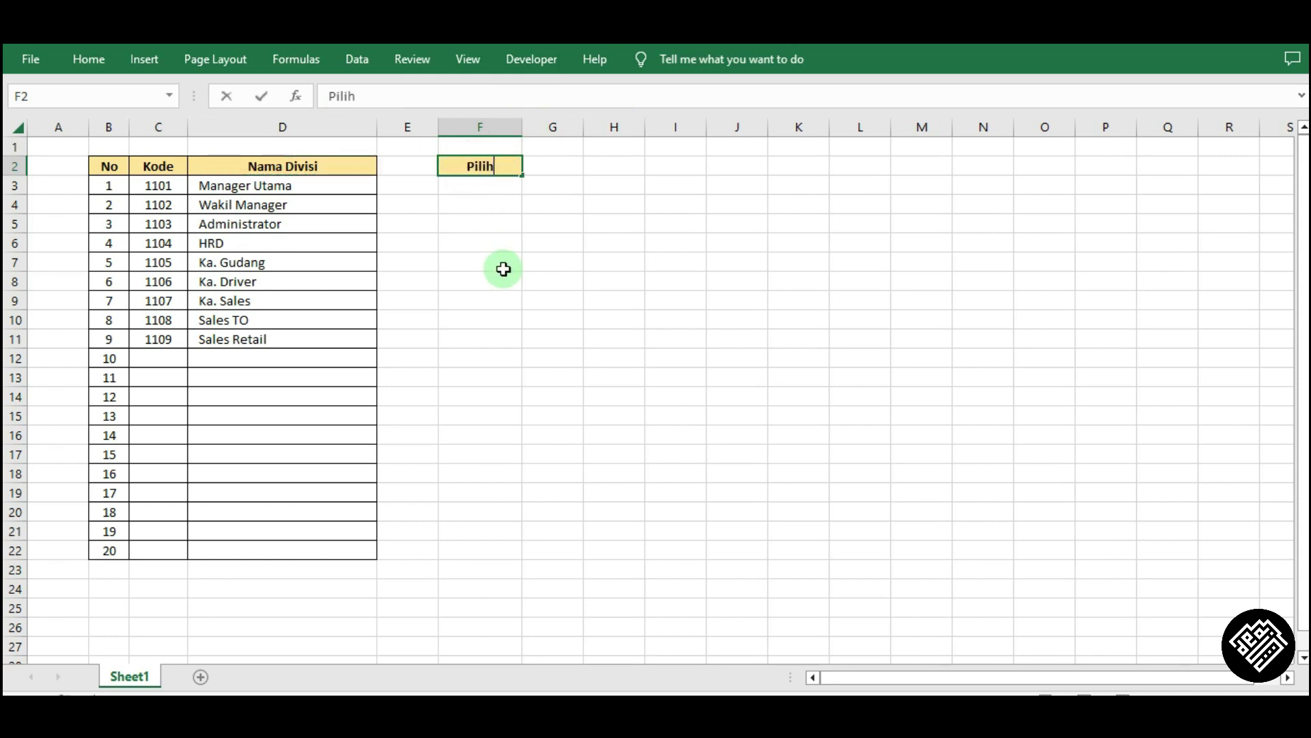
pyautogui.write('an Divisi')
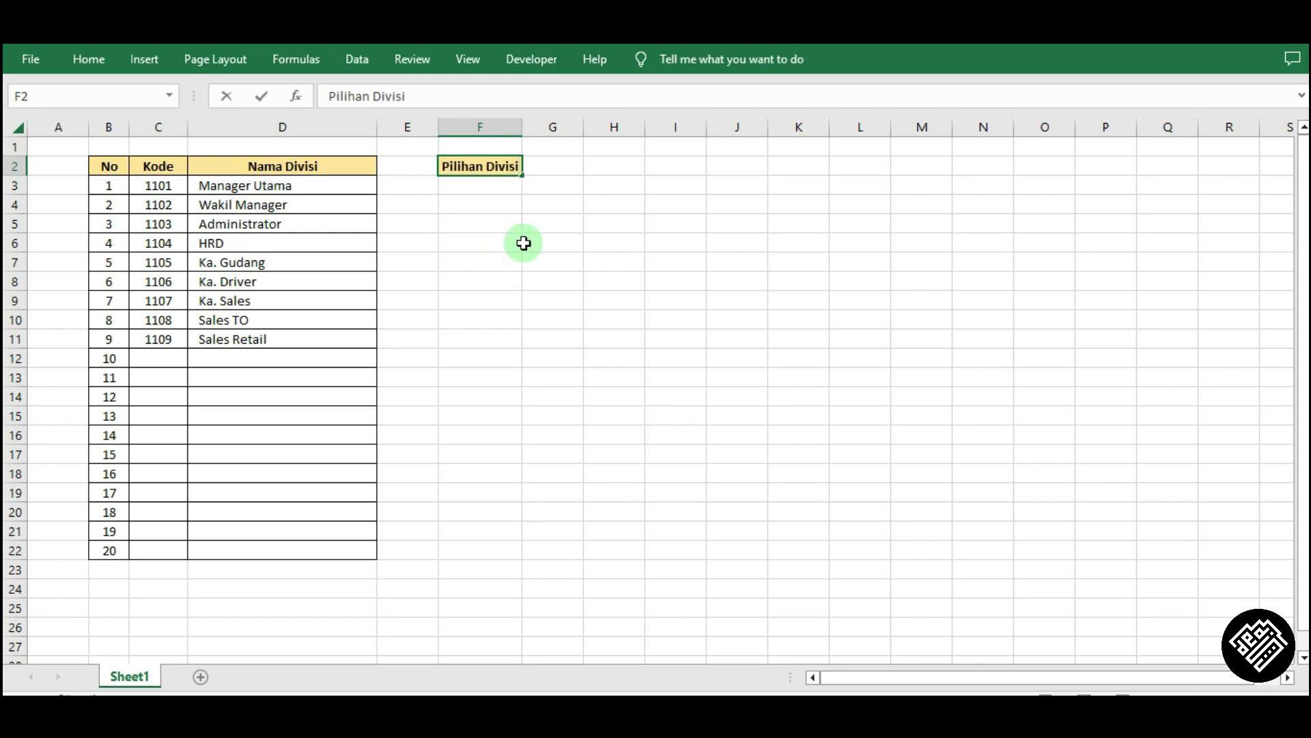
pyautogui.click(524, 243)
pyautogui.moveTo(524, 129); pyautogui.dragTo(538, 133)
# Step: Center the contents of cell F3 and widen column F to nearly the width of the Nama Divisi column
pyautogui.click(505, 190)
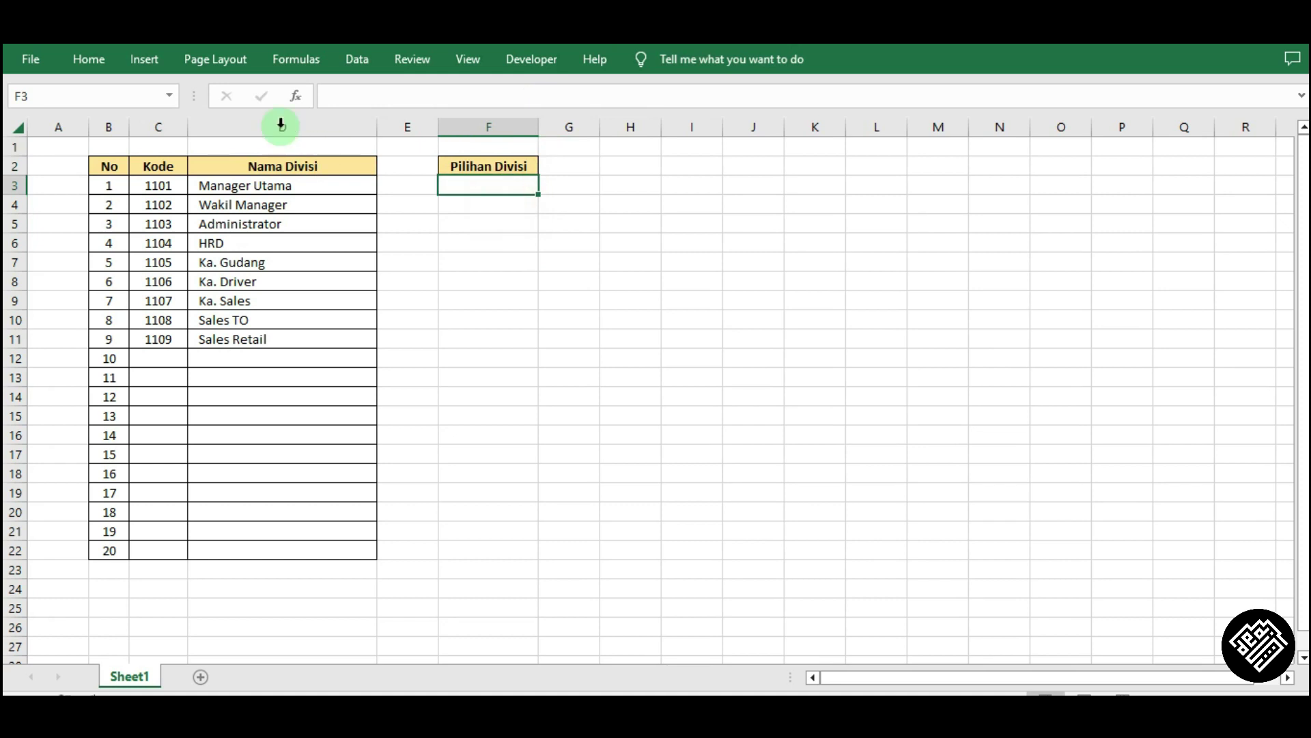
pyautogui.click(95, 66)
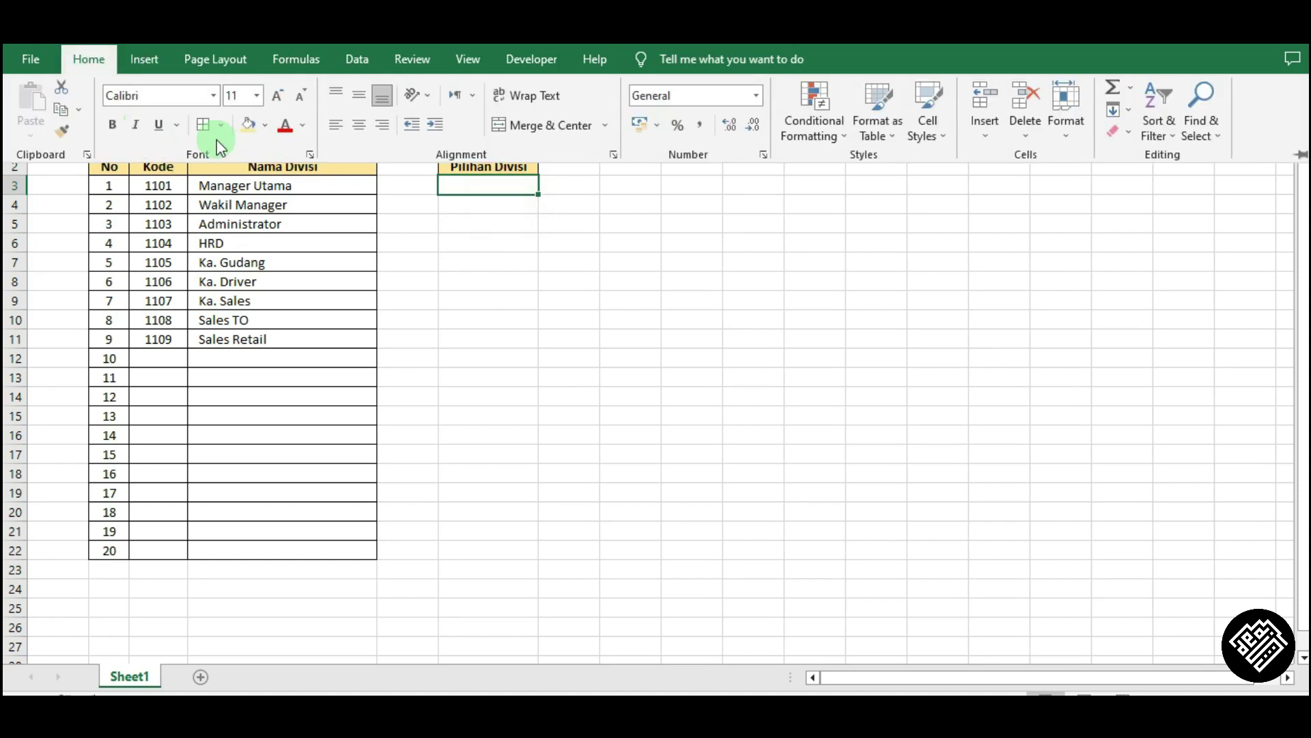
pyautogui.click(359, 125)
pyautogui.click(511, 250)
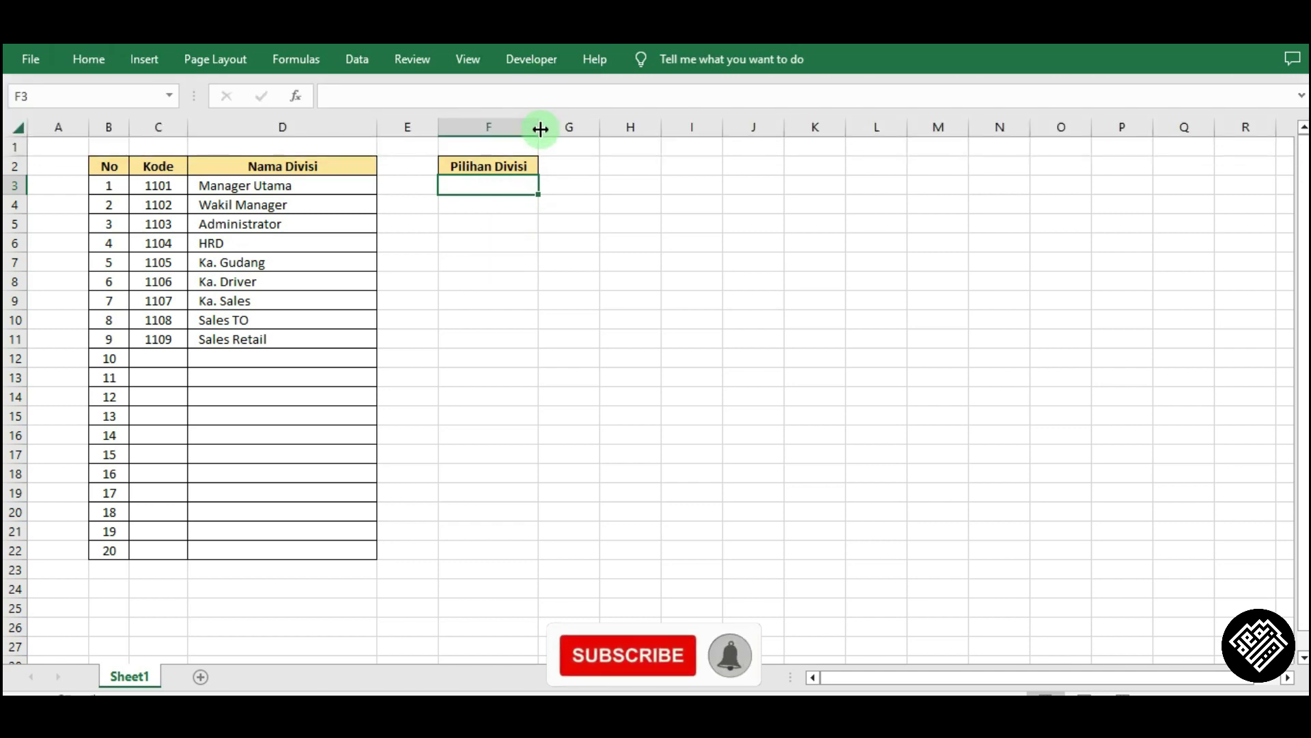
pyautogui.moveTo(538, 130); pyautogui.dragTo(607, 131)
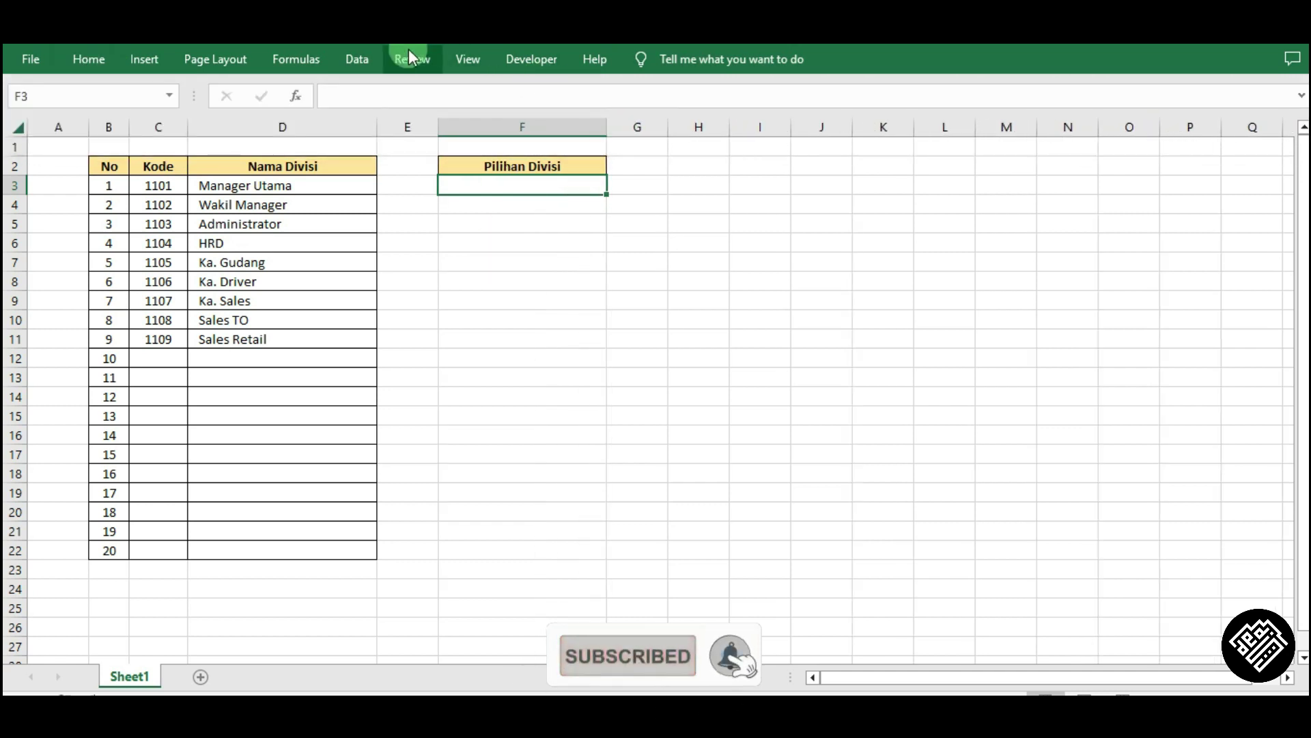
# Step: Start a Data Validation rule for cell F3 that allows a List
pyautogui.click(361, 62)
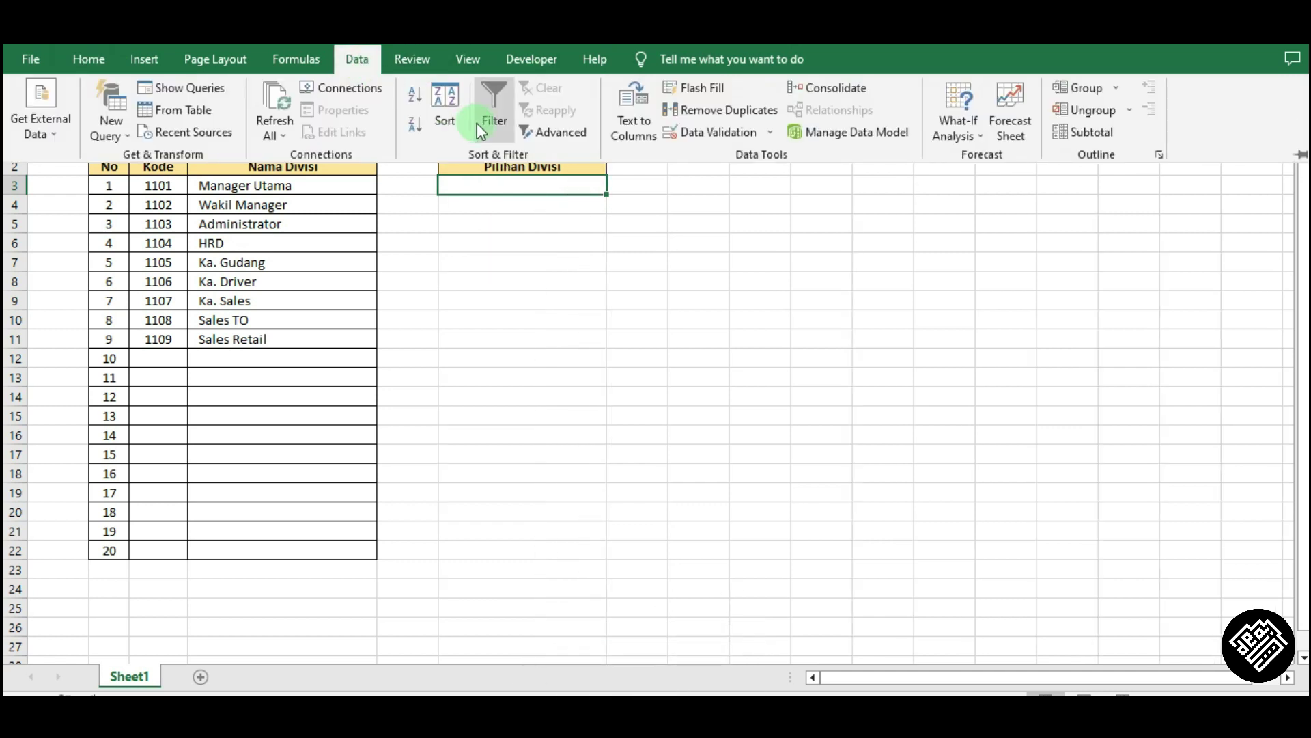
pyautogui.click(714, 137)
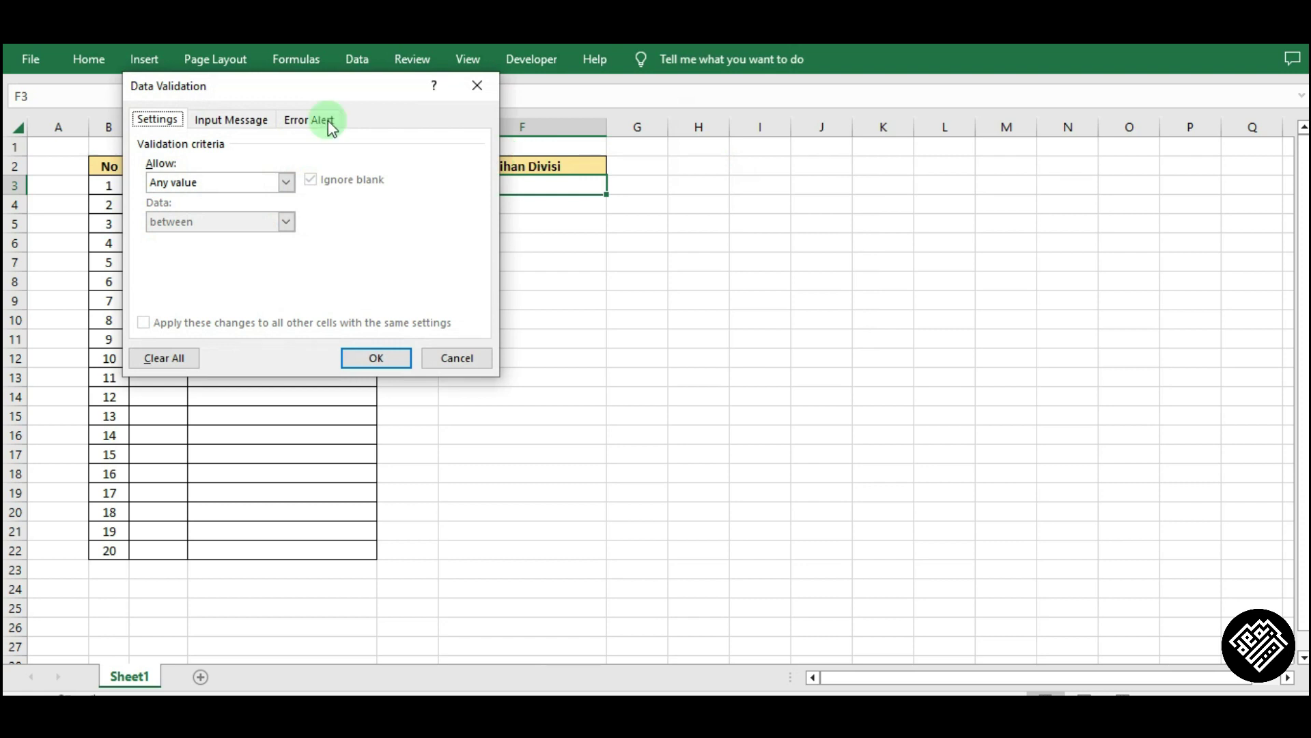
pyautogui.moveTo(299, 86); pyautogui.dragTo(377, 110)
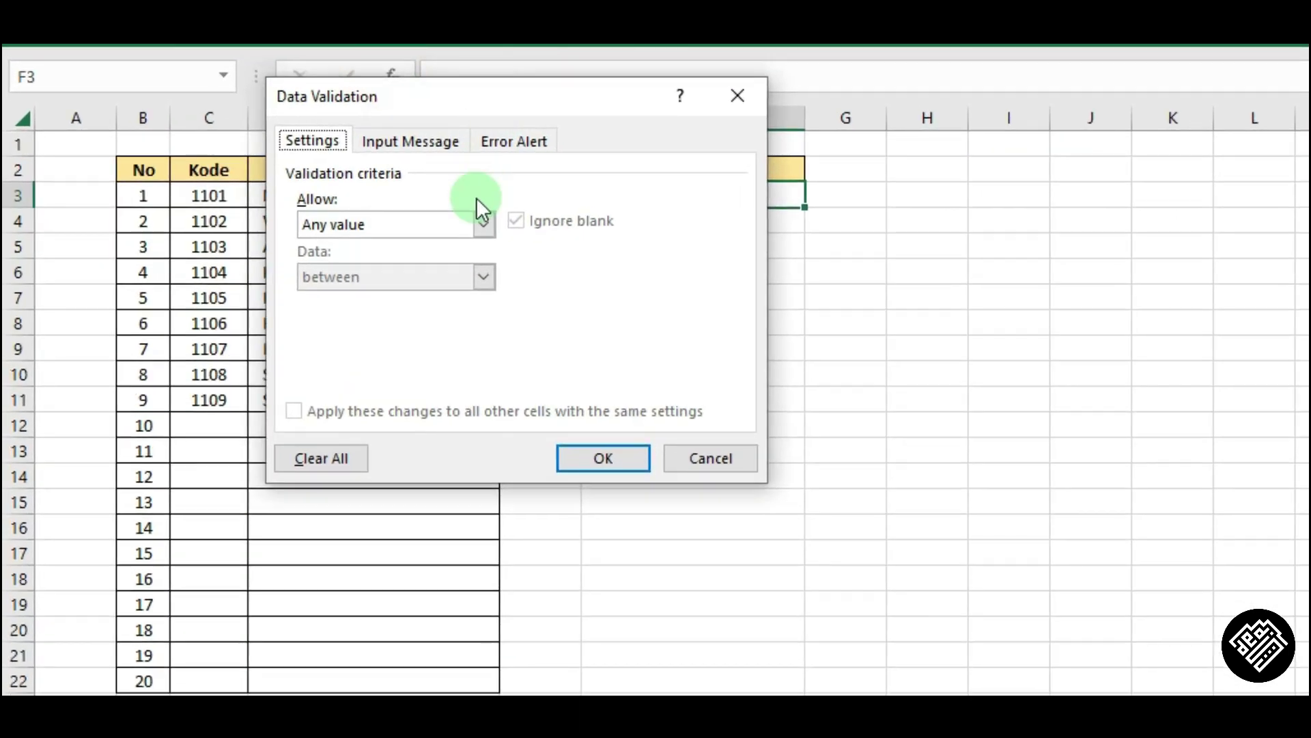
pyautogui.click(471, 236)
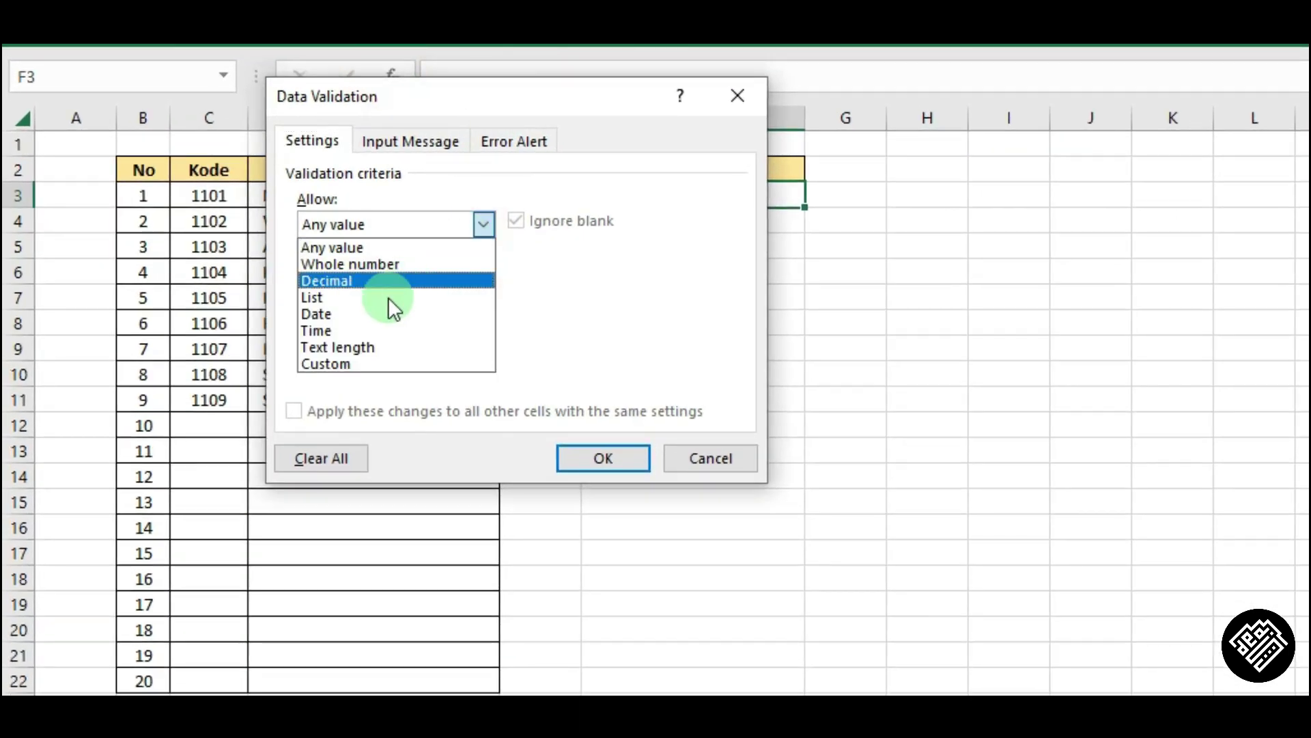
pyautogui.click(349, 298)
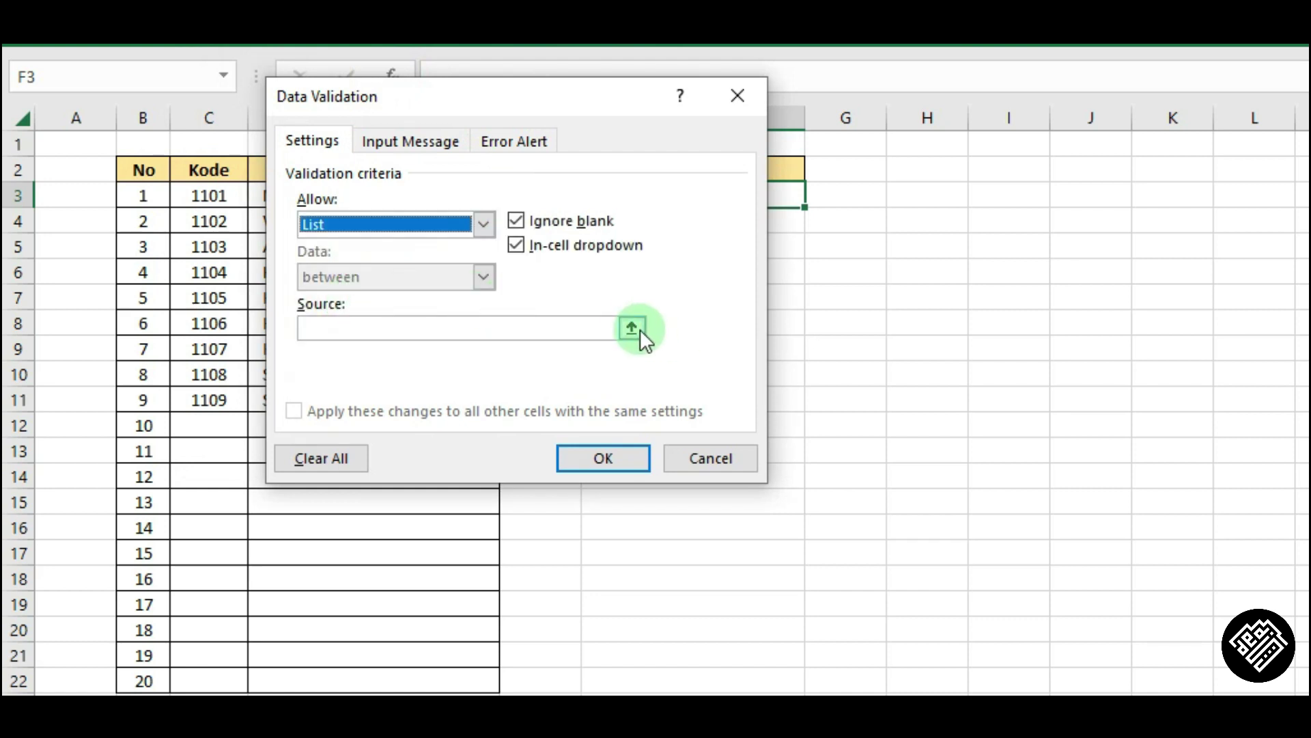
# Step: Set the list source to the Nama Divisi cells =$D$3:$D$22 and apply the validation rule
pyautogui.click(633, 326)
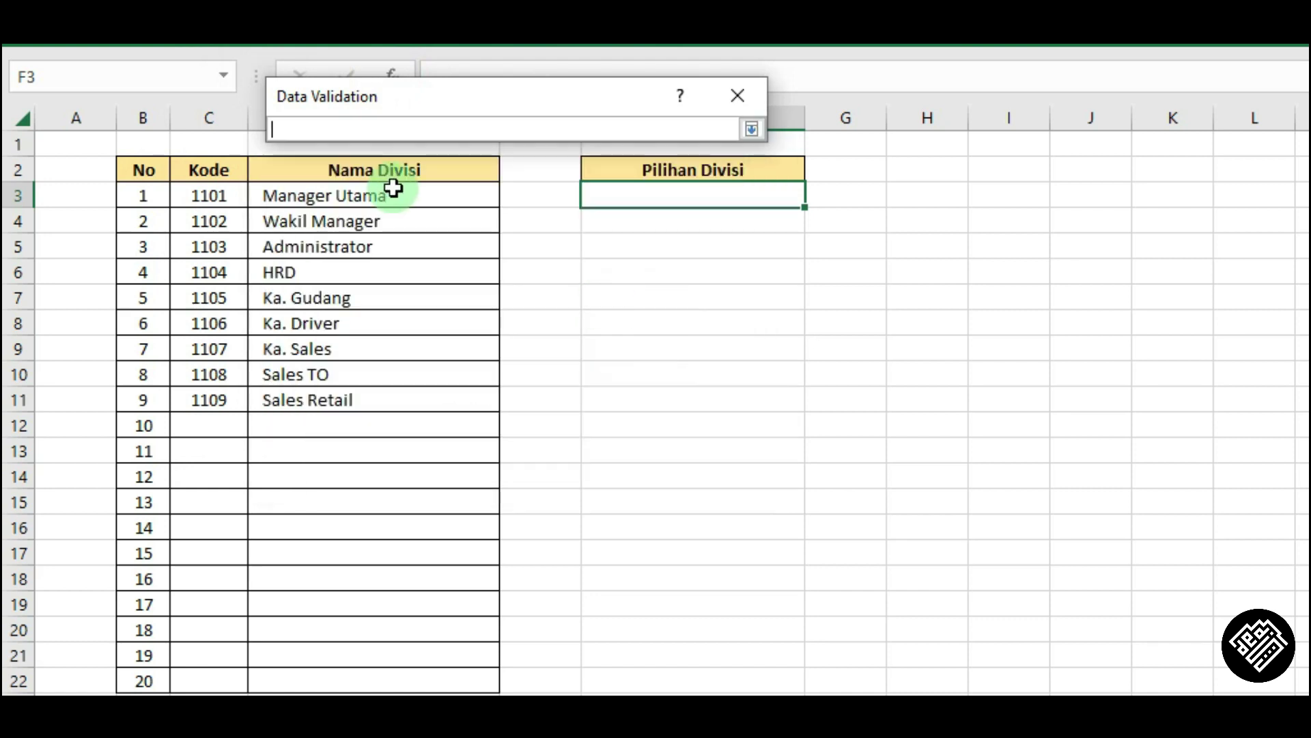
pyautogui.click(350, 195)
pyautogui.moveTo(350, 195); pyautogui.dragTo(315, 682)
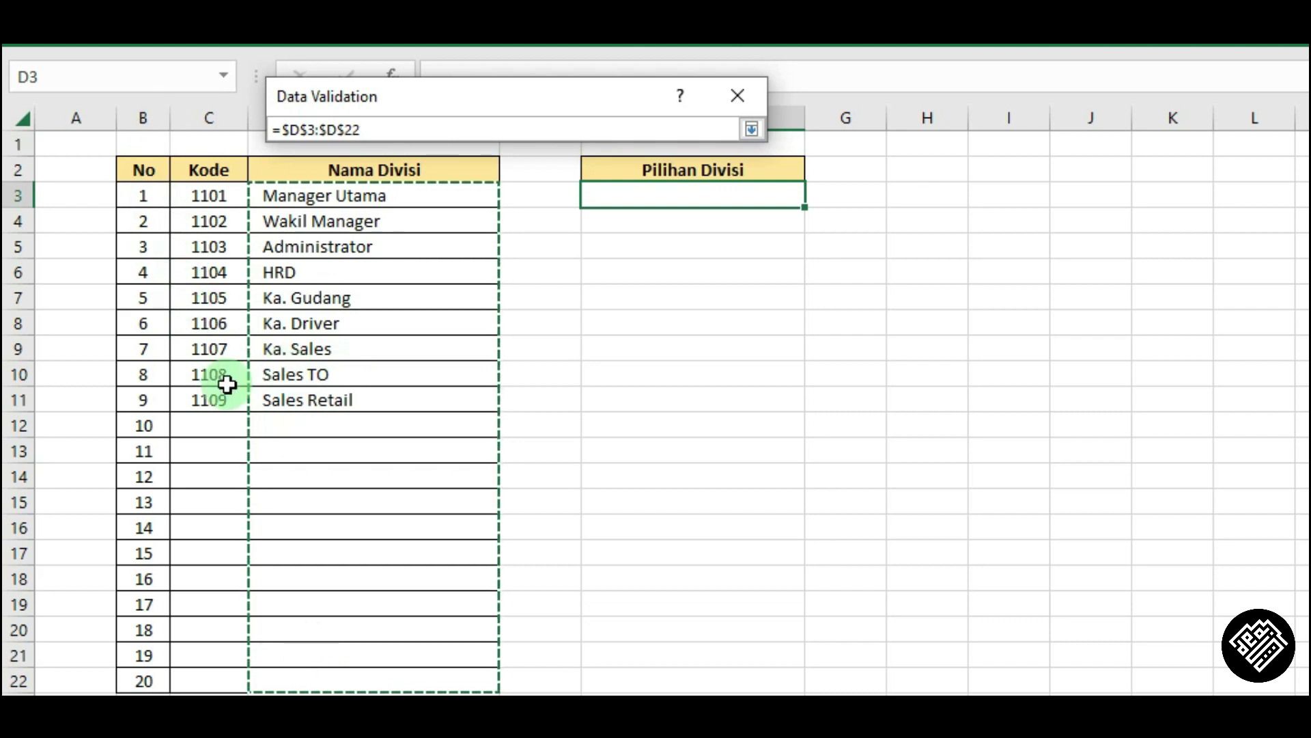
pyautogui.click(353, 242)
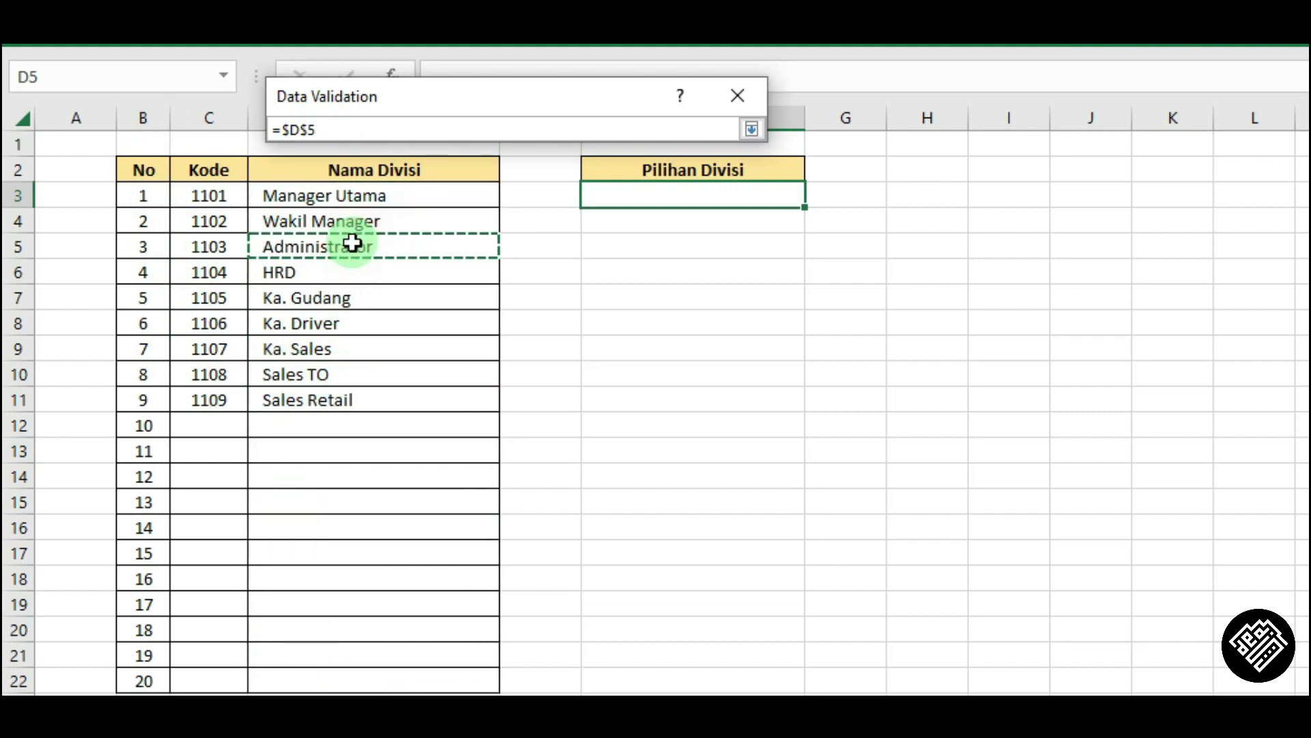
pyautogui.moveTo(362, 198); pyautogui.dragTo(339, 677)
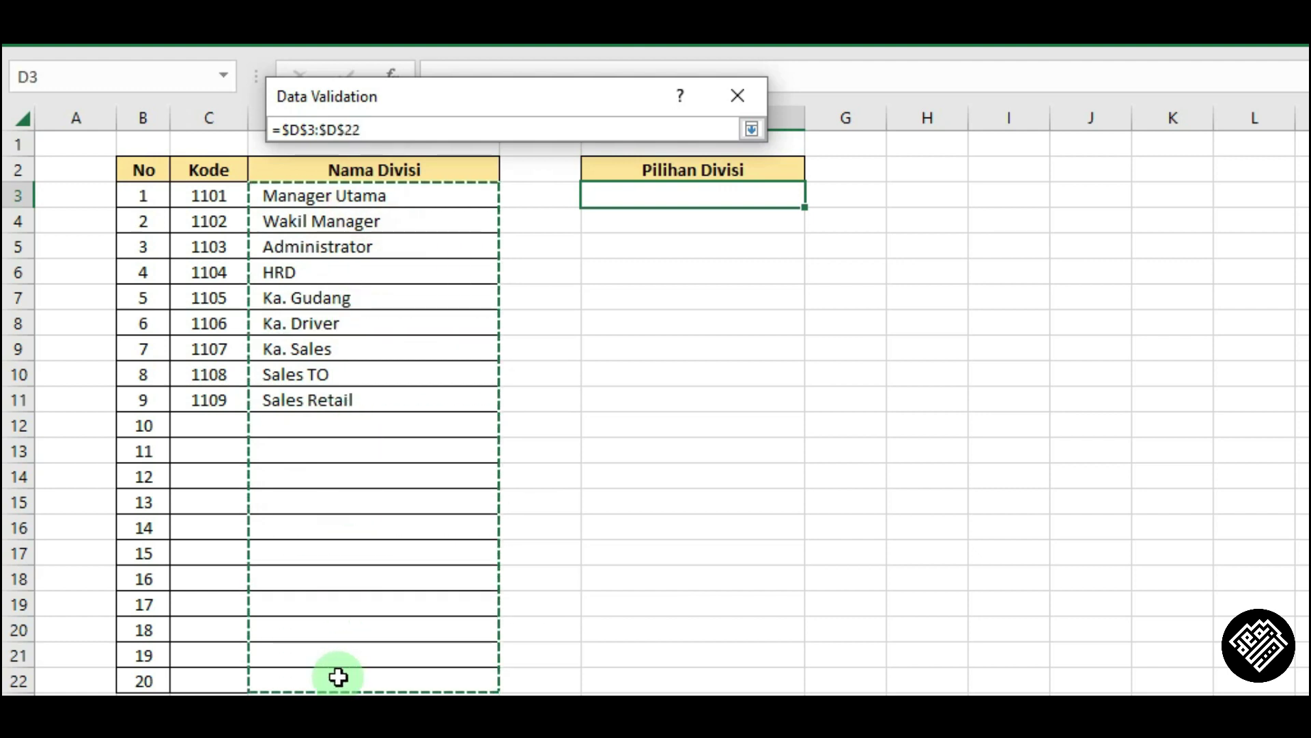
pyautogui.press('Return')
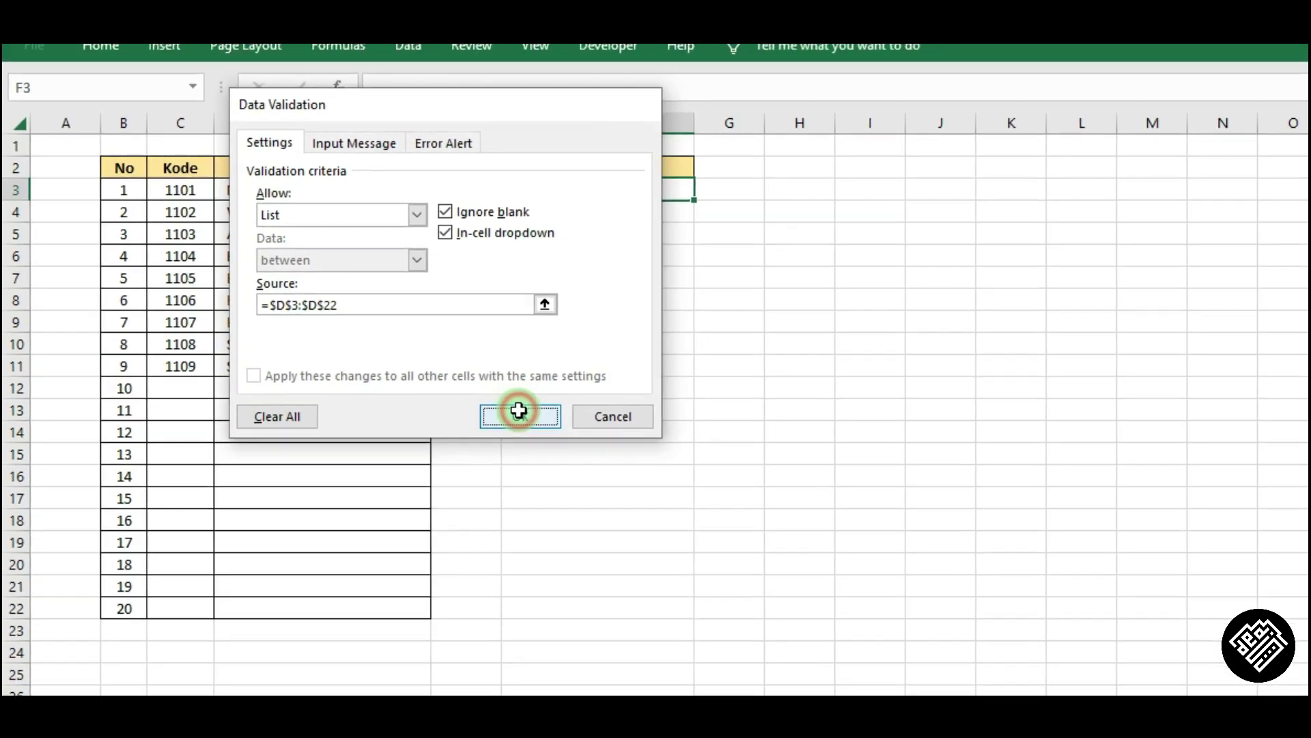
pyautogui.click(601, 456)
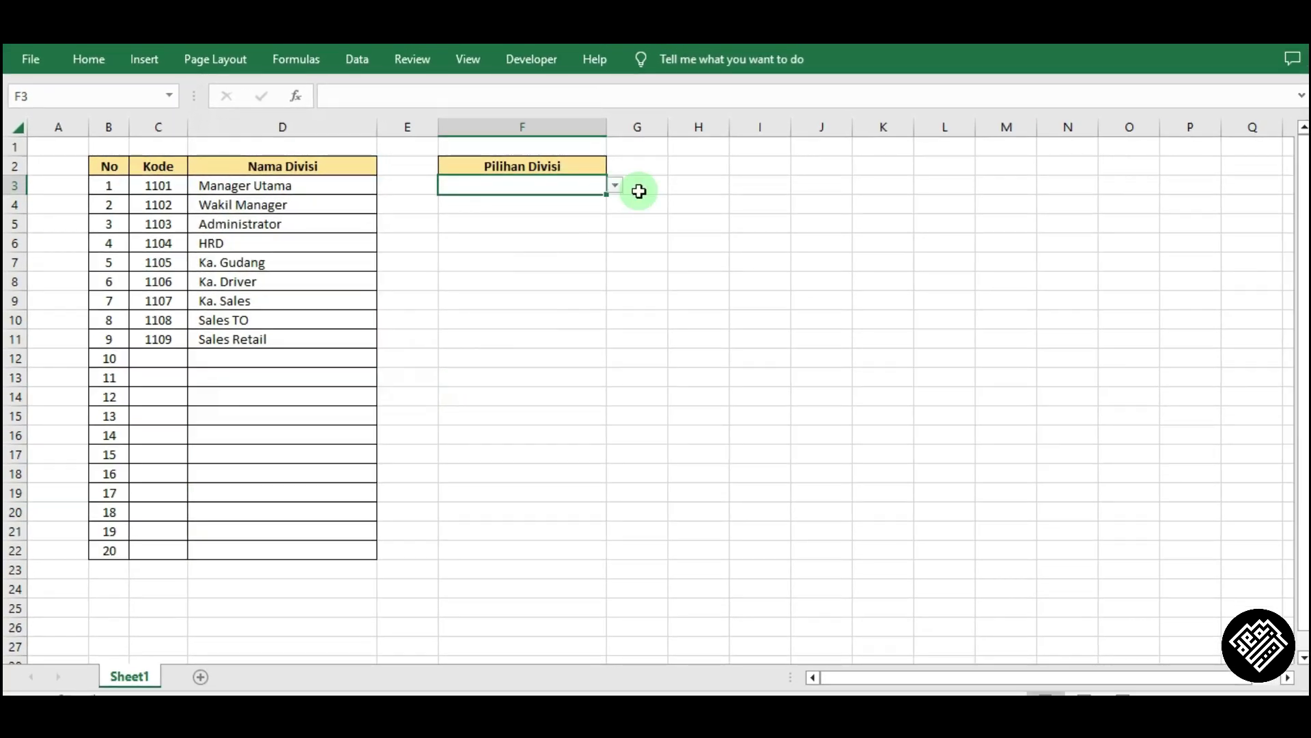
# Step: Examine the drop-down list in F3 from its first division through the entries after Sales Retail, then close it
pyautogui.click(688, 215)
pyautogui.click(560, 186)
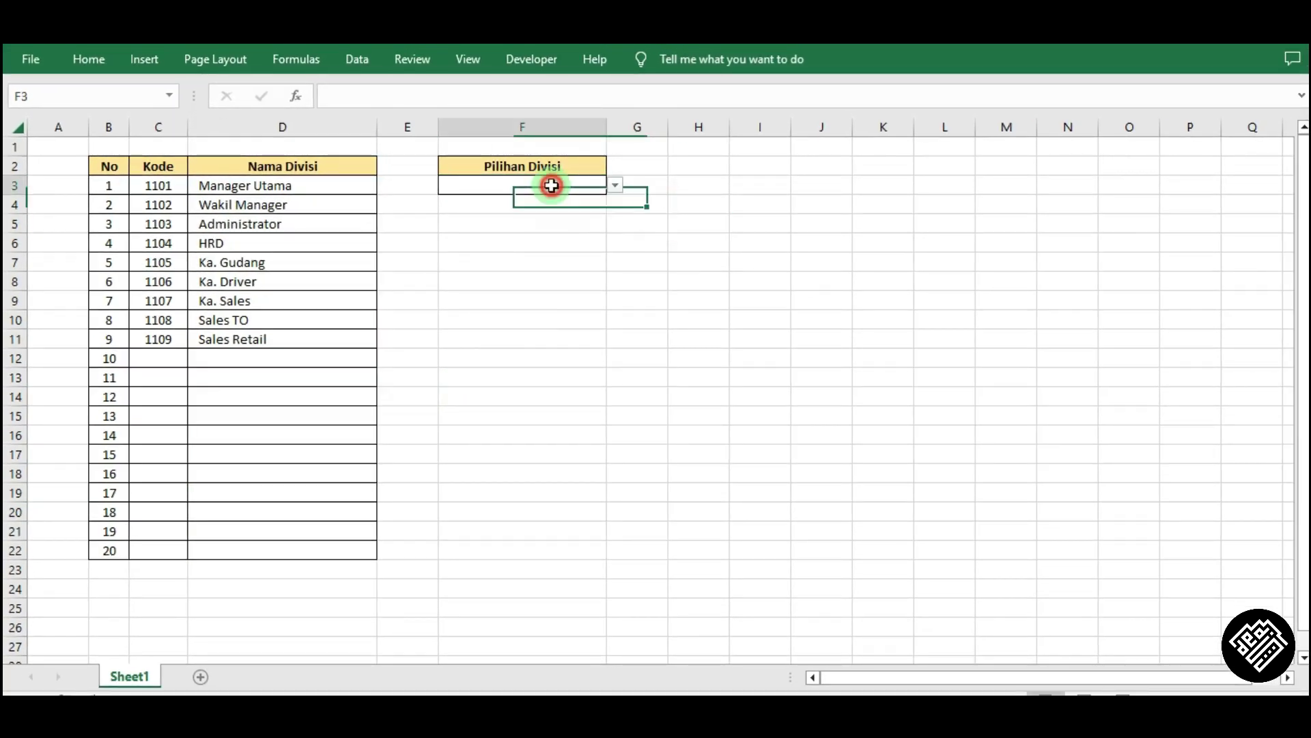
pyautogui.click(616, 187)
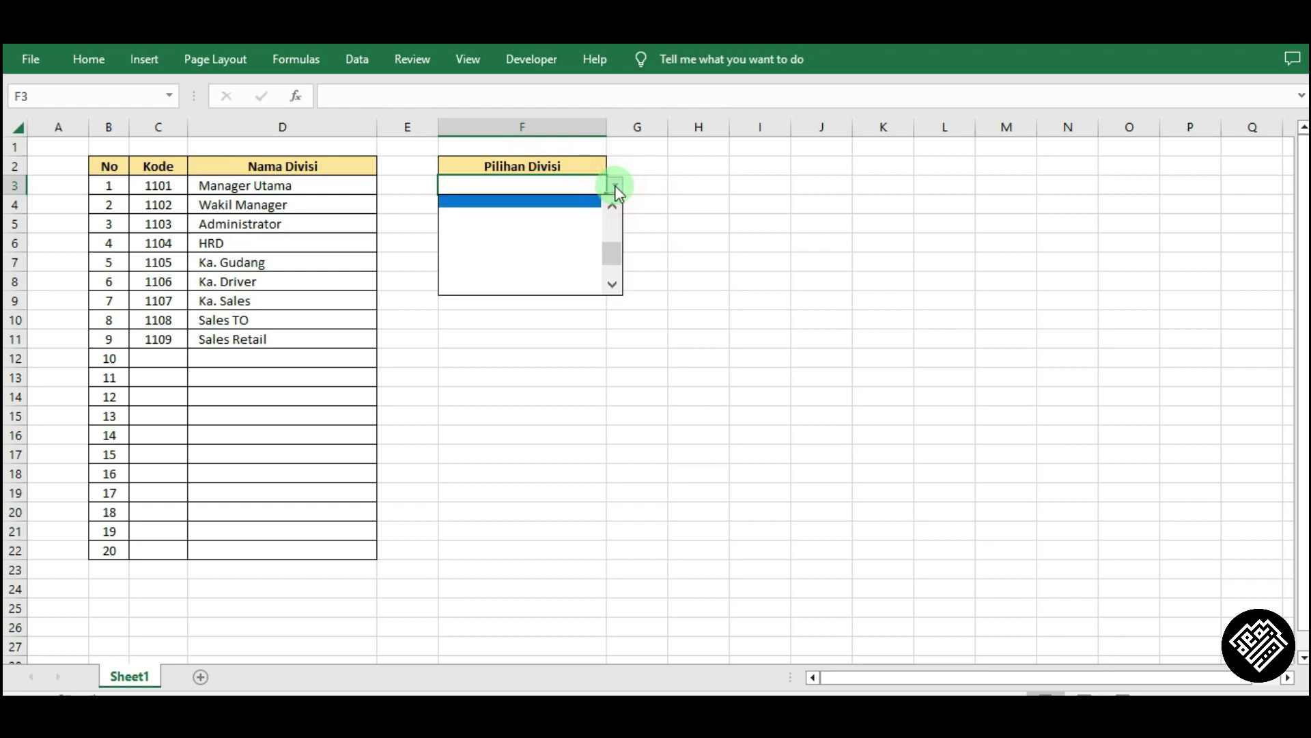
pyautogui.click(611, 271)
pyautogui.moveTo(612, 253); pyautogui.dragTo(611, 216)
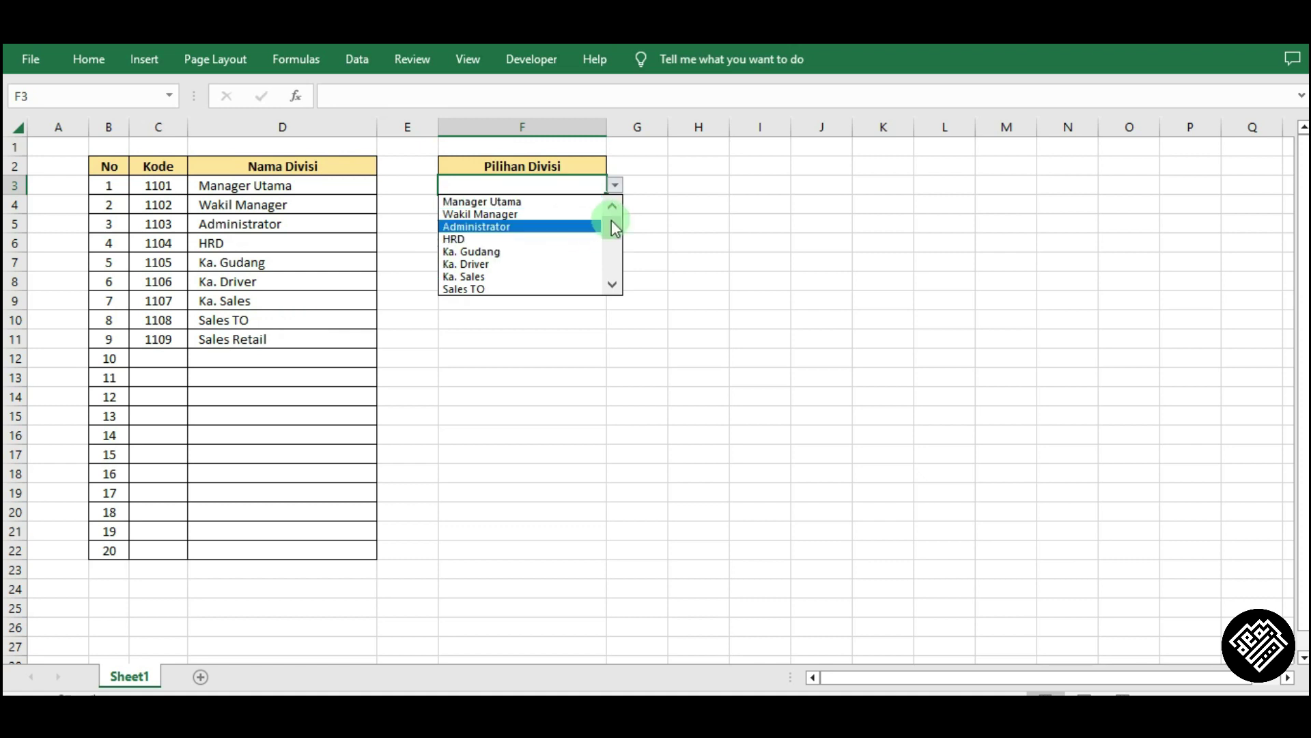
pyautogui.moveTo(609, 214); pyautogui.dragTo(612, 230)
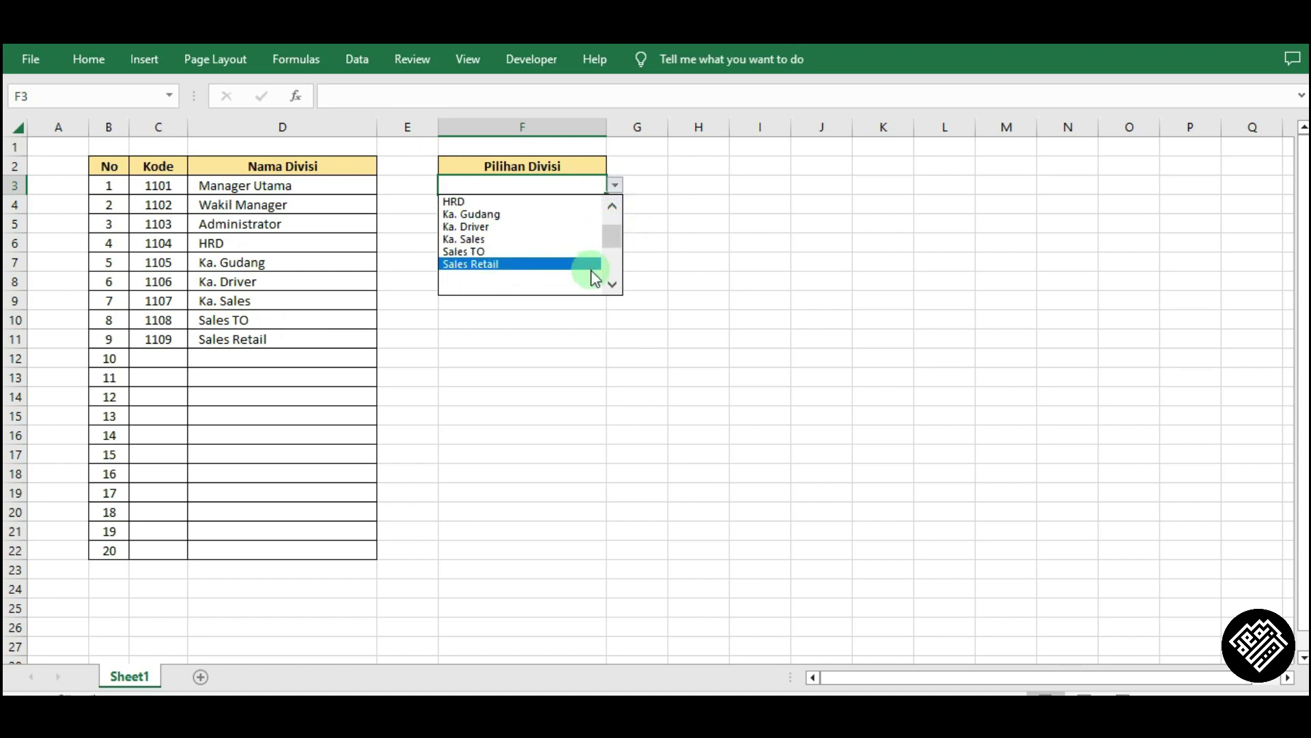
pyautogui.click(612, 282)
pyautogui.click(612, 281)
pyautogui.click(612, 281)
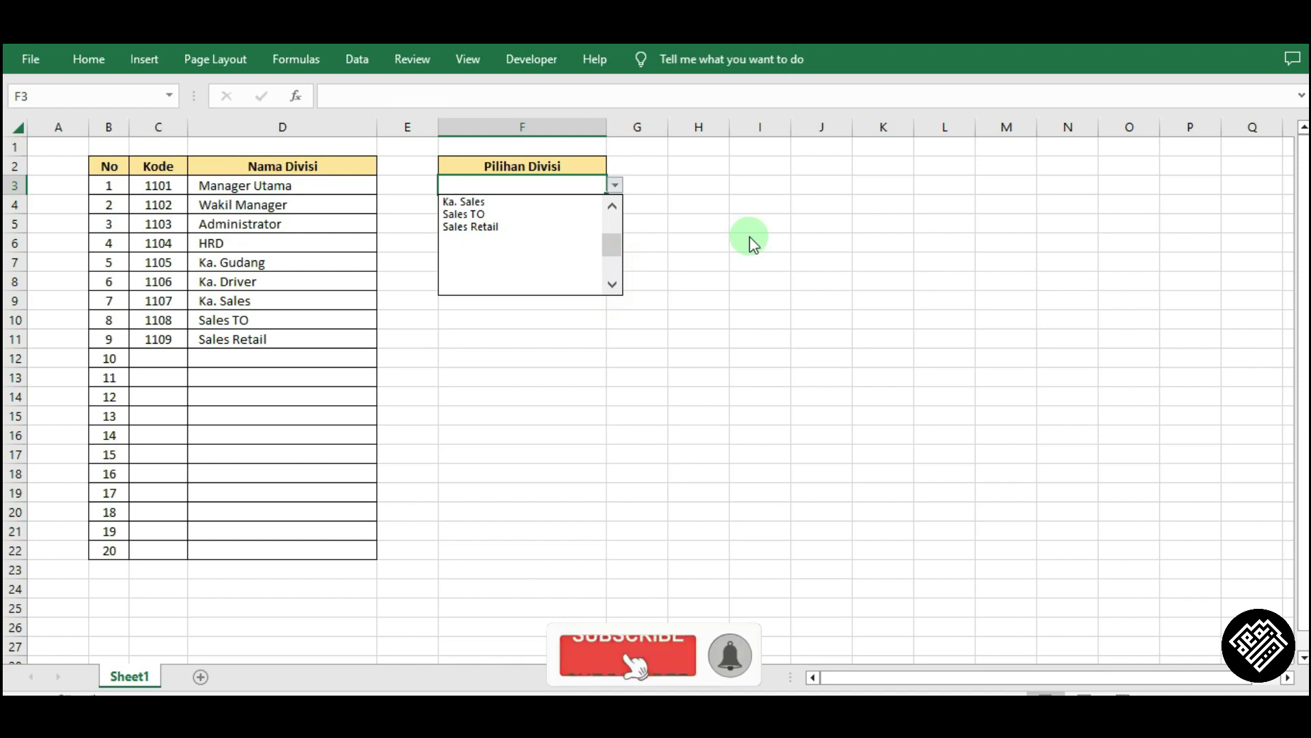
pyautogui.scroll(-4, 751, 241)
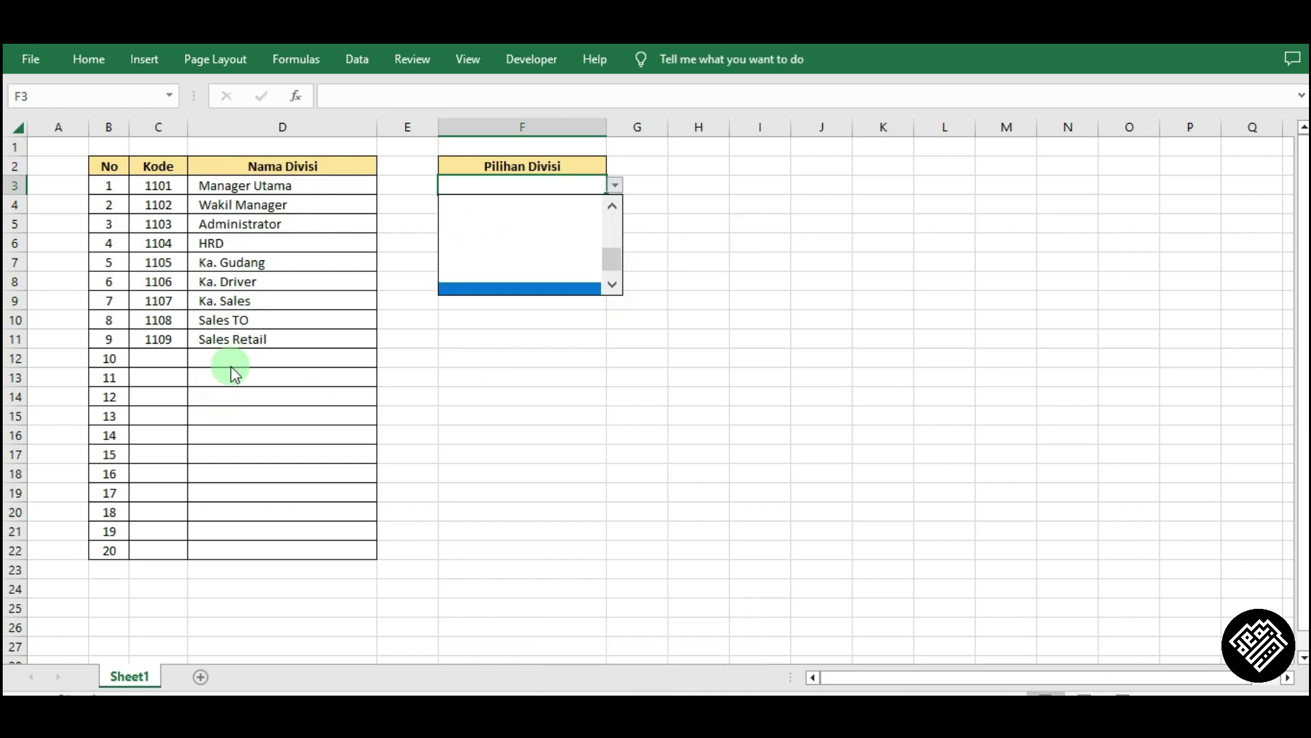
pyautogui.scroll(-1, 507, 424)
pyautogui.click(720, 340)
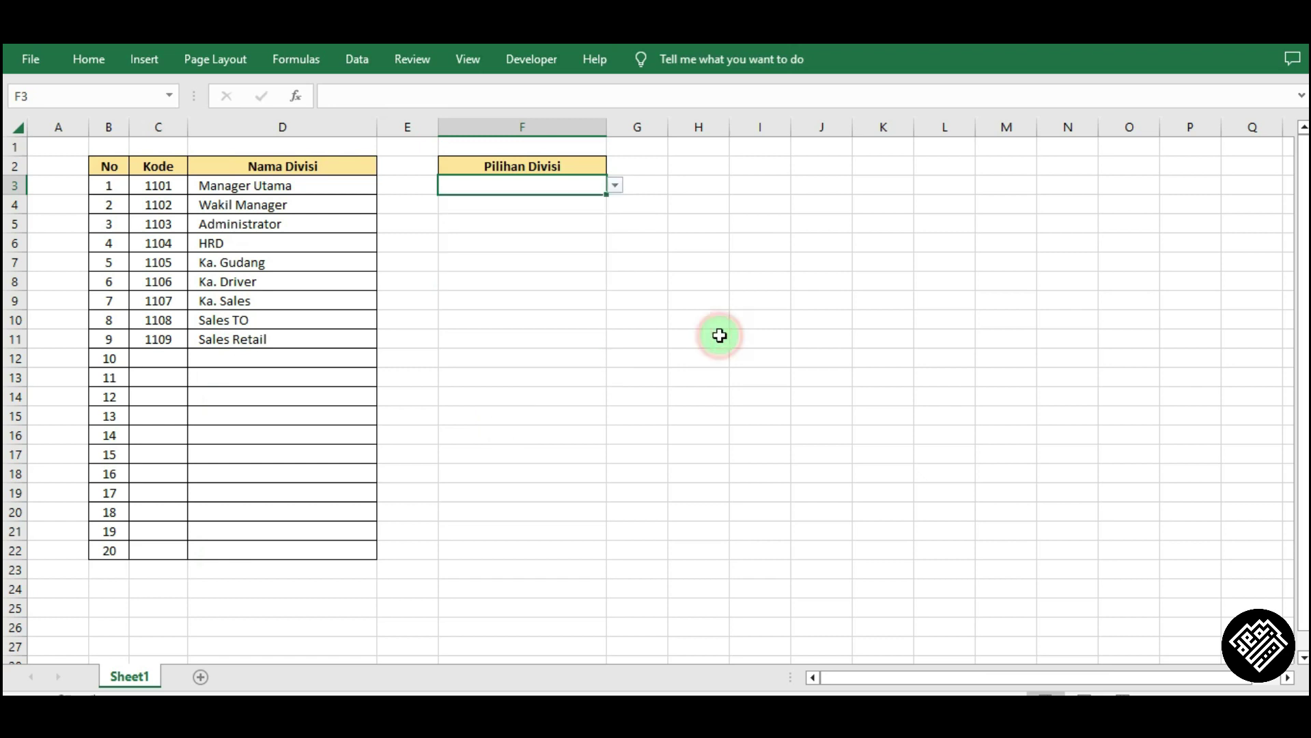
# Step: Reopen the drop-down list in F3 and compare its initial position with the first division, Manager Utama
pyautogui.click(616, 186)
pyautogui.scroll(1, 612, 198)
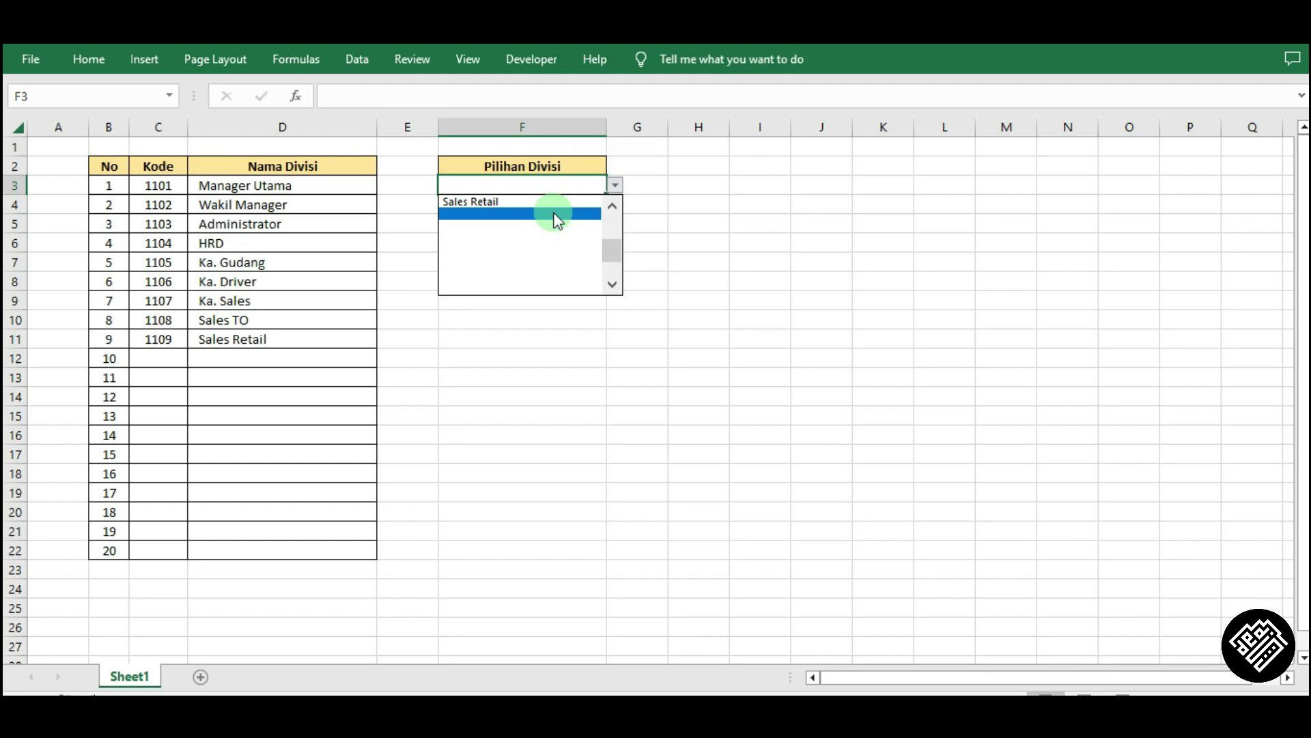
pyautogui.click(749, 262)
pyautogui.click(614, 186)
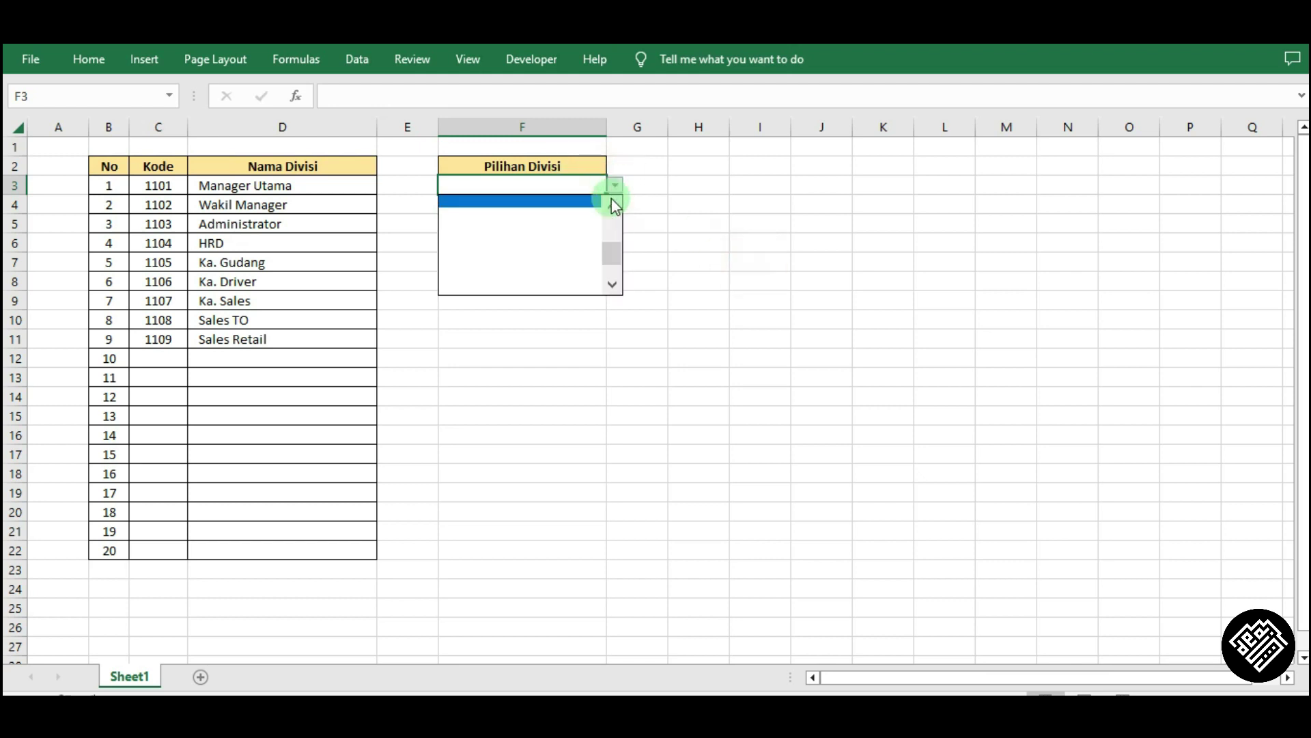
pyautogui.moveTo(617, 261); pyautogui.dragTo(616, 217)
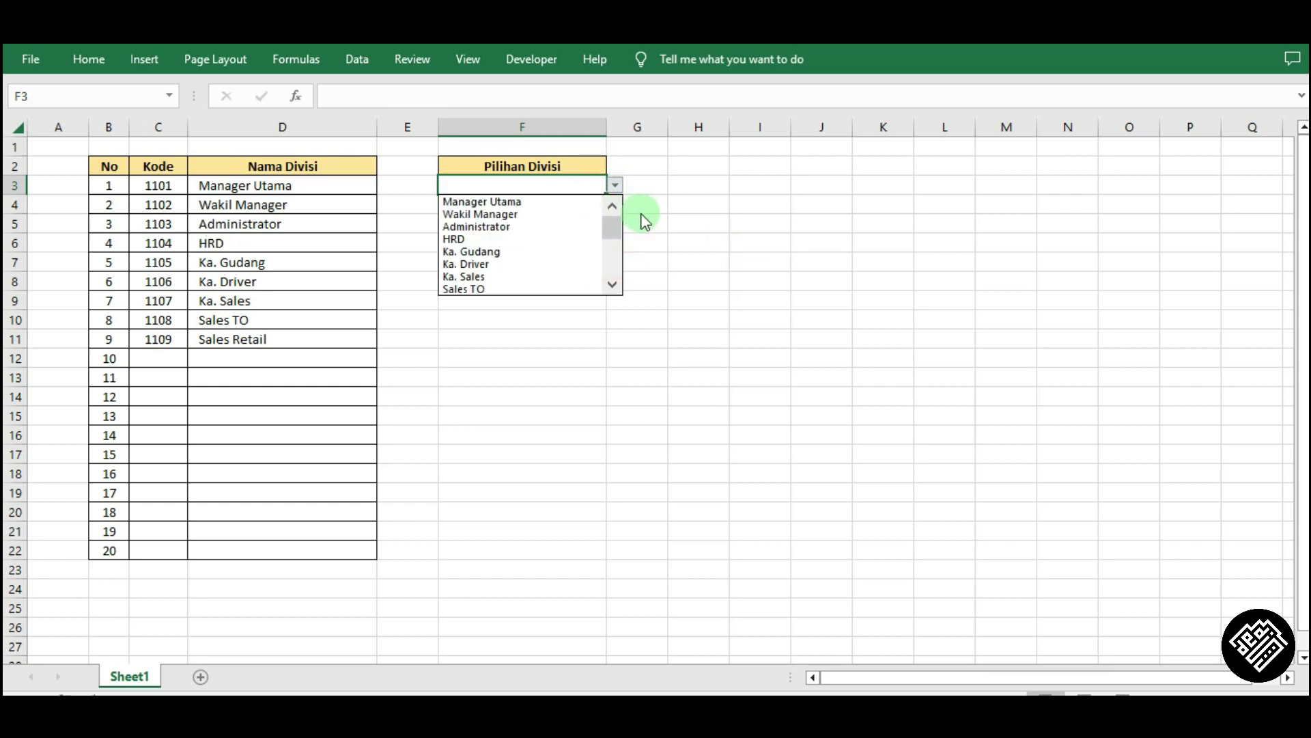
# Step: Close the drop-down list and begin an OFFSET formula in cell H2 with the absolute reference $D$3
pyautogui.click(641, 214)
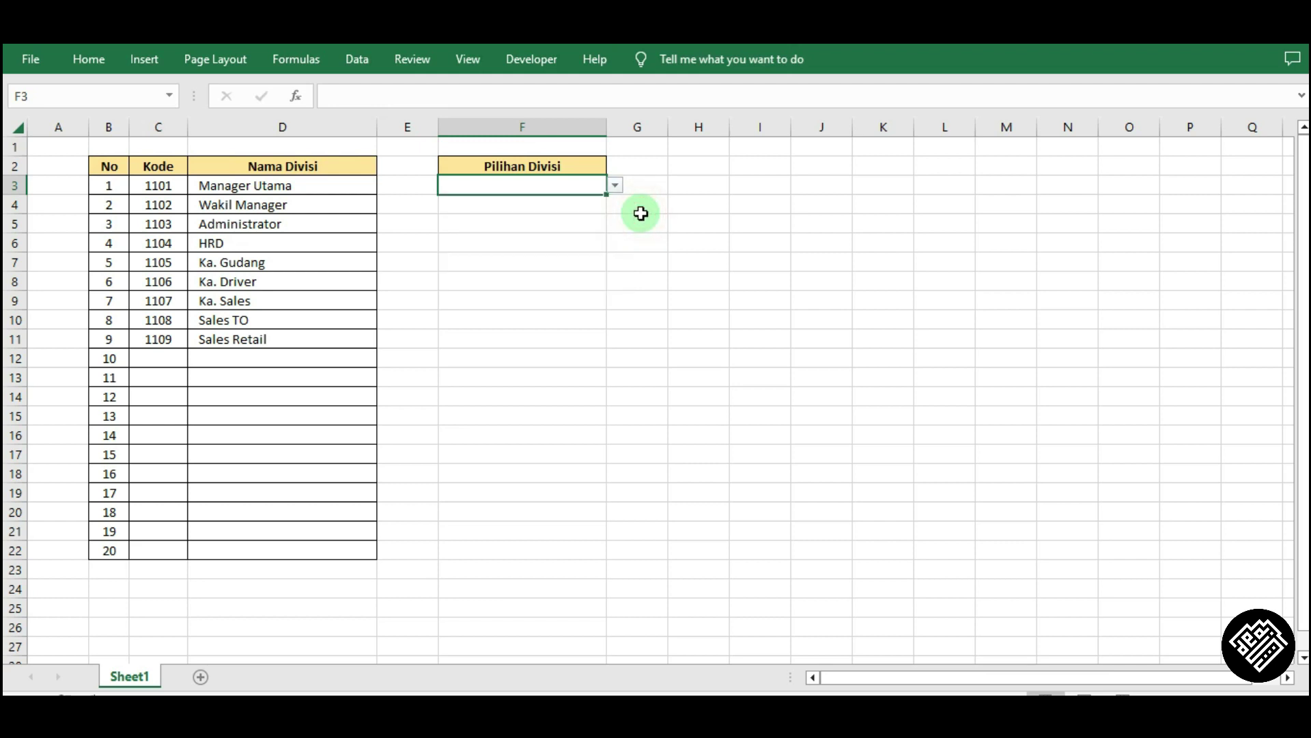
pyautogui.click(700, 160)
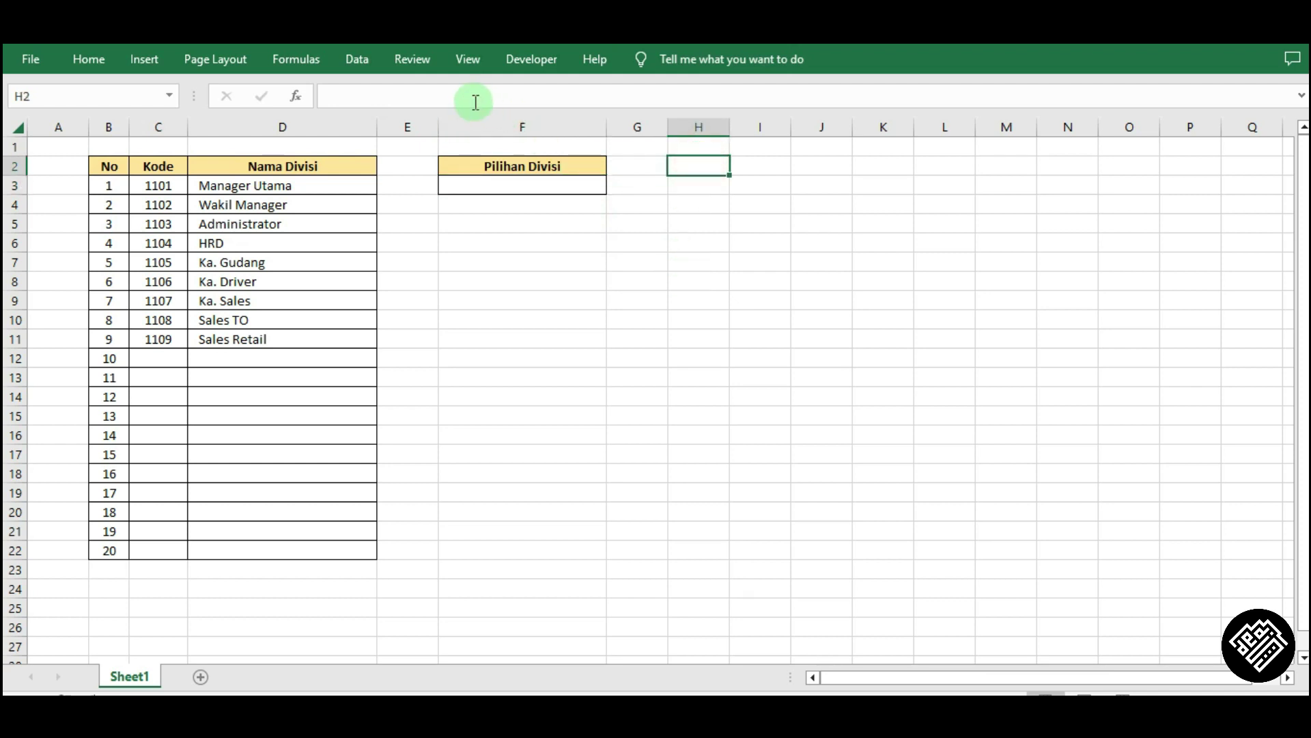
pyautogui.write('=')
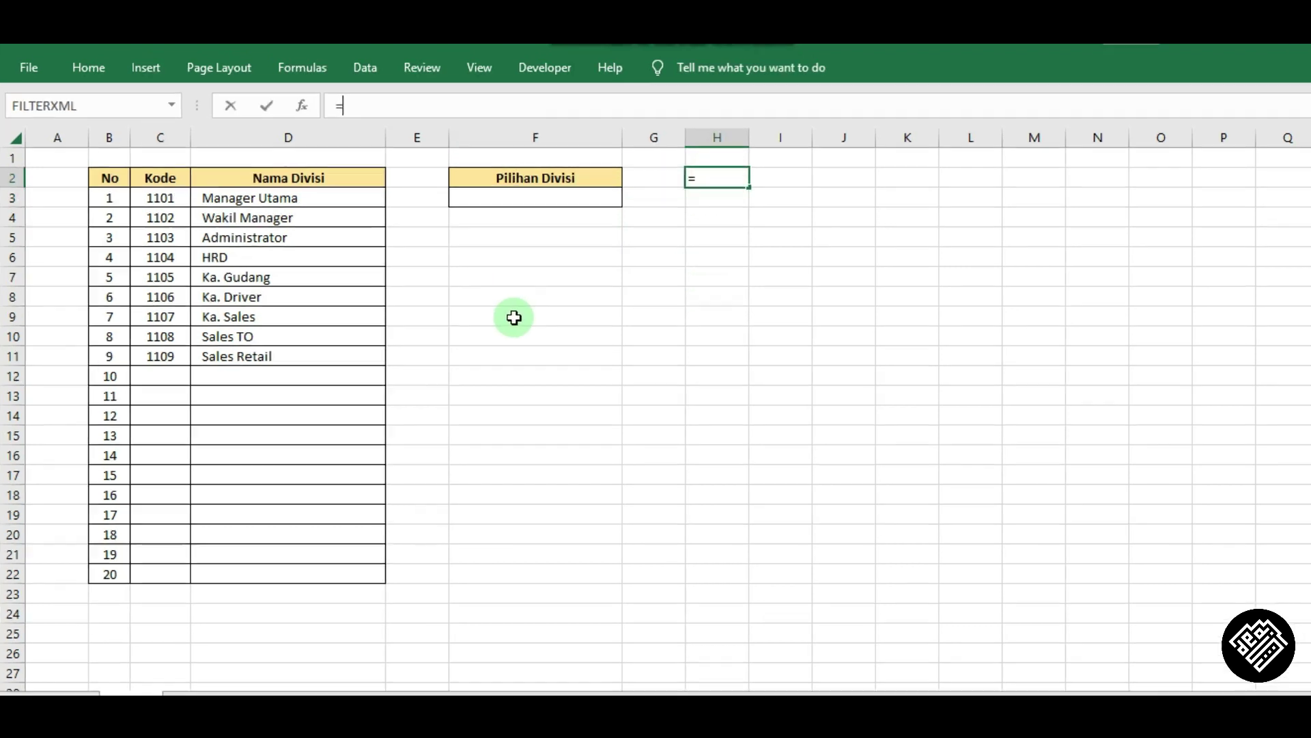
pyautogui.write('off')
pyautogui.press('Tab')
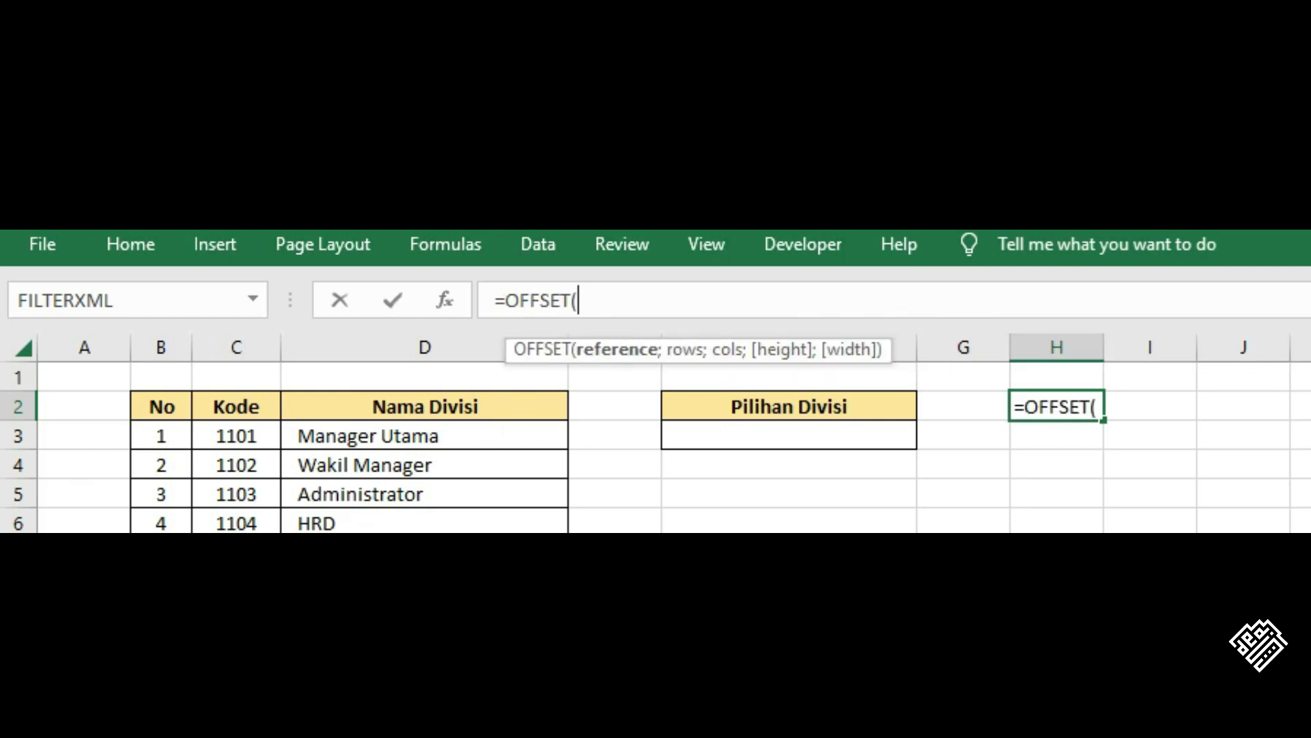
pyautogui.click(399, 435)
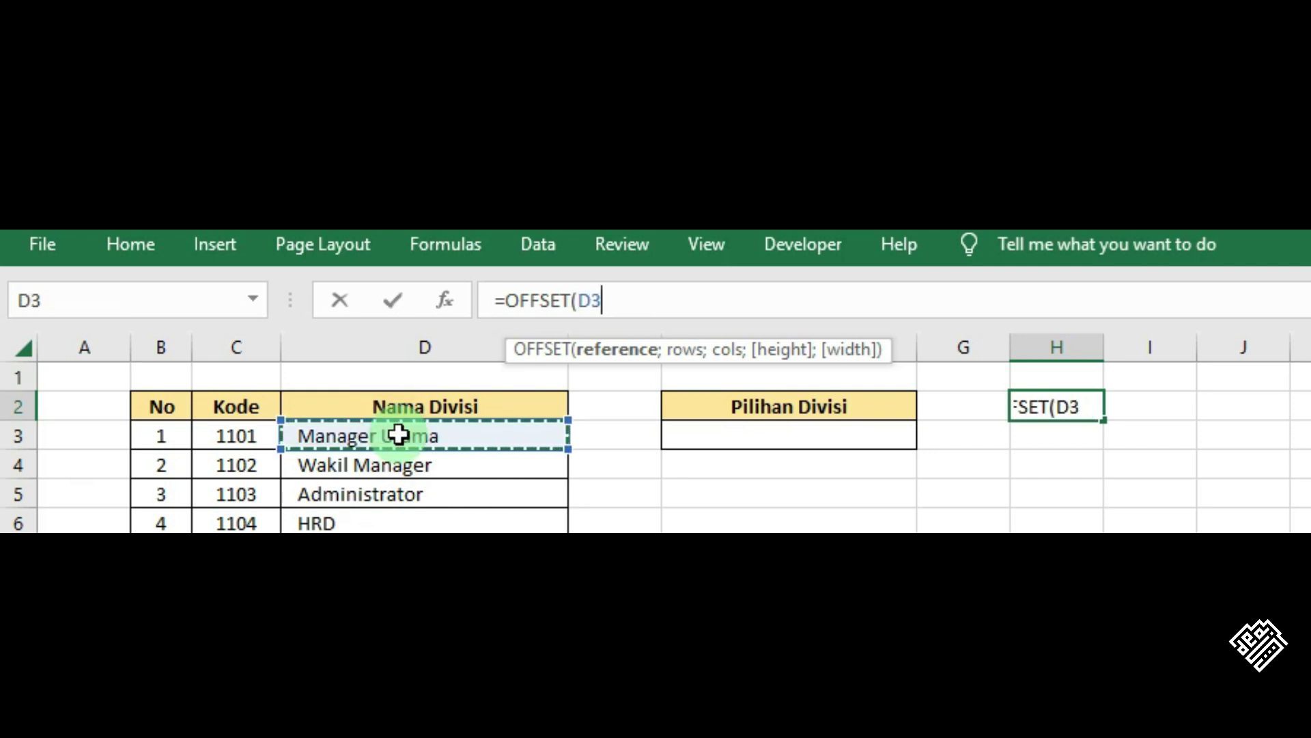
pyautogui.press('F4')
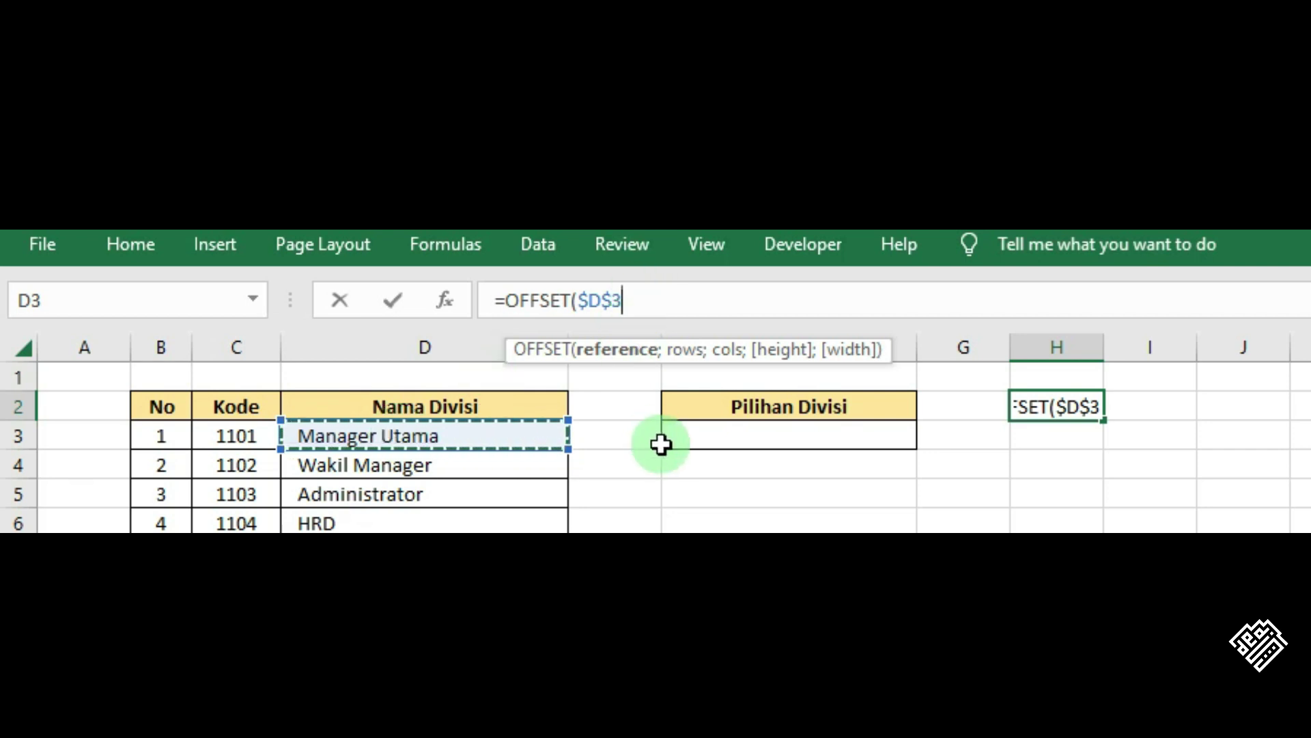
# Step: Complete the OFFSET formula with 0 rows, 0 columns, a height of 9 and a width of 1
pyautogui.write(';')
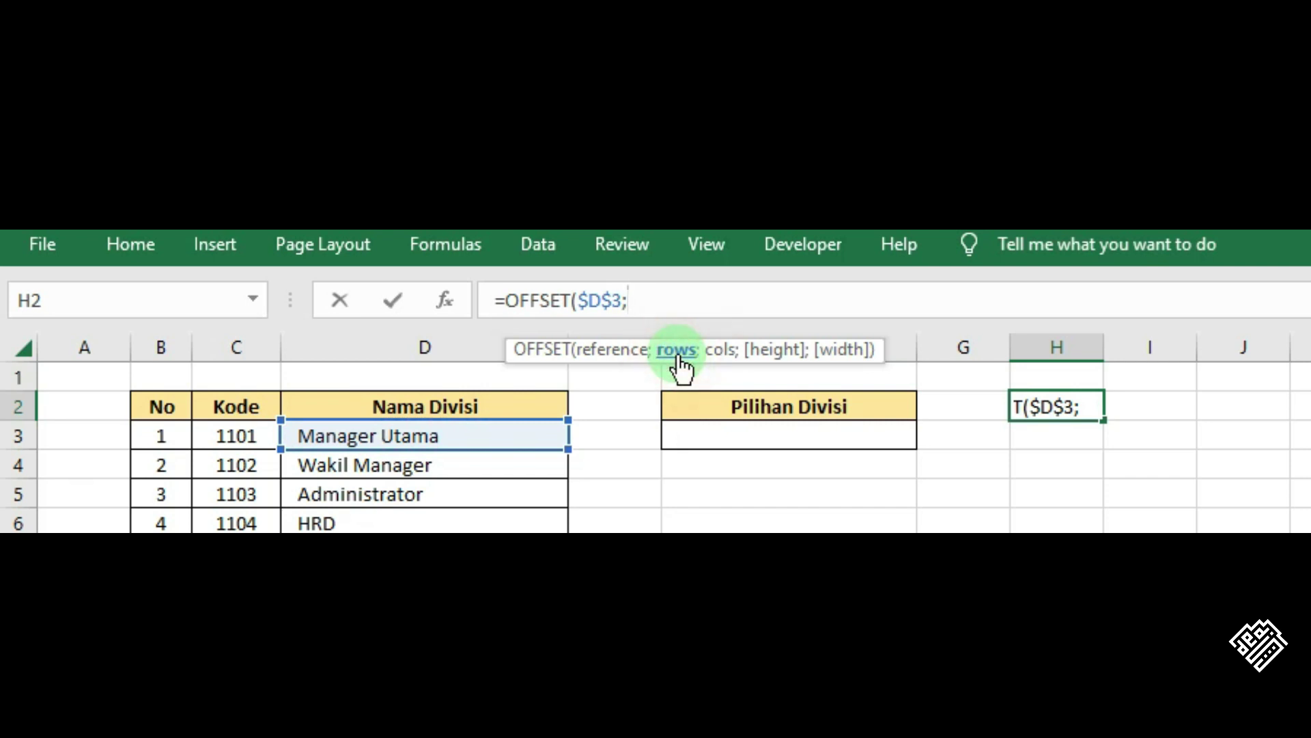
pyautogui.write('0;')
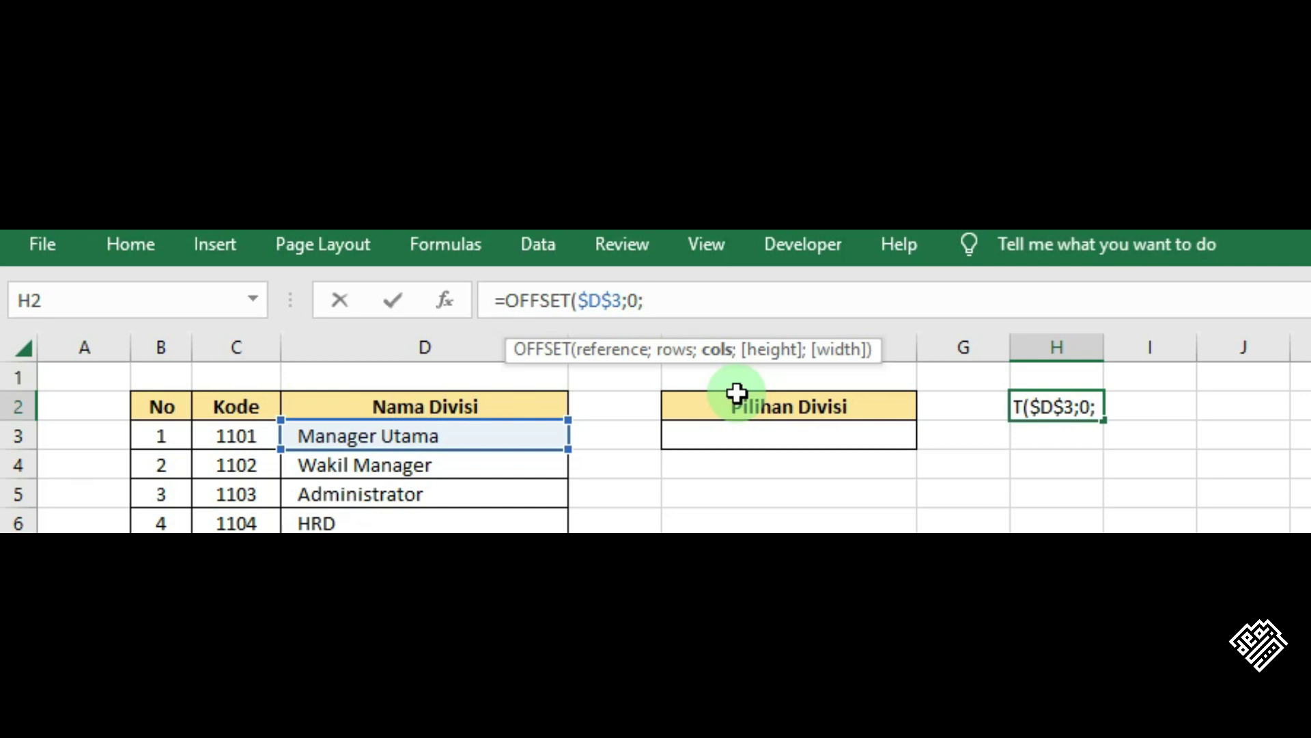
pyautogui.write('0')
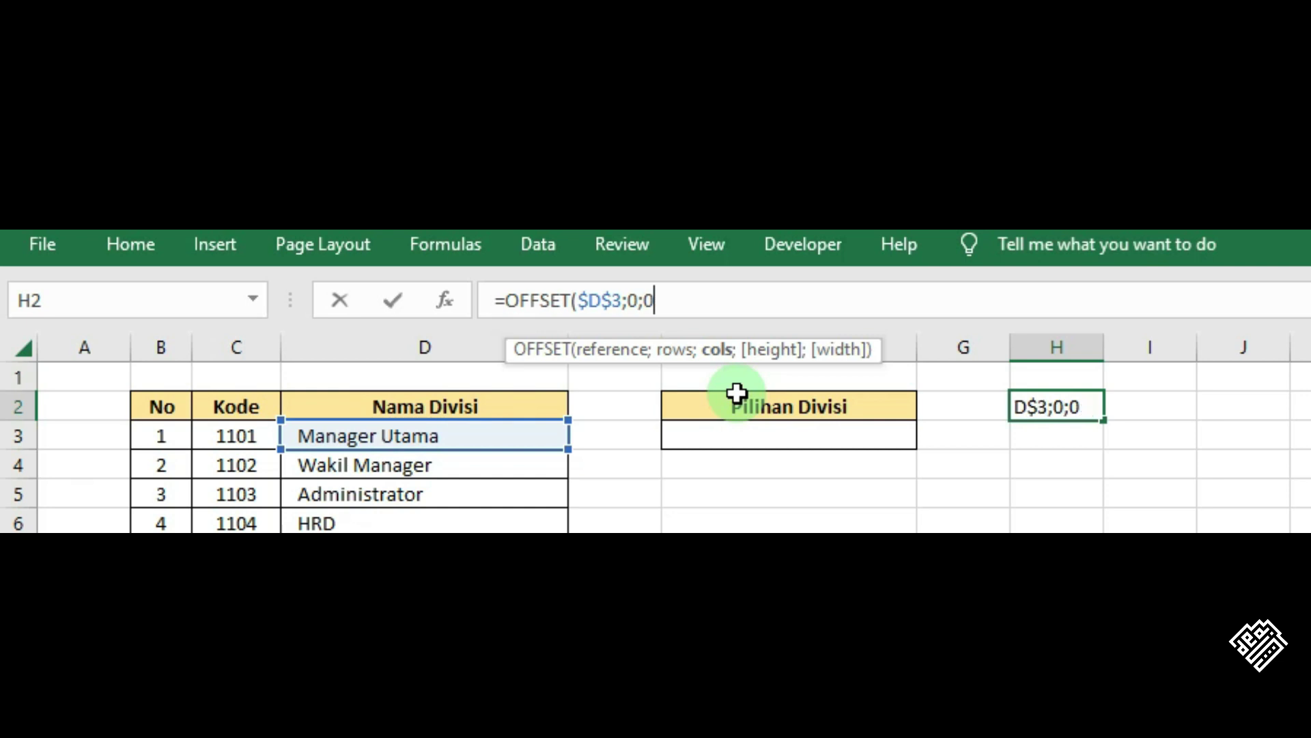
pyautogui.write(';')
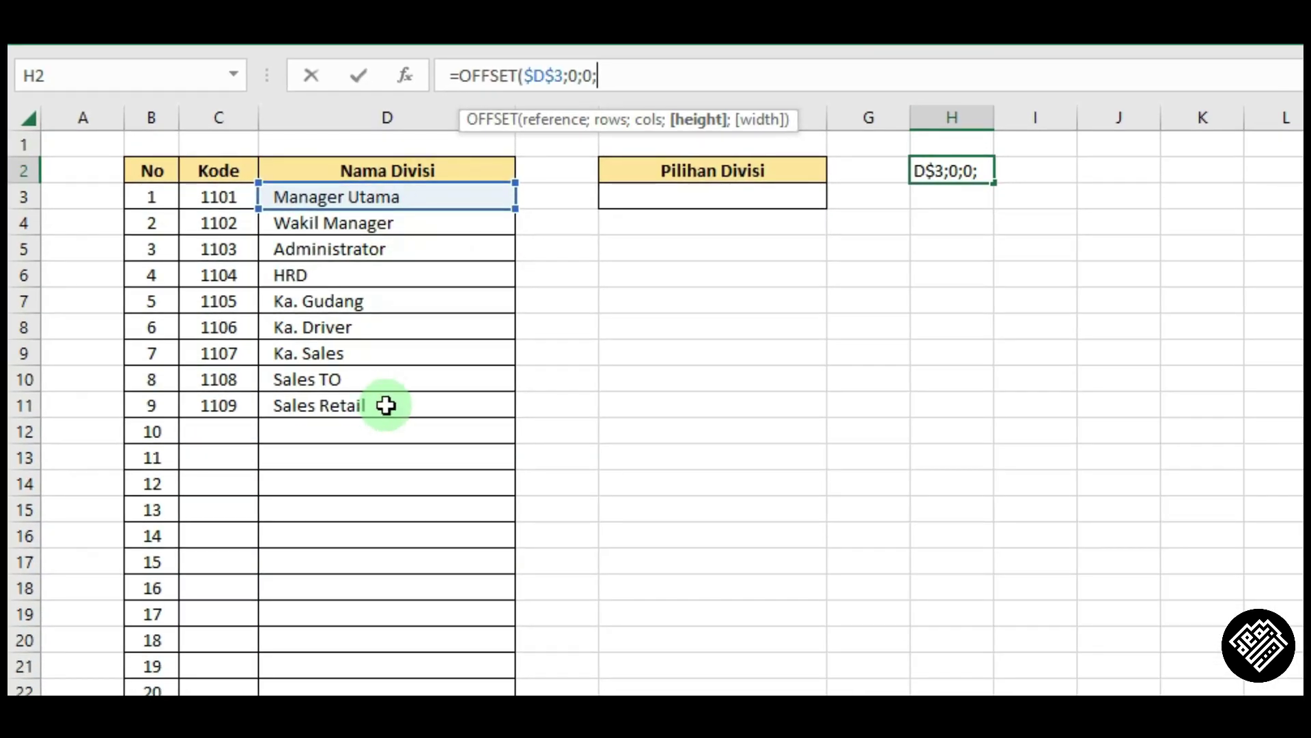
pyautogui.write('9')
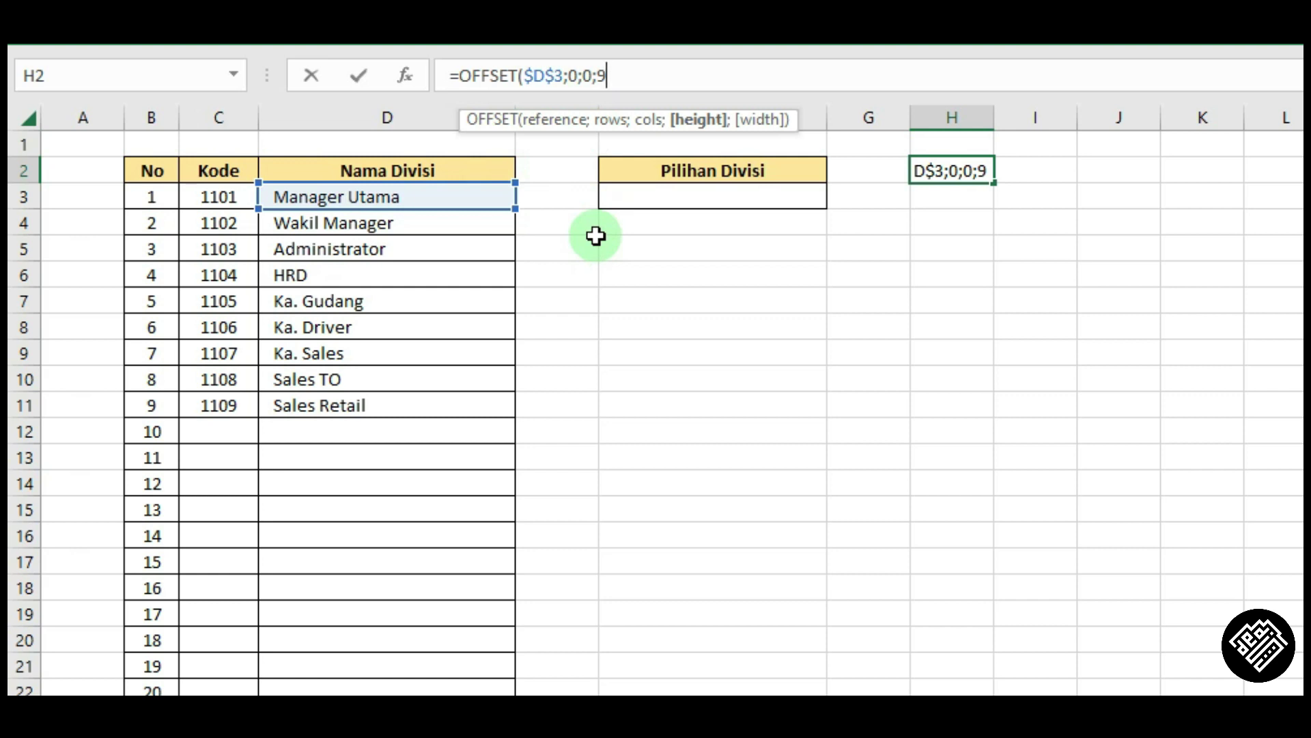
pyautogui.write(';')
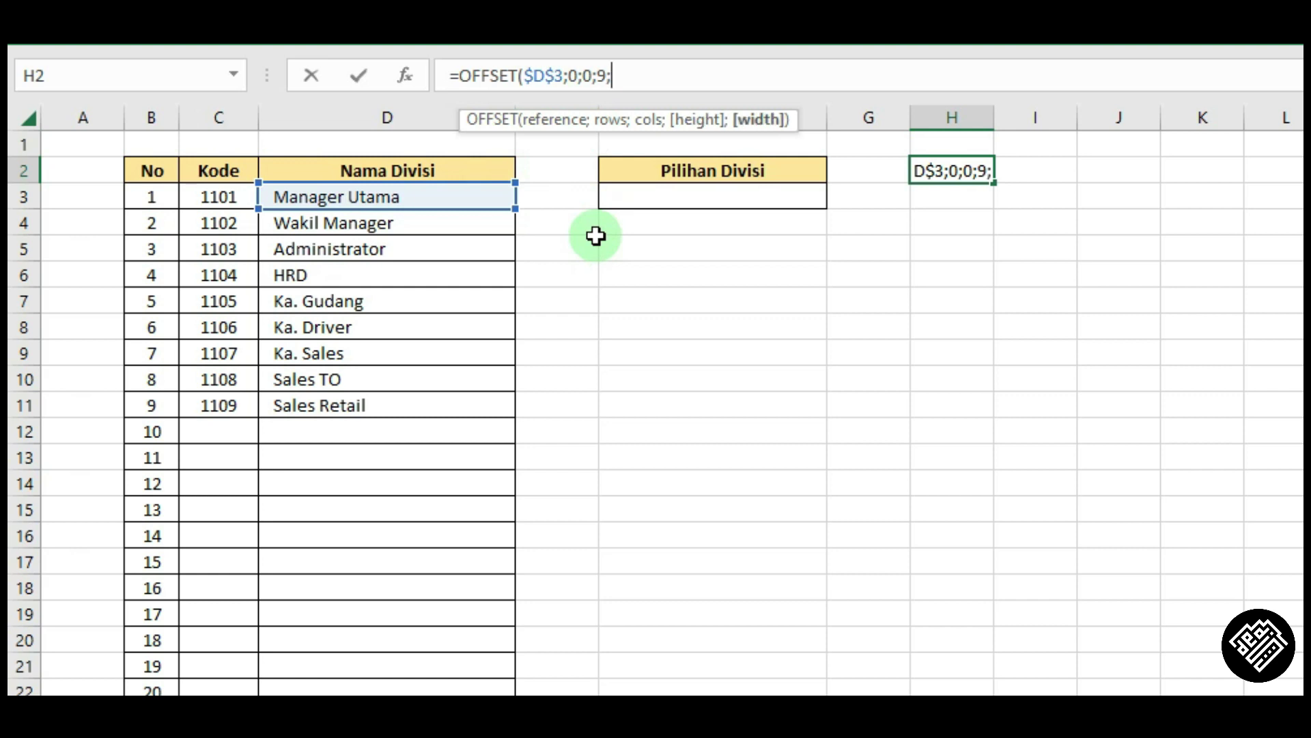
pyautogui.write('1')
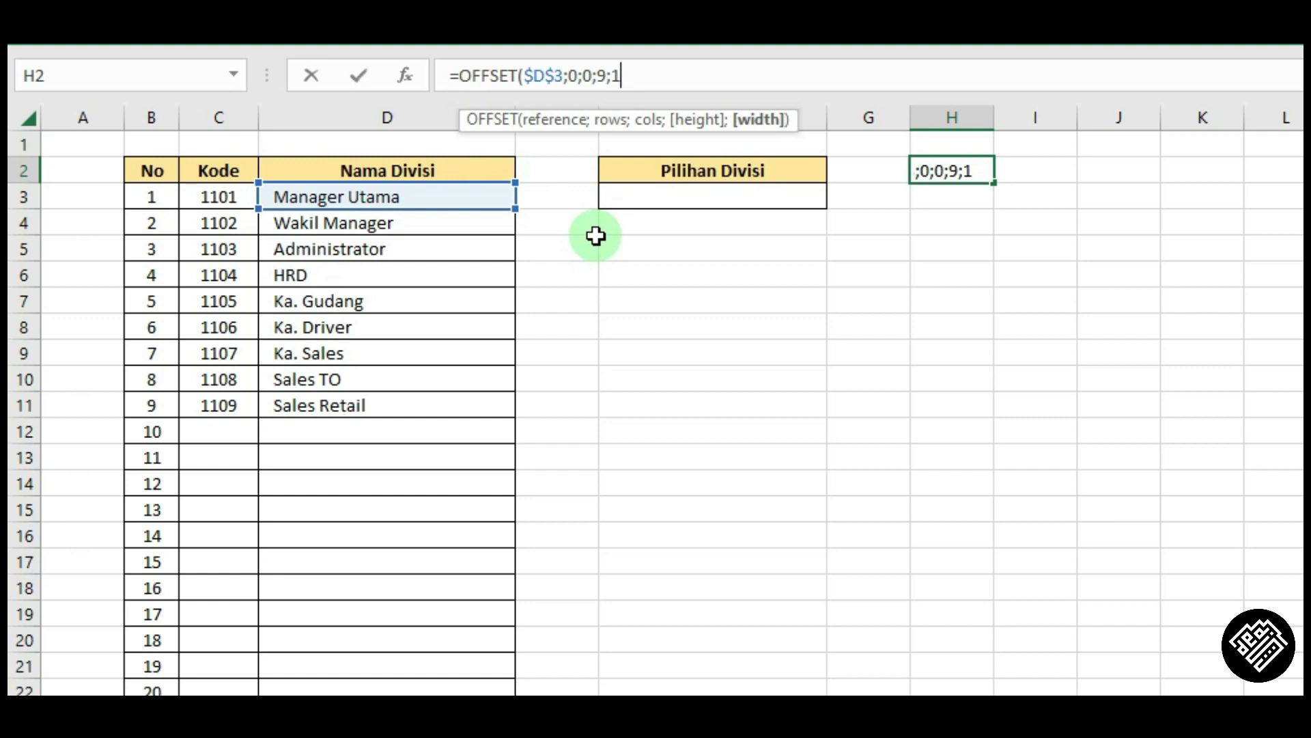
pyautogui.write(')')
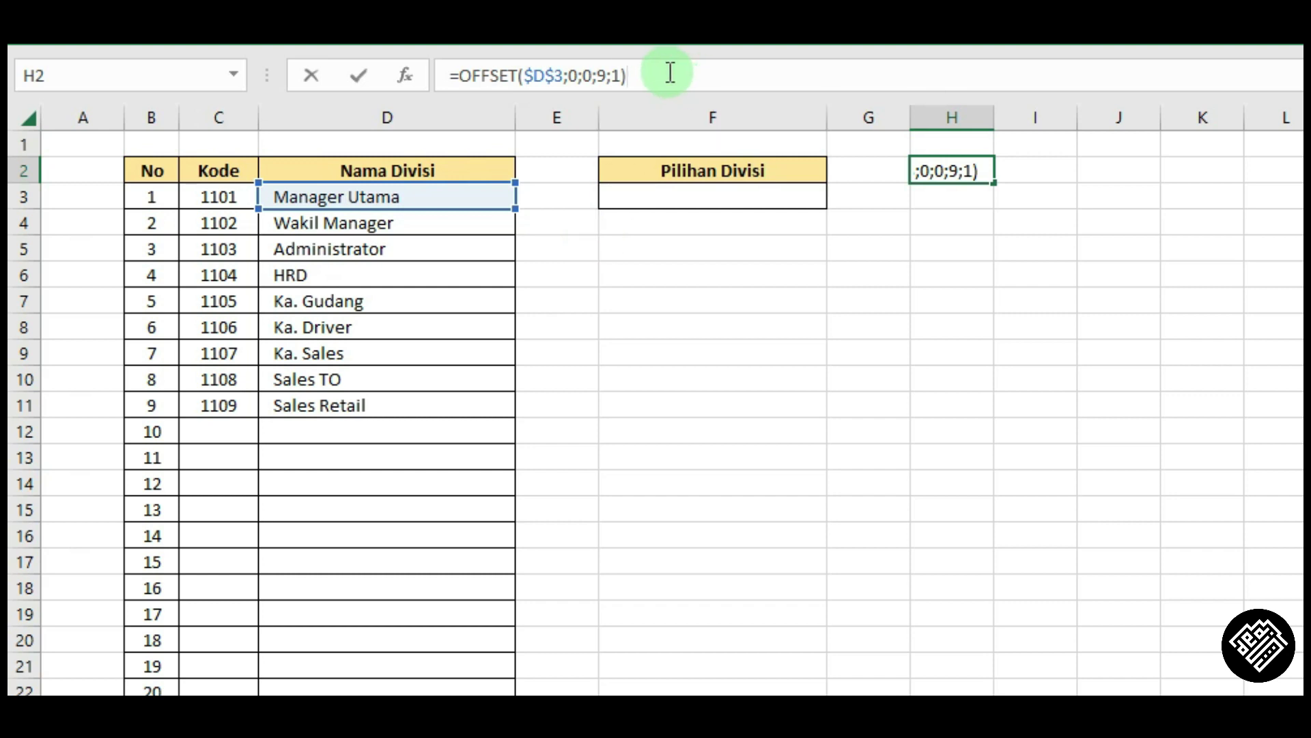
# Step: Cut the entire formula =OFFSET($D$3;0;0;9;1) out of H2, leaving the cell empty
pyautogui.moveTo(670, 72); pyautogui.dragTo(420, 81)
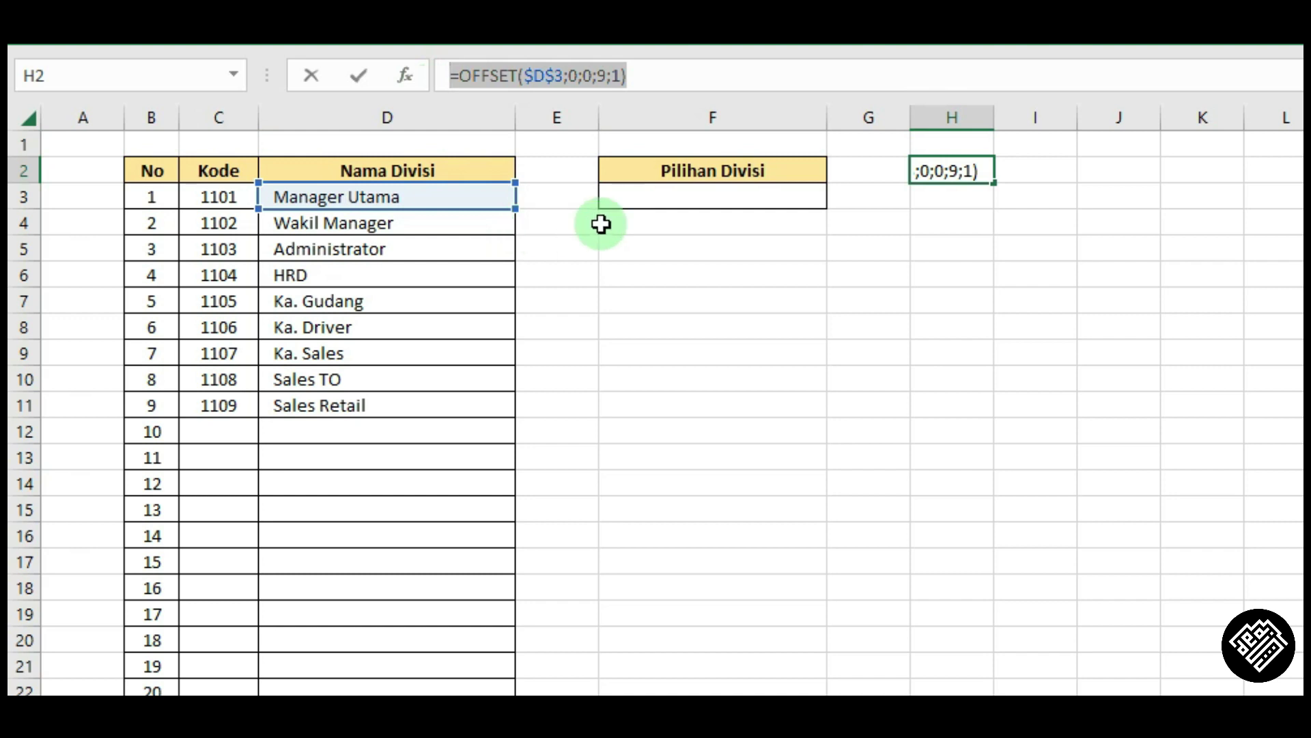
pyautogui.hotkey('ctrl', 'x')
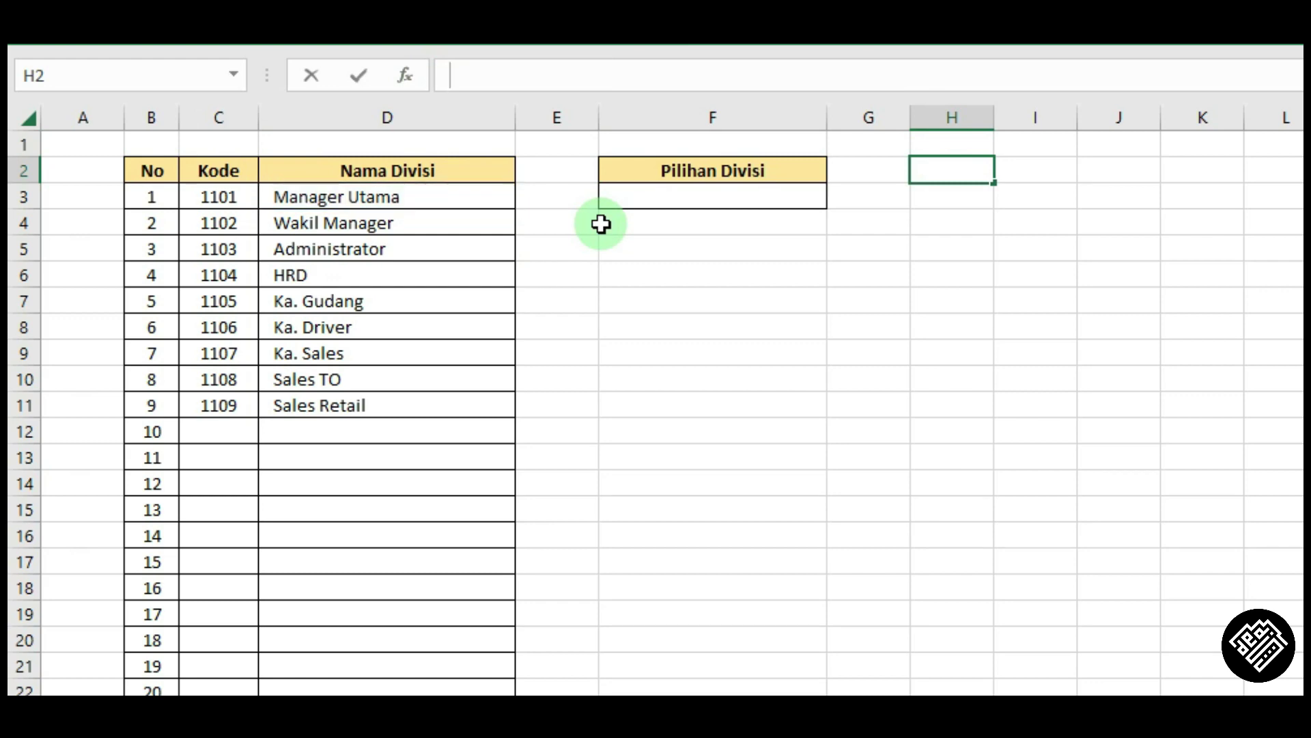
pyautogui.click(602, 223)
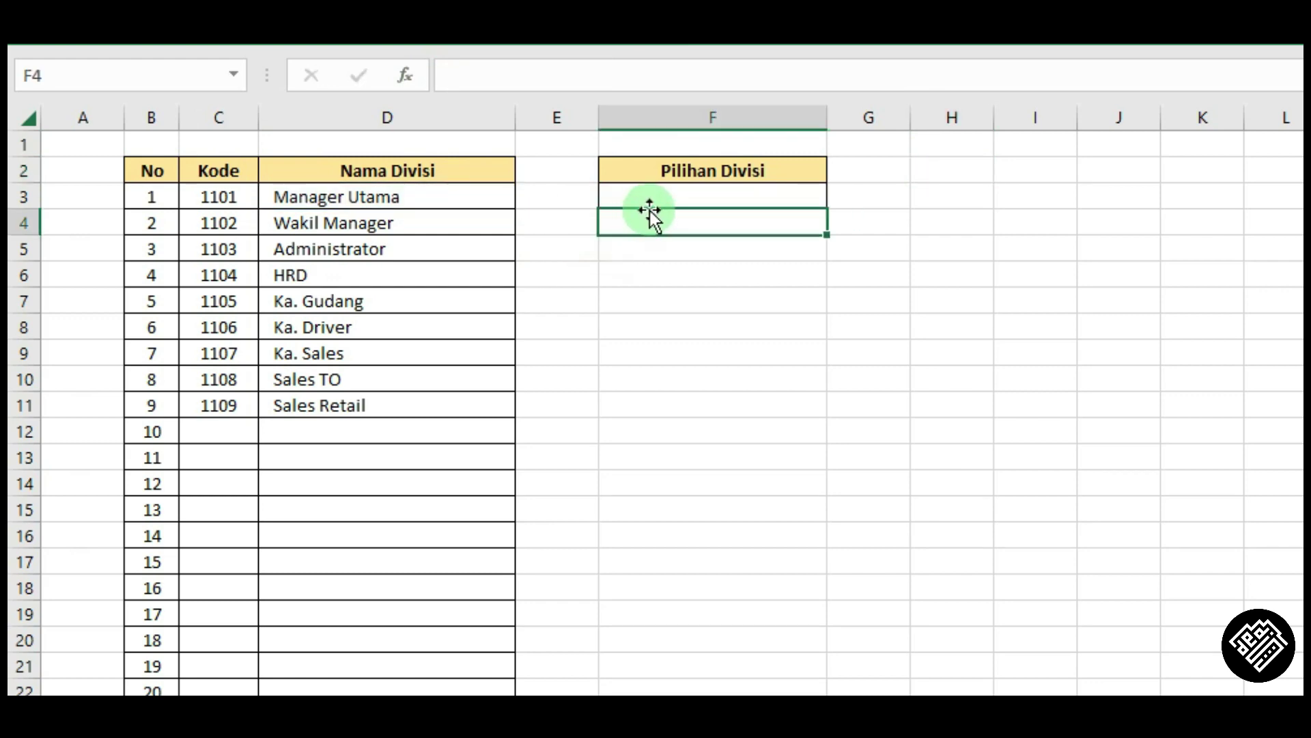
# Step: Replace the list source in F3's Data Validation rule with the cut formula =OFFSET($D$3;0;0;9;1) and apply it
pyautogui.click(670, 196)
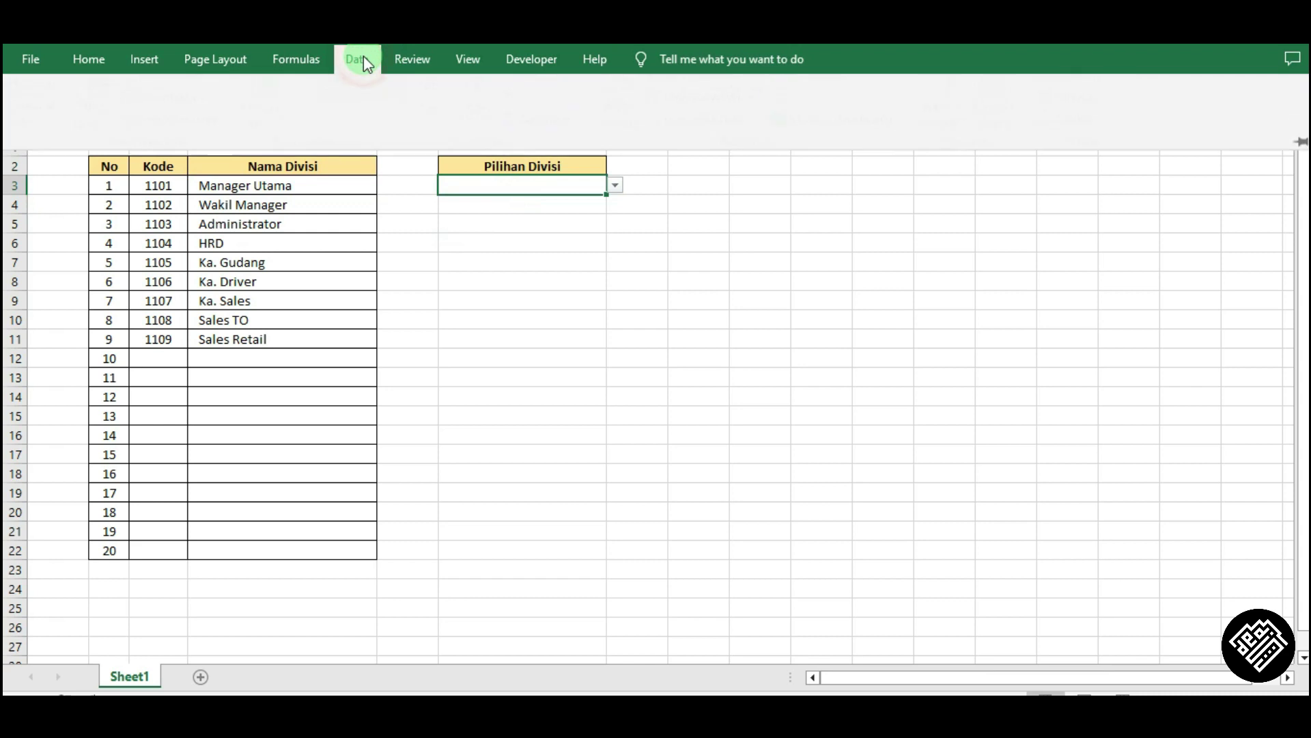
pyautogui.click(403, 49)
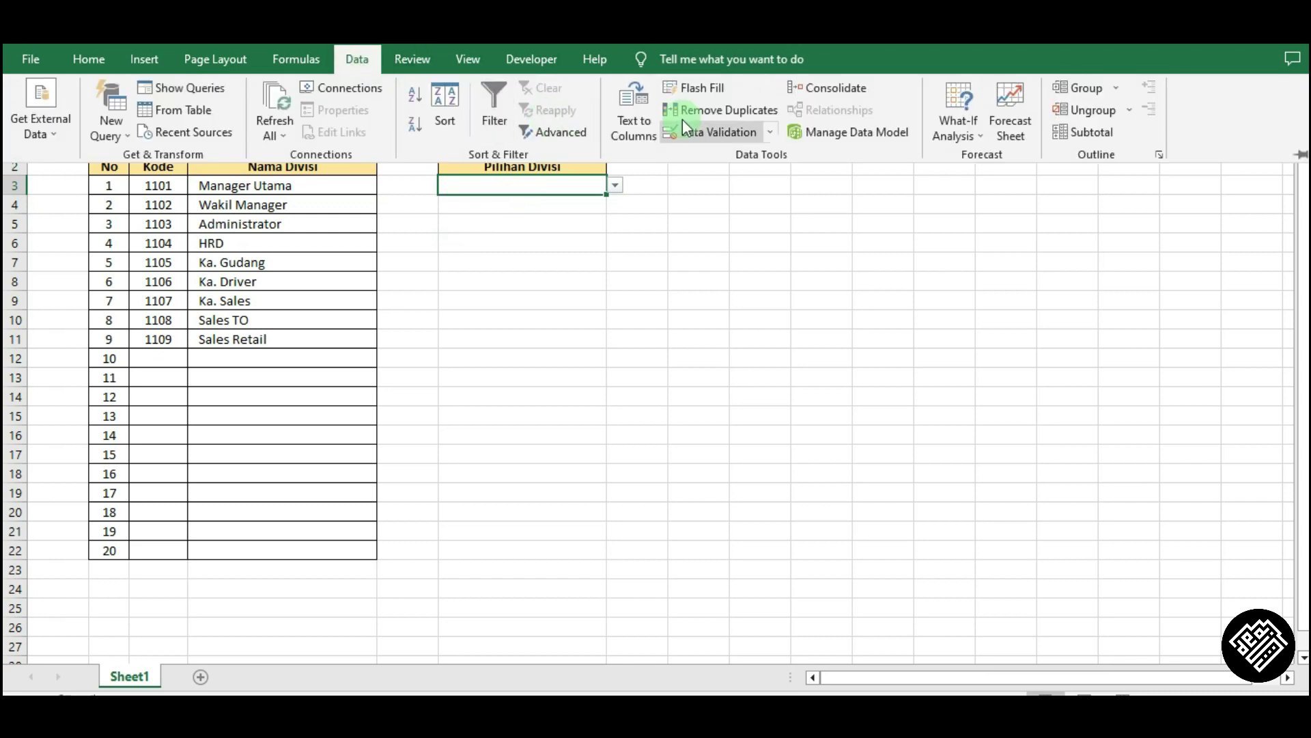
pyautogui.click(722, 135)
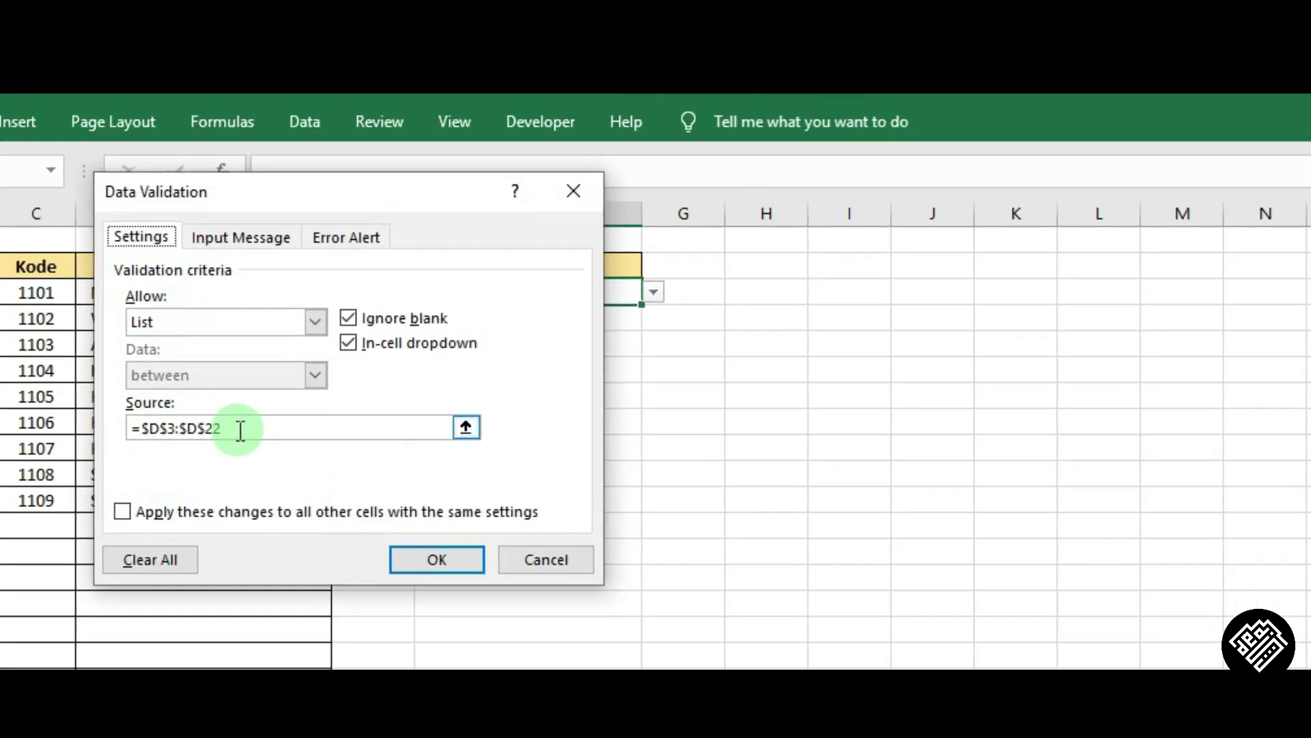
pyautogui.moveTo(290, 317); pyautogui.dragTo(186, 321)
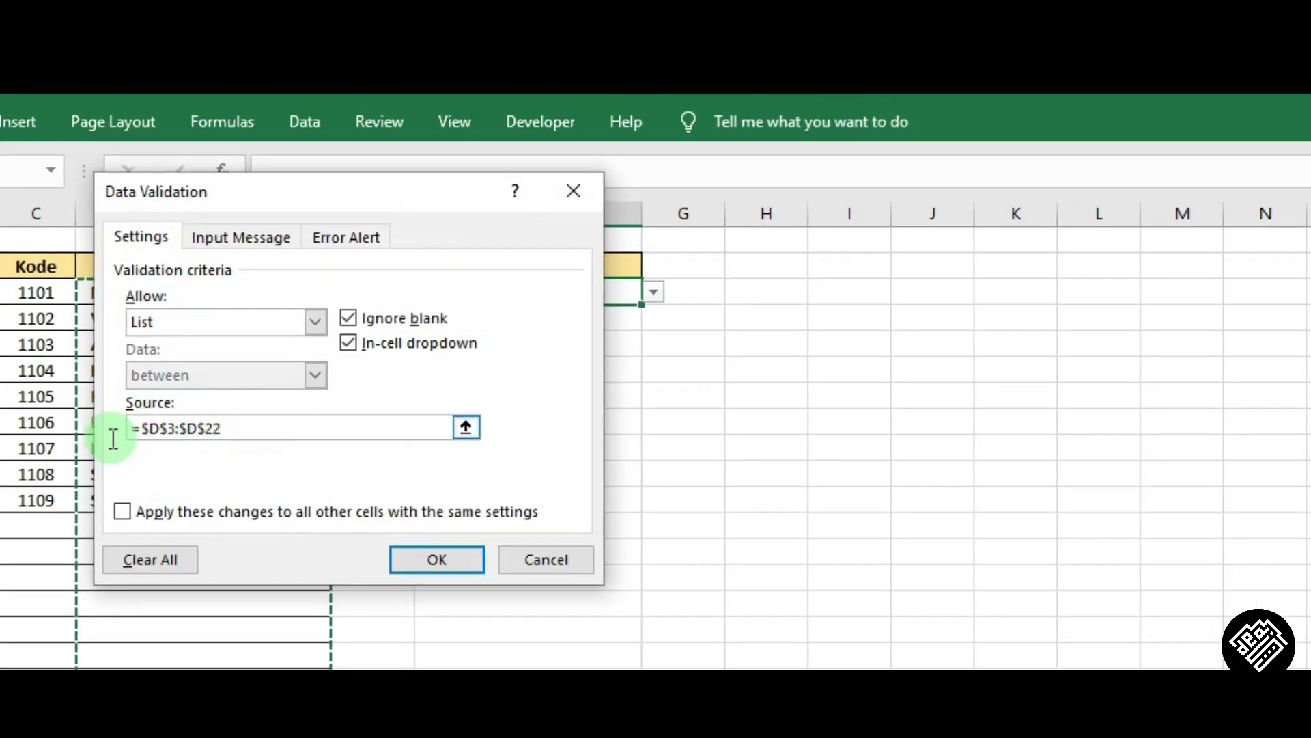
pyautogui.moveTo(123, 428); pyautogui.dragTo(231, 419)
pyautogui.hotkey('ctrl', 'v')
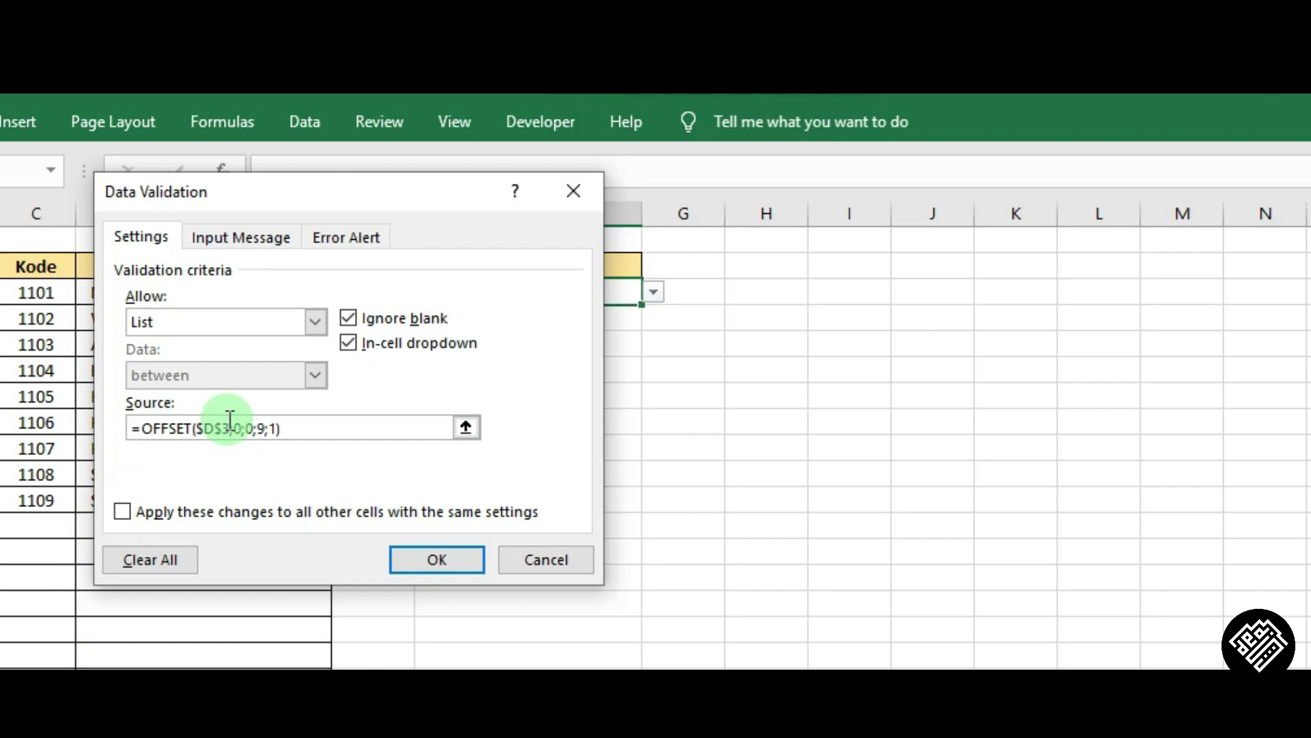
pyautogui.click(441, 560)
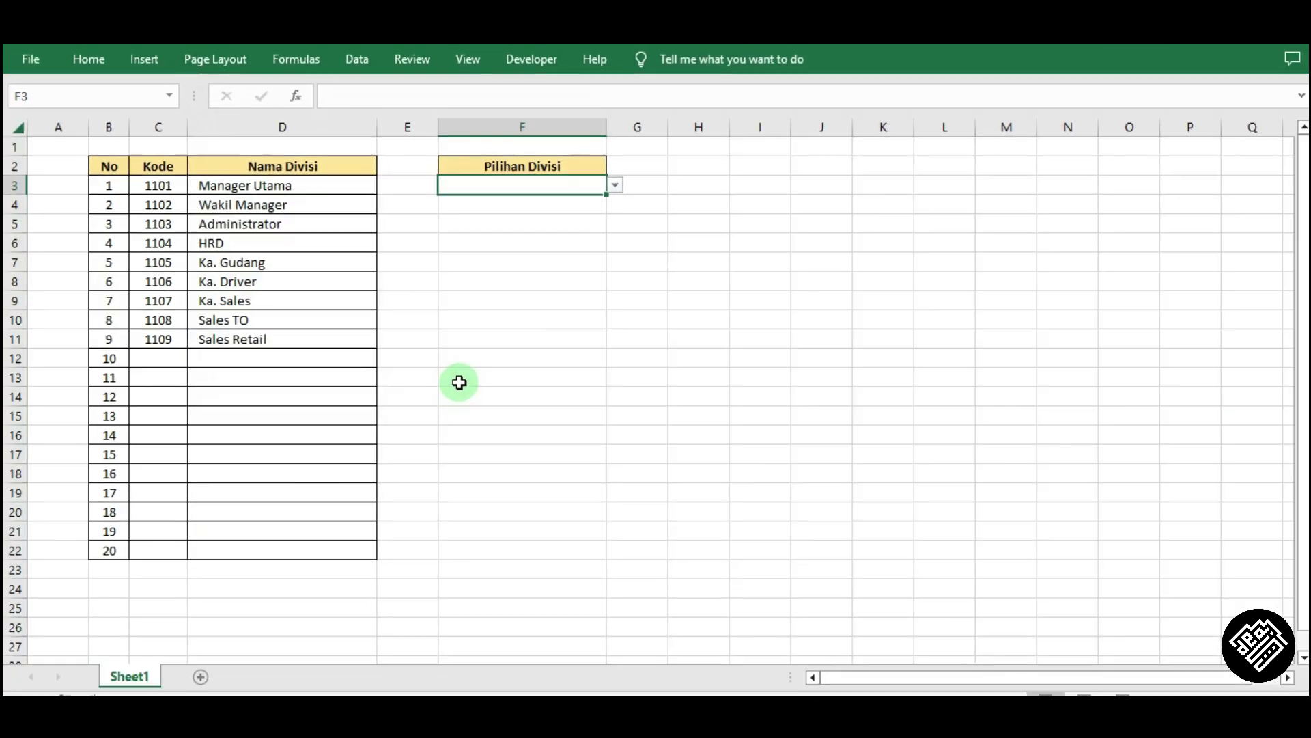
# Step: Examine the drop-down list in F3 down to its last entry, compare it with the Nama Divisi column, and close it
pyautogui.click(616, 185)
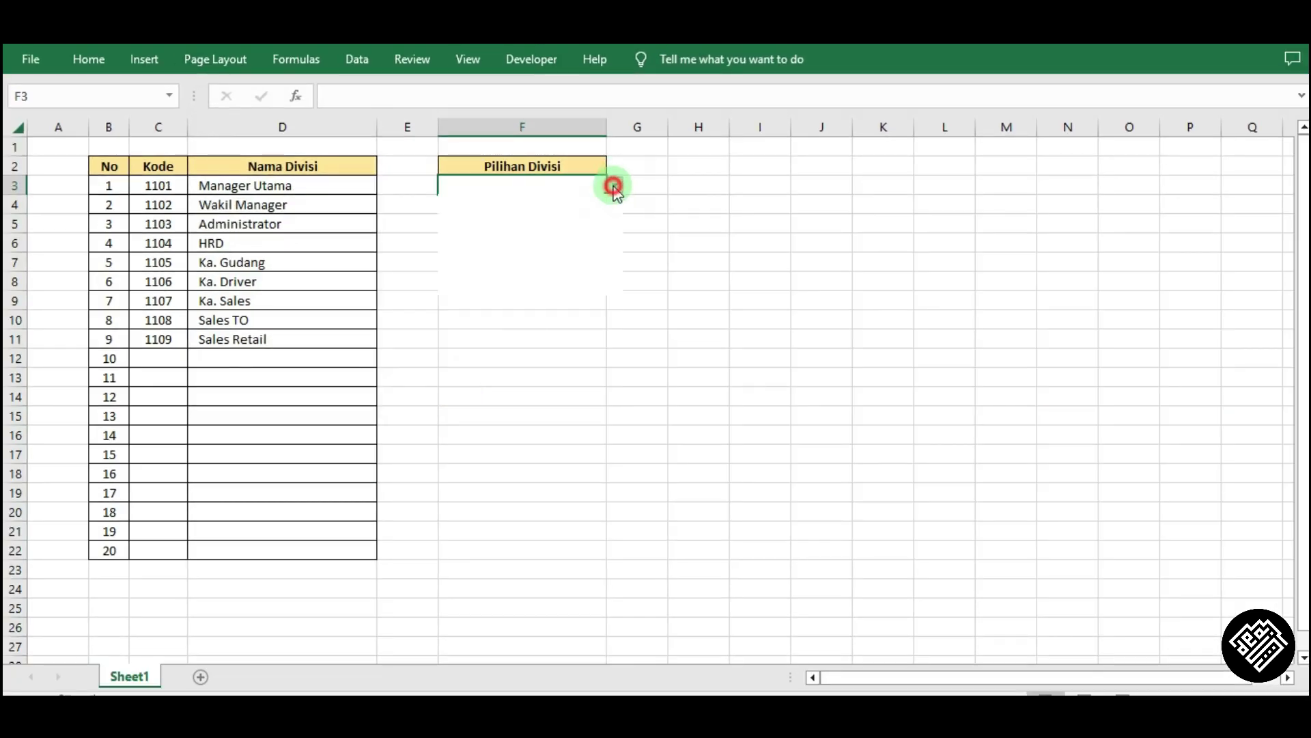
pyautogui.moveTo(613, 230); pyautogui.dragTo(613, 277)
pyautogui.click(619, 184)
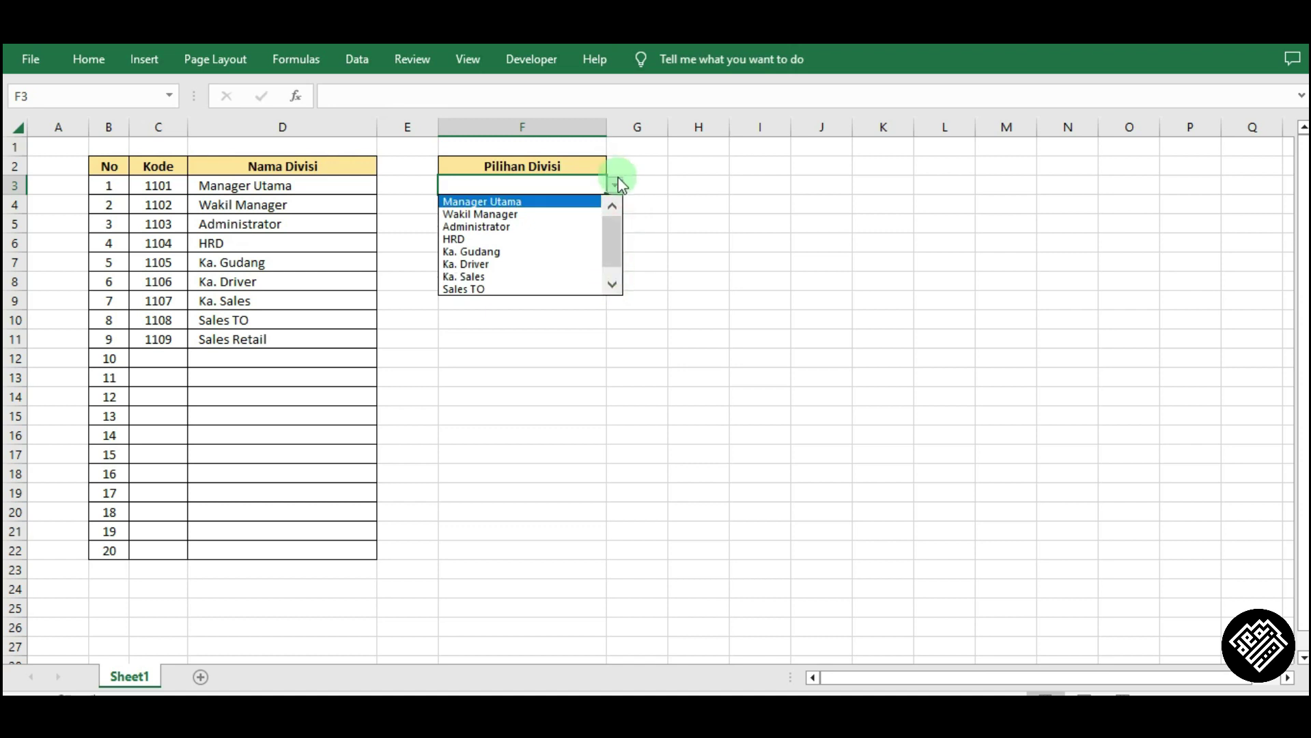
pyautogui.moveTo(612, 230); pyautogui.dragTo(609, 272)
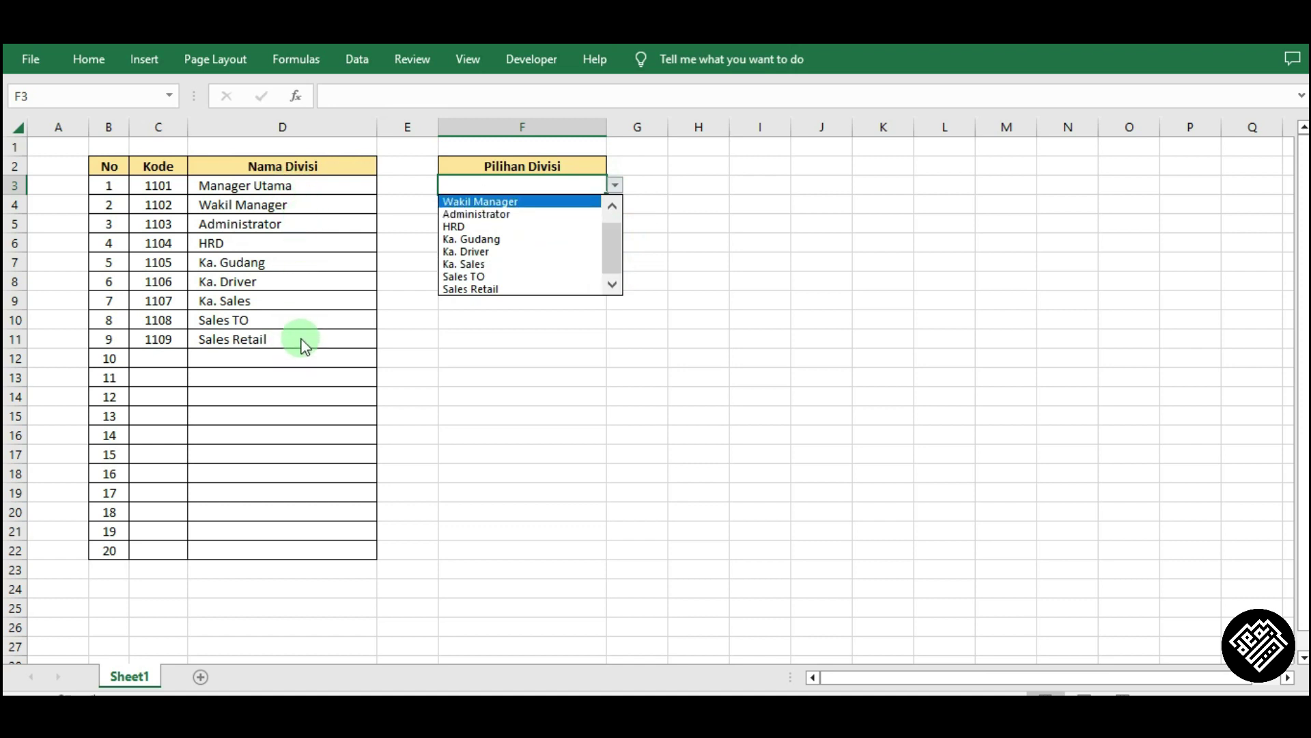
pyautogui.click(667, 256)
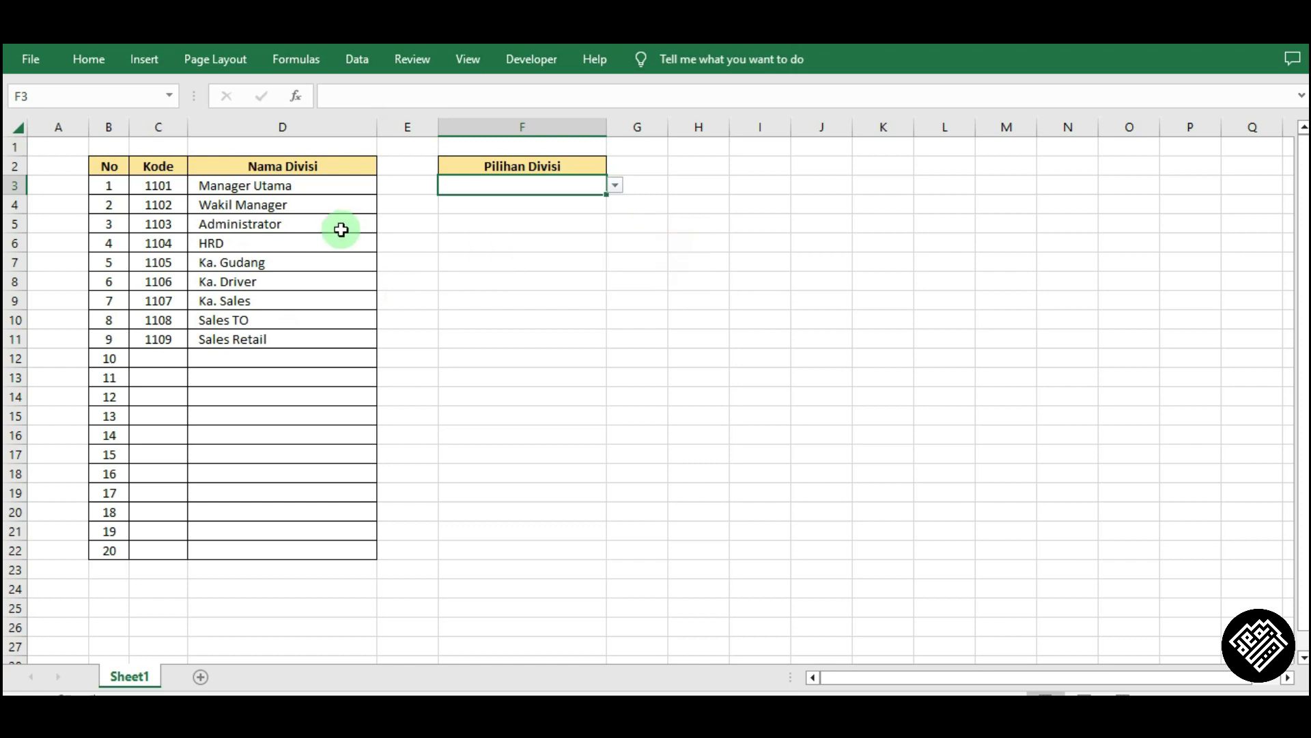
# Step: Add a tenth division to the table in row 12 with Kode 1110 and Nama Divisi Marketing
pyautogui.click(152, 351)
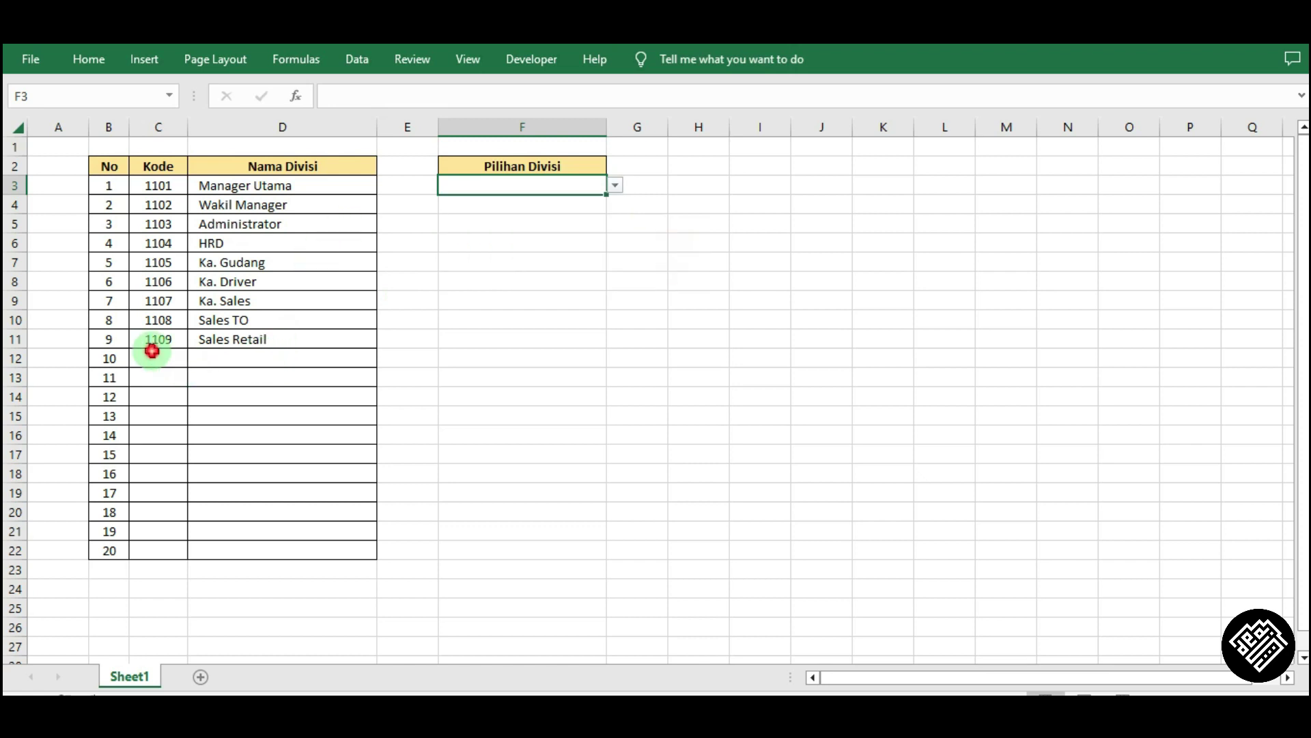
pyautogui.write('11')
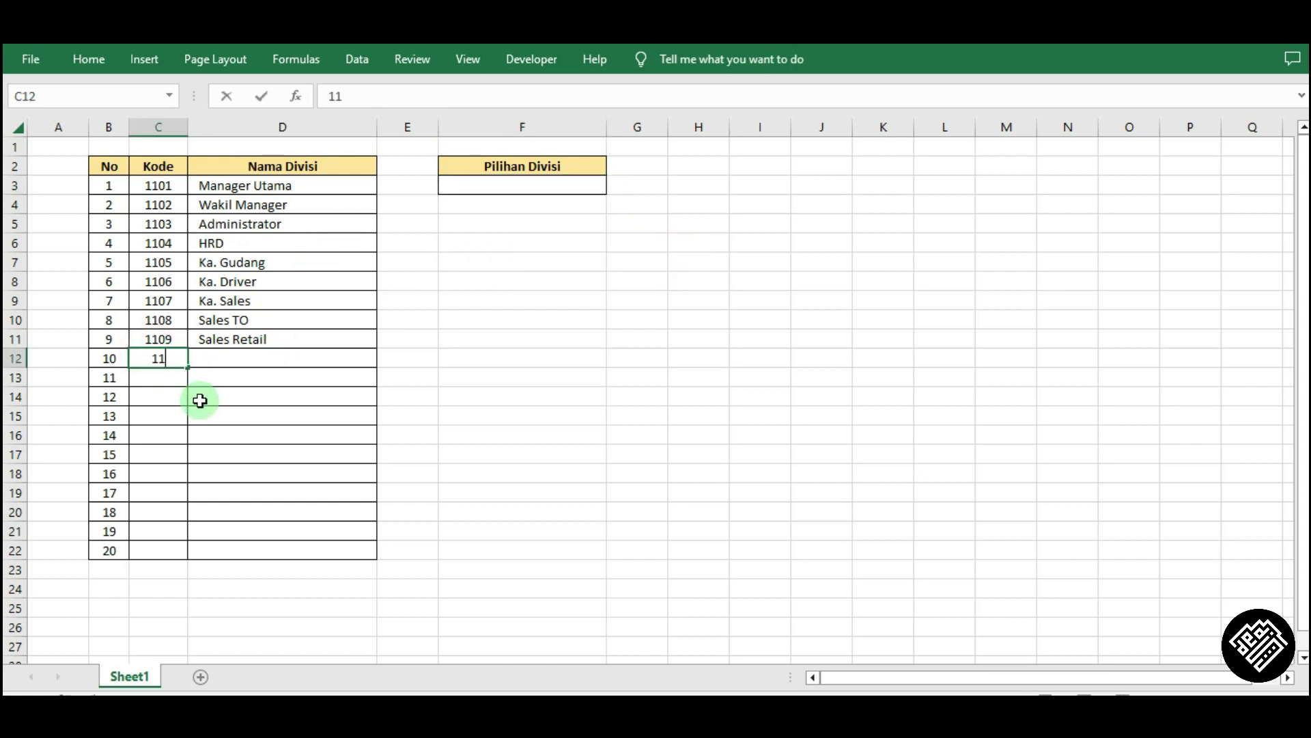
pyautogui.write('10')
pyautogui.press('Tab')
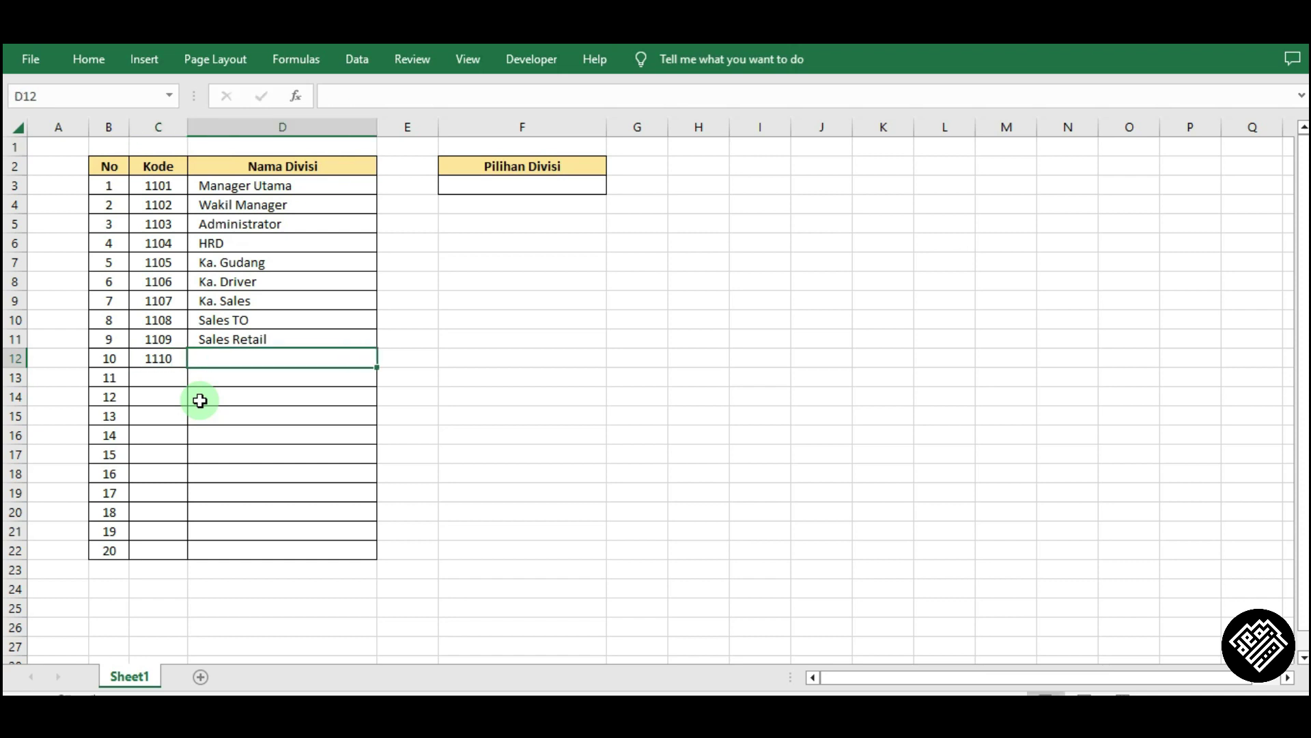
pyautogui.write('Marketing')
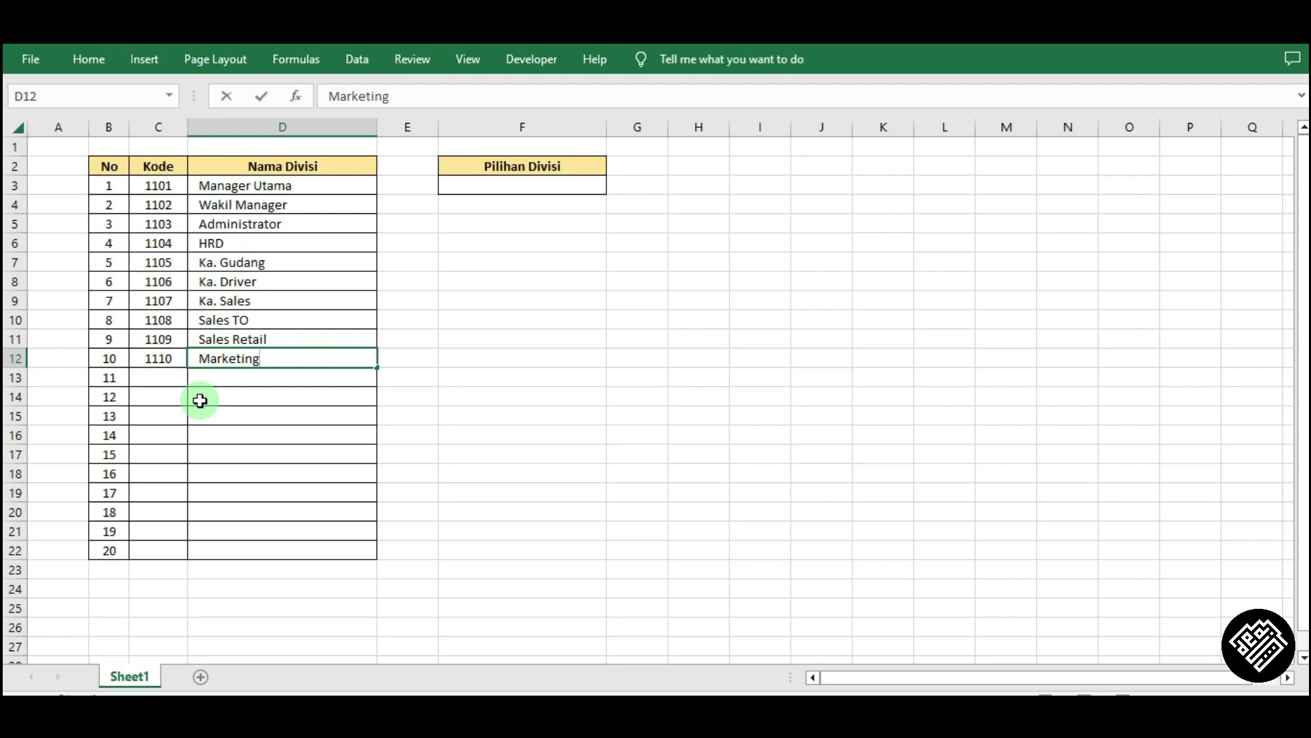
pyautogui.press('Return')
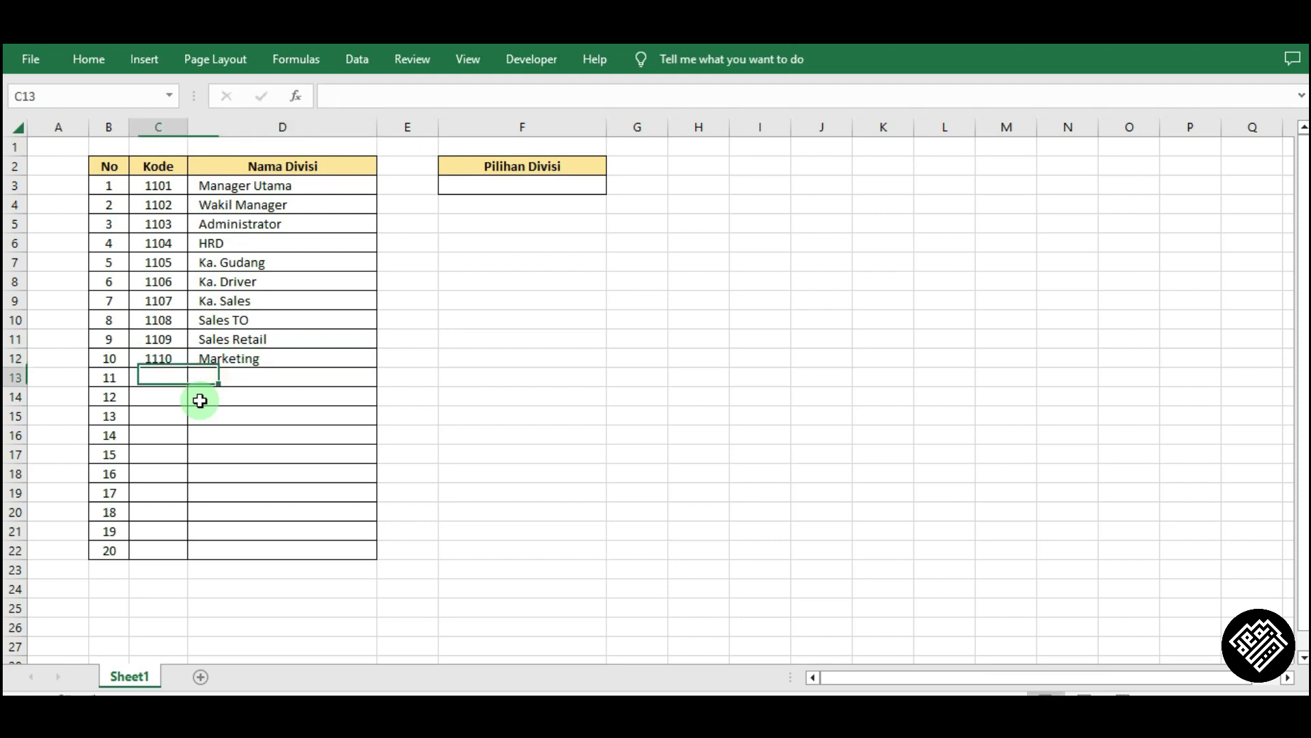
pyautogui.press('Up')
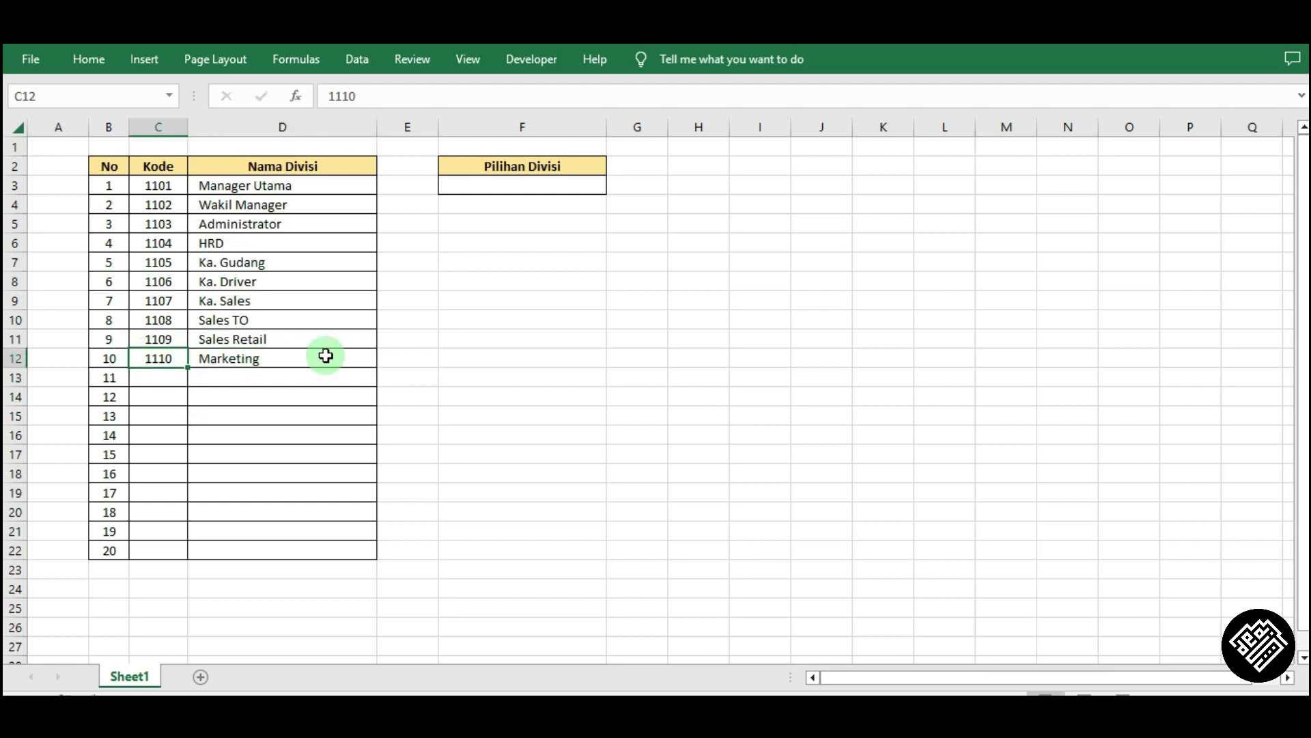
# Step: Check the drop-down list in F3 down to its last entry for the newly added Marketing division, and close it
pyautogui.click(576, 187)
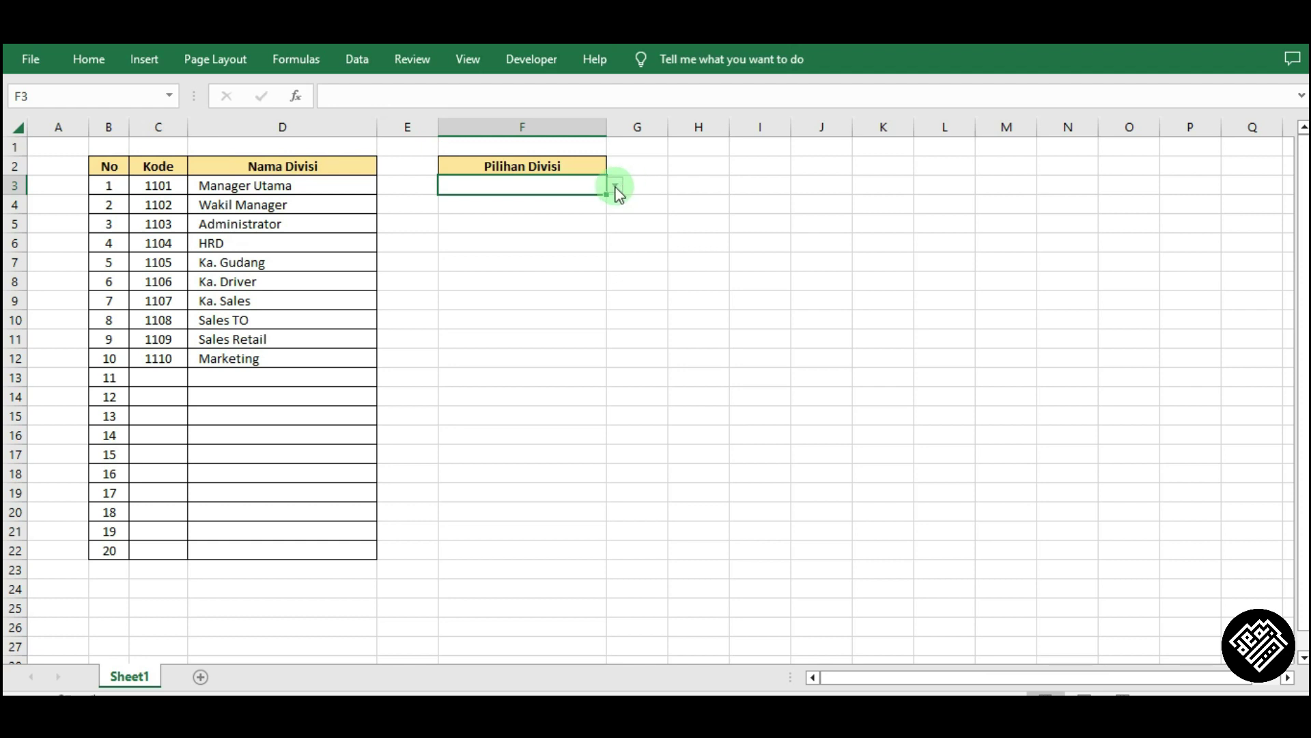
pyautogui.click(616, 186)
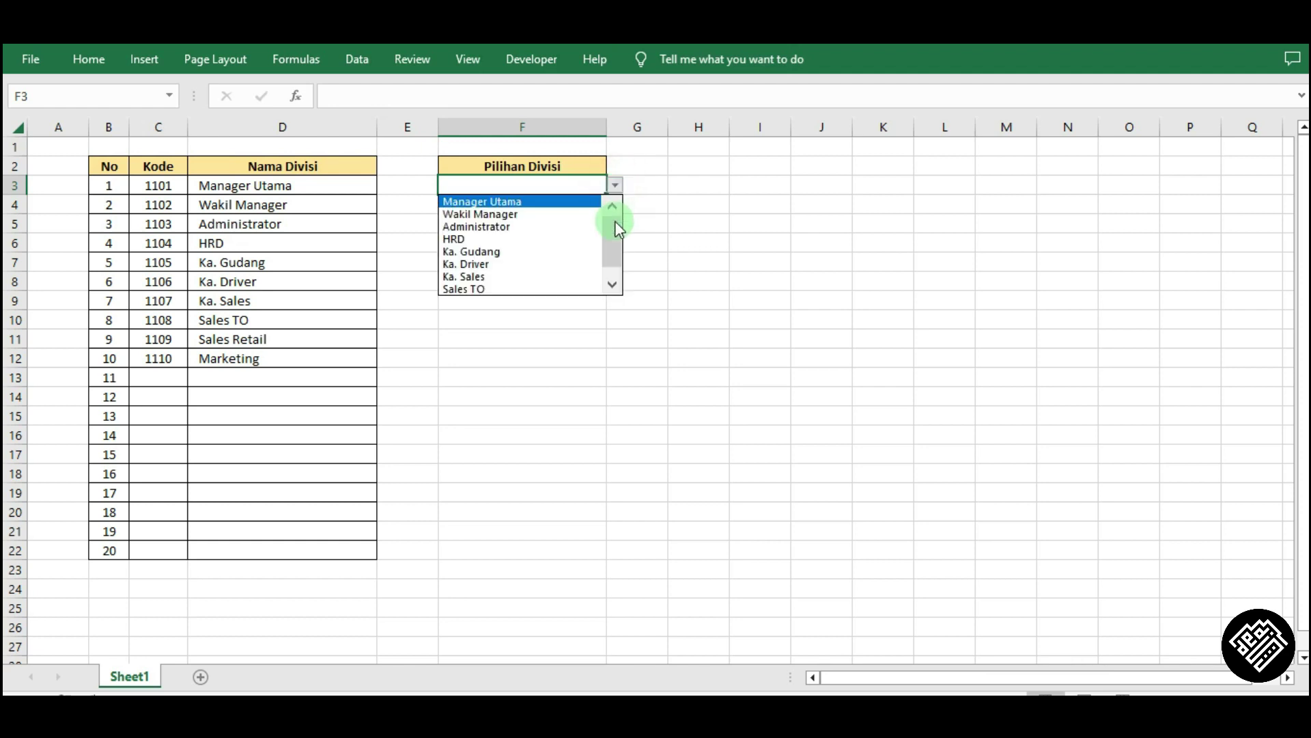
pyautogui.moveTo(619, 228); pyautogui.dragTo(613, 249)
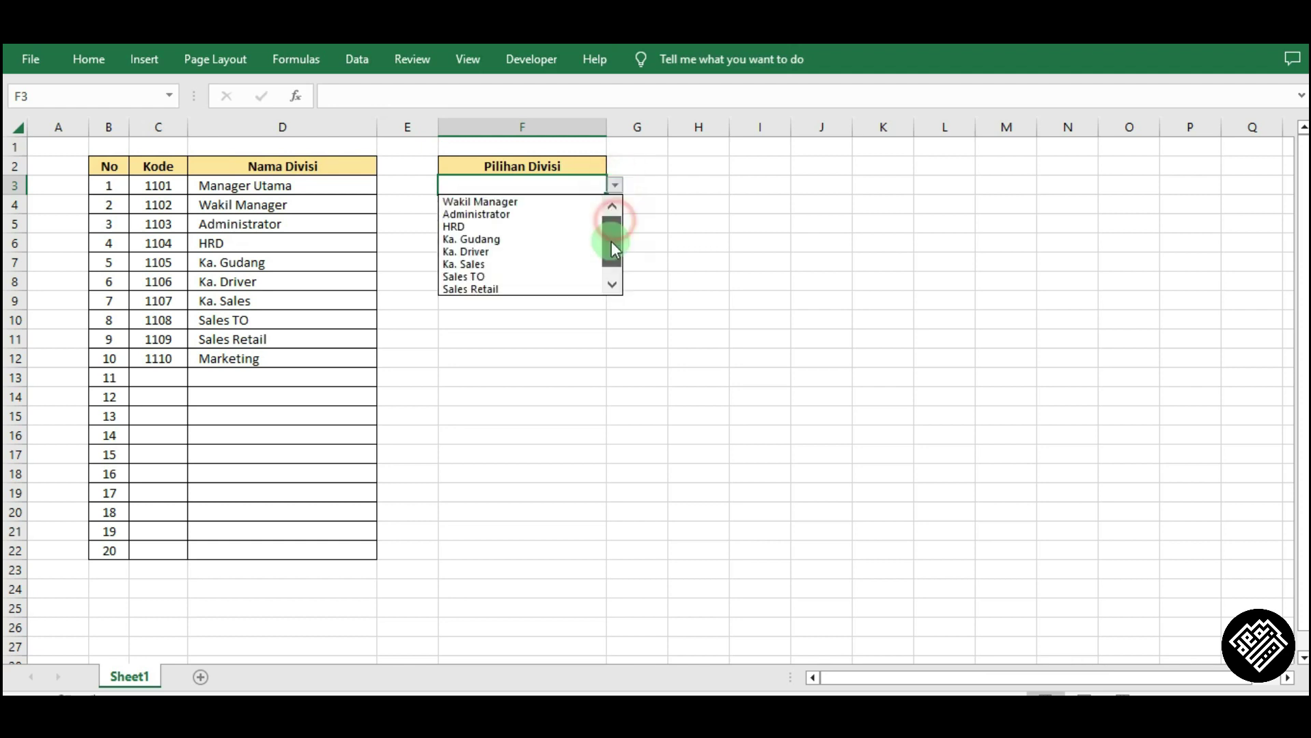
pyautogui.click(676, 234)
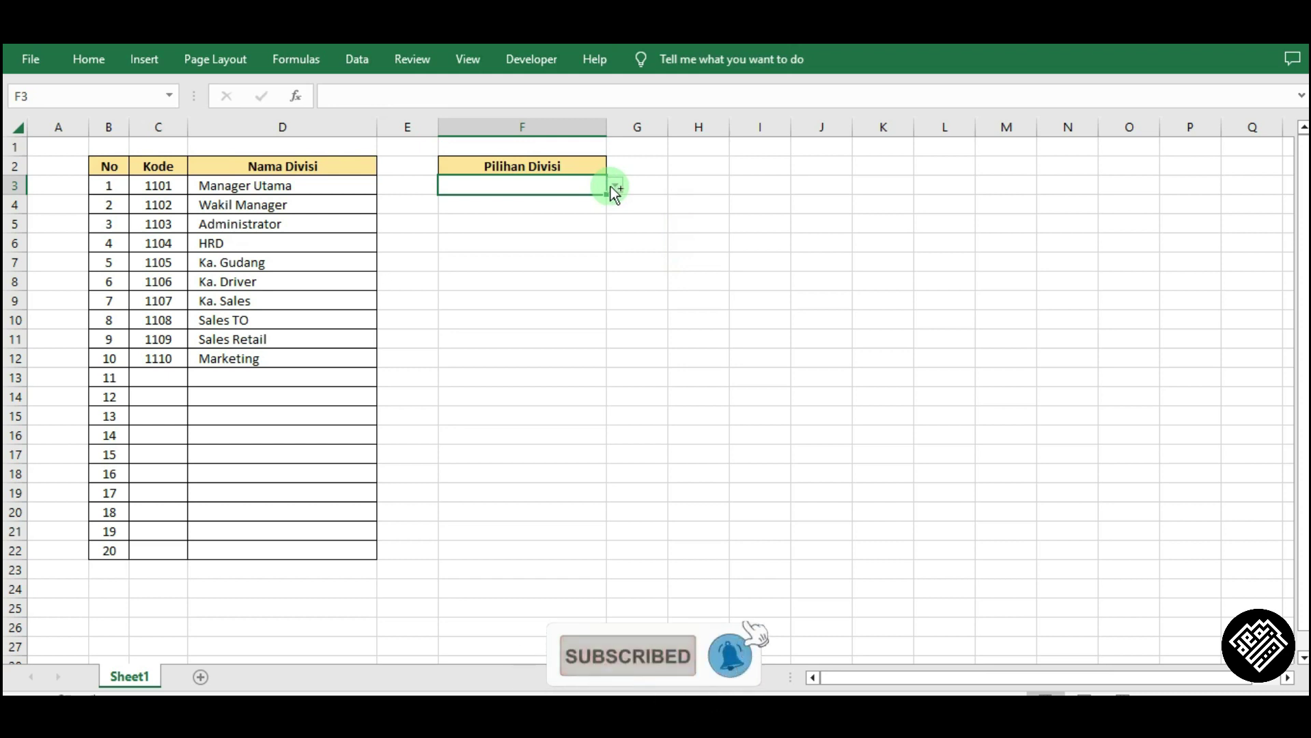
# Step: Inspect the height argument of the OFFSET source in F3's Data Validation rule against the Nama Divisi column, and cancel without changes
pyautogui.hotkey('ctrl', '1')
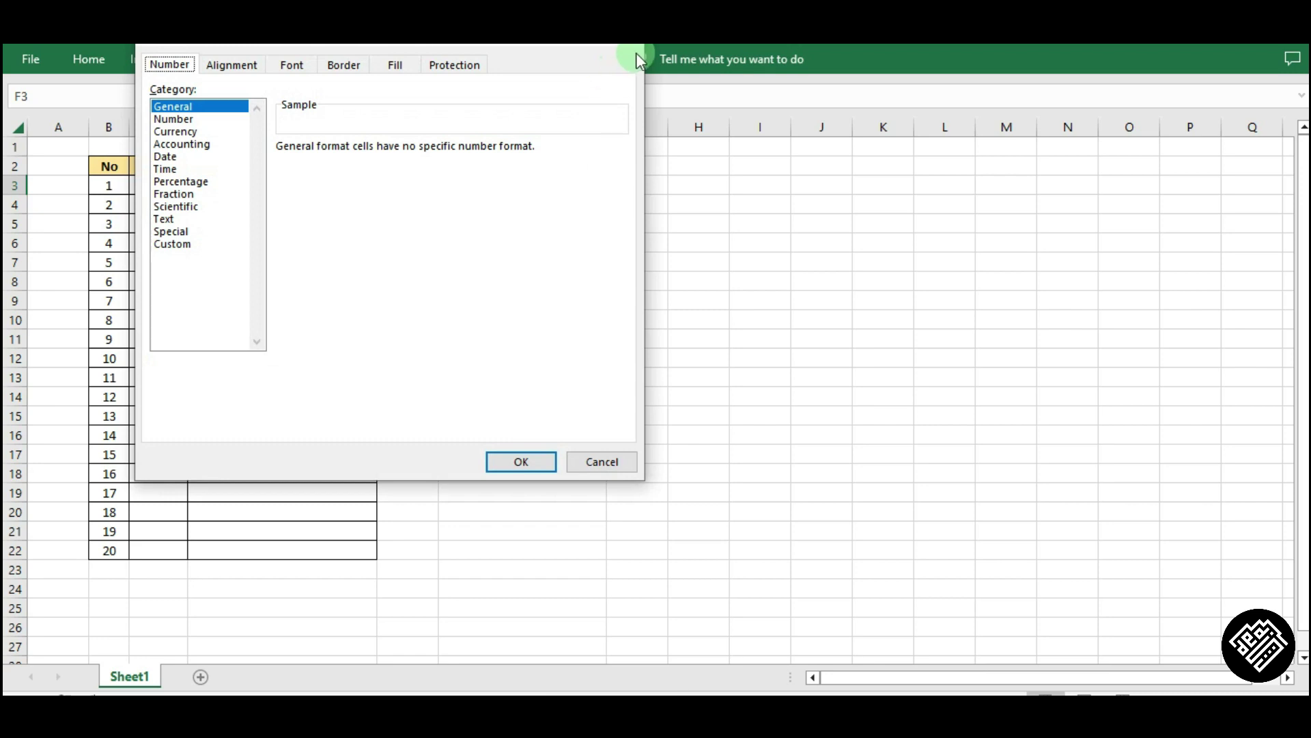
pyautogui.click(622, 44)
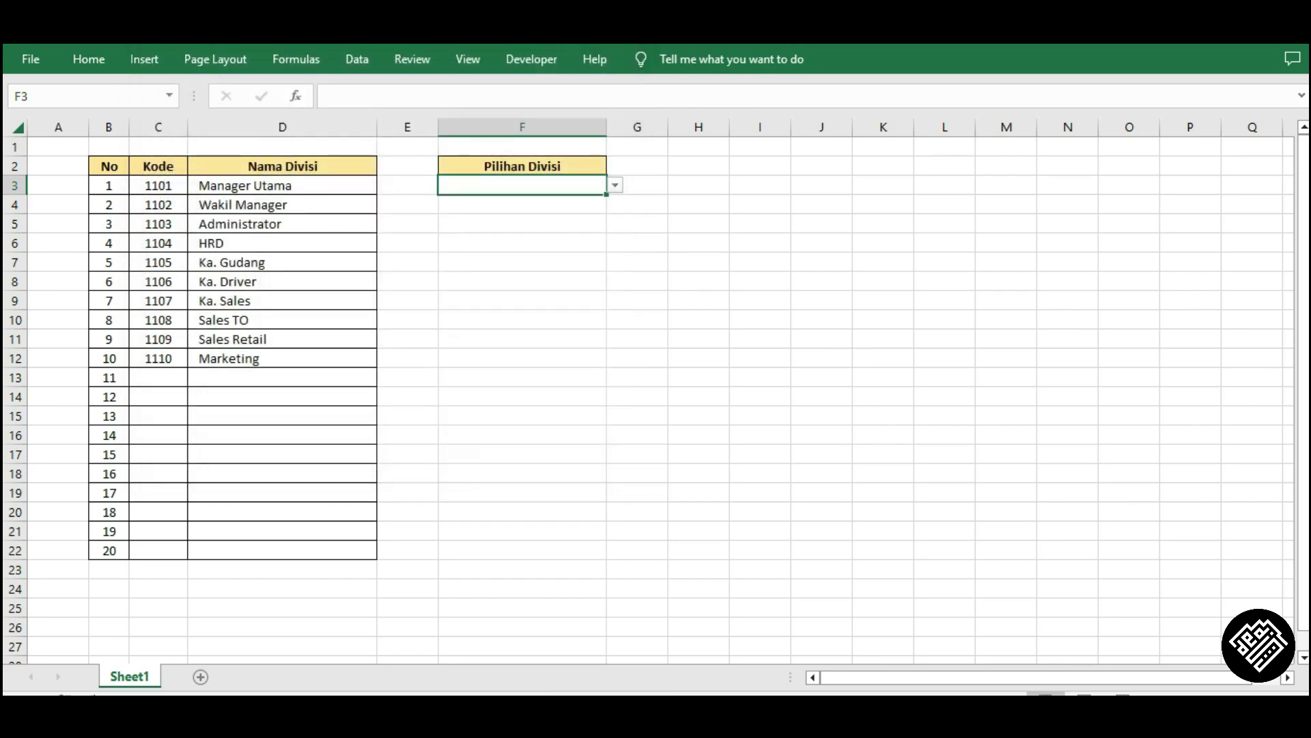
pyautogui.click(363, 60)
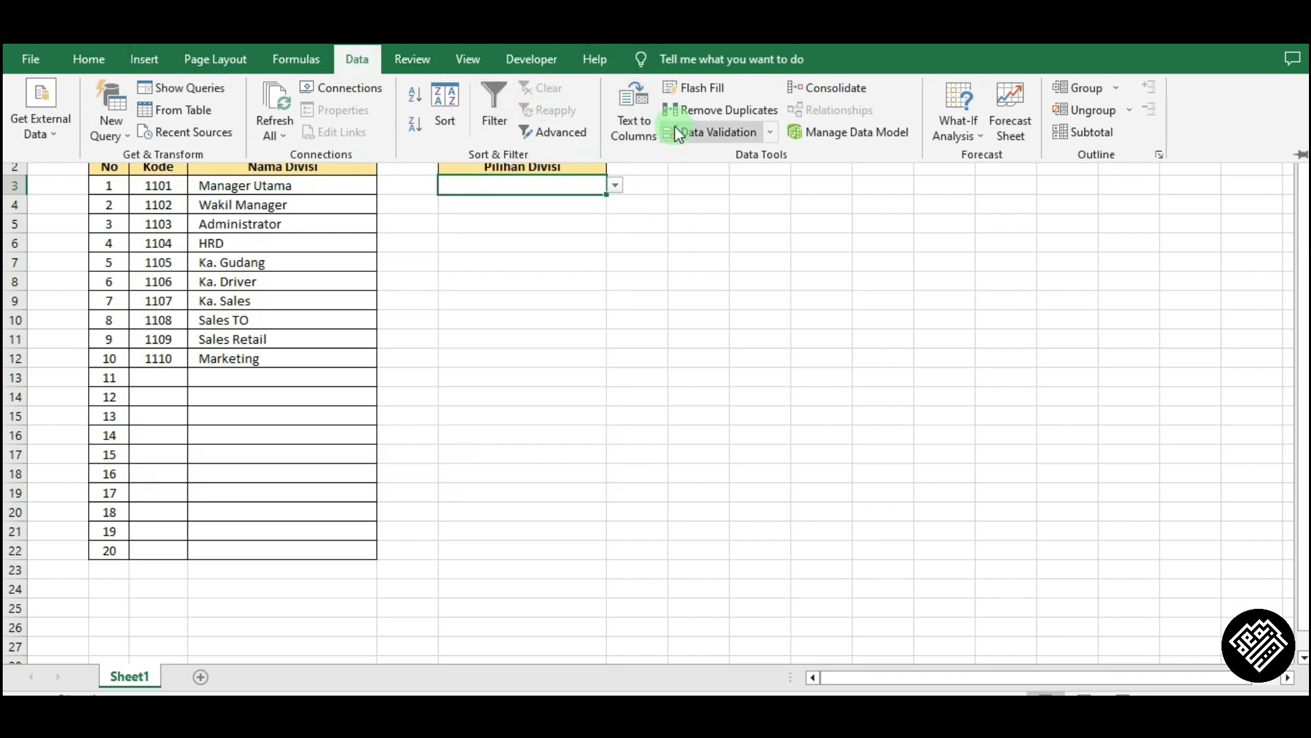
pyautogui.click(771, 133)
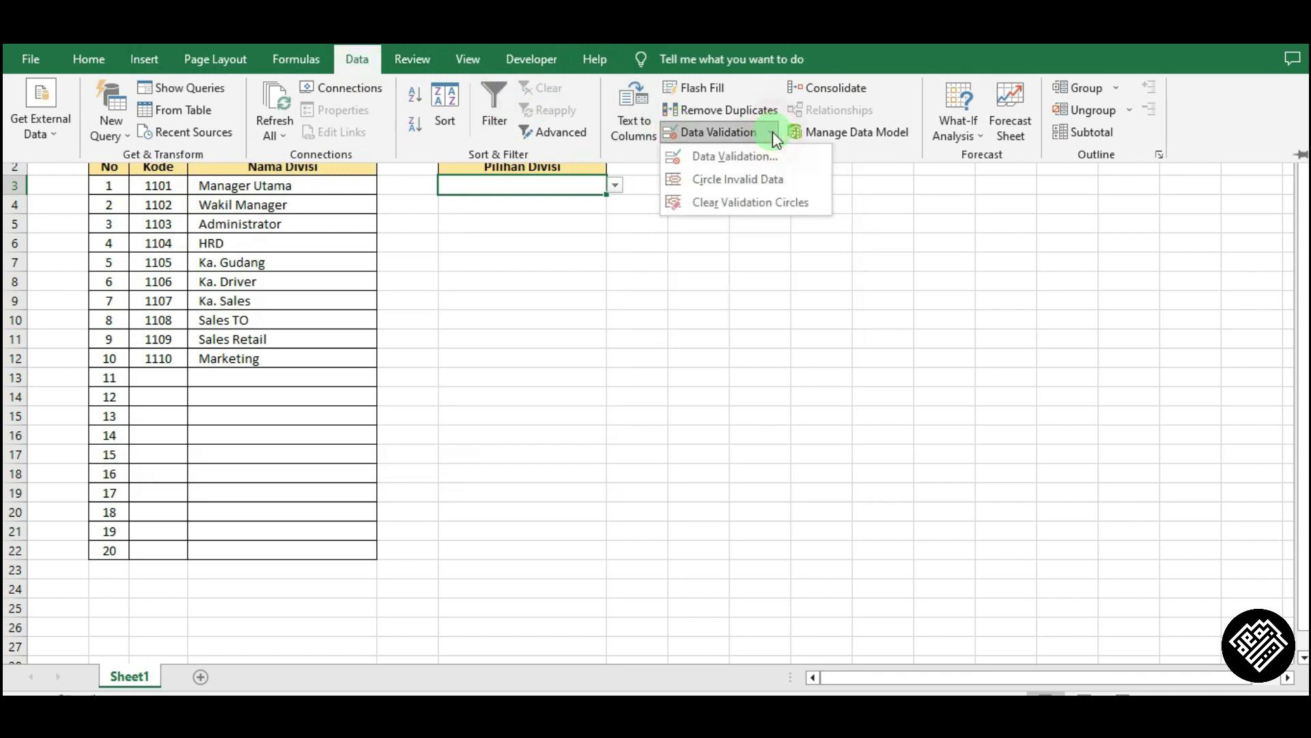
pyautogui.click(734, 156)
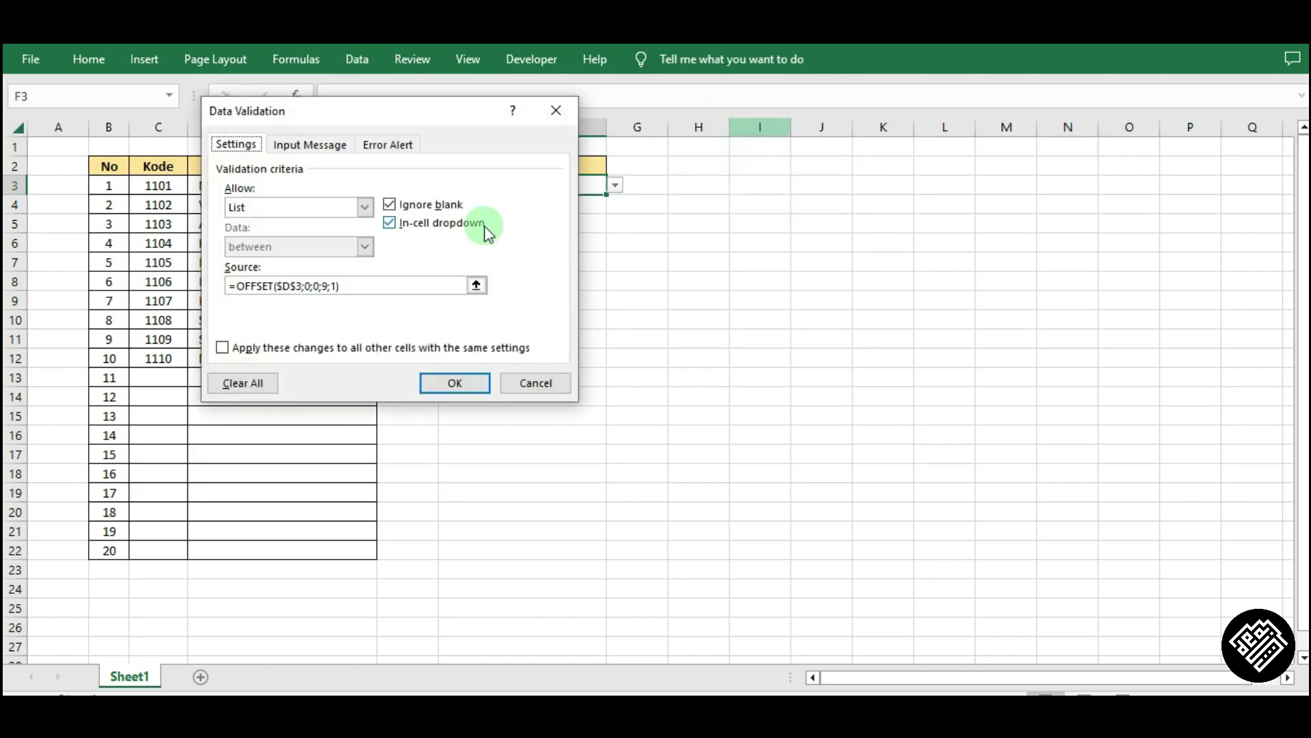
pyautogui.click(424, 109)
pyautogui.moveTo(424, 109); pyautogui.dragTo(750, 124)
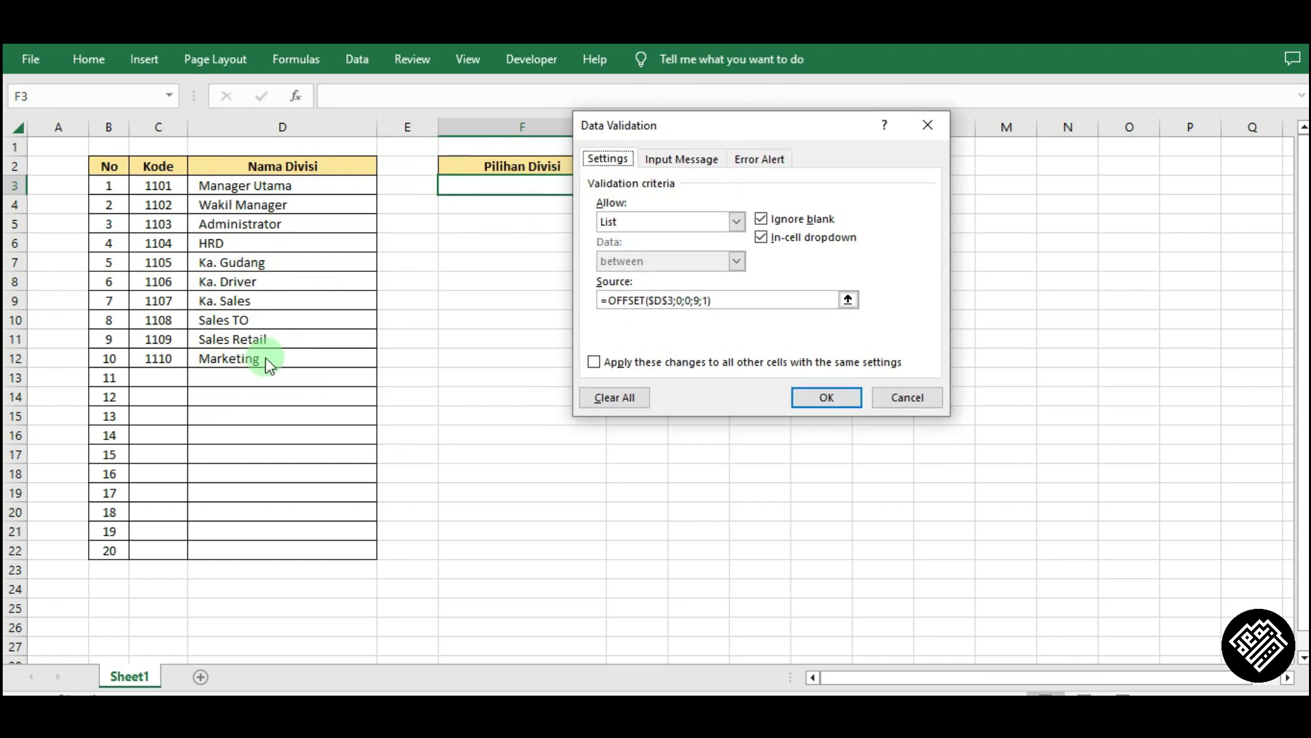
pyautogui.moveTo(633, 130); pyautogui.dragTo(387, 156)
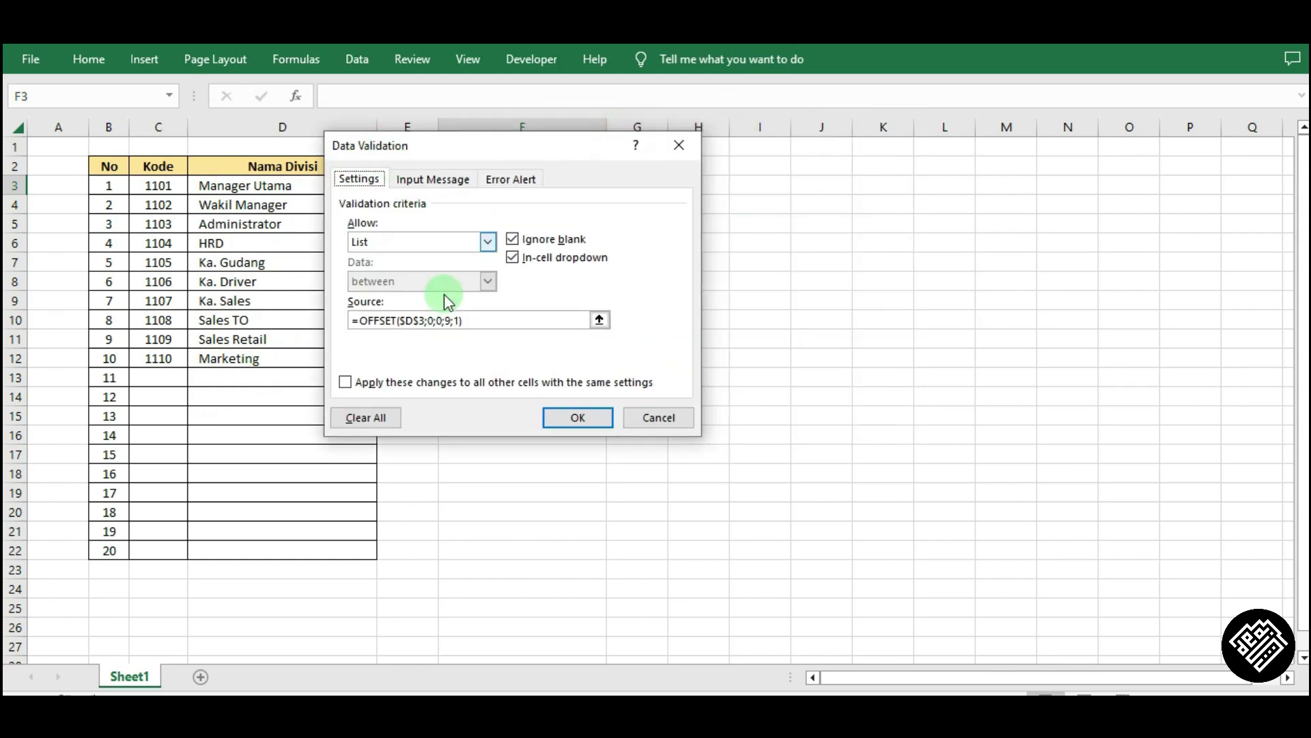
pyautogui.click(449, 320)
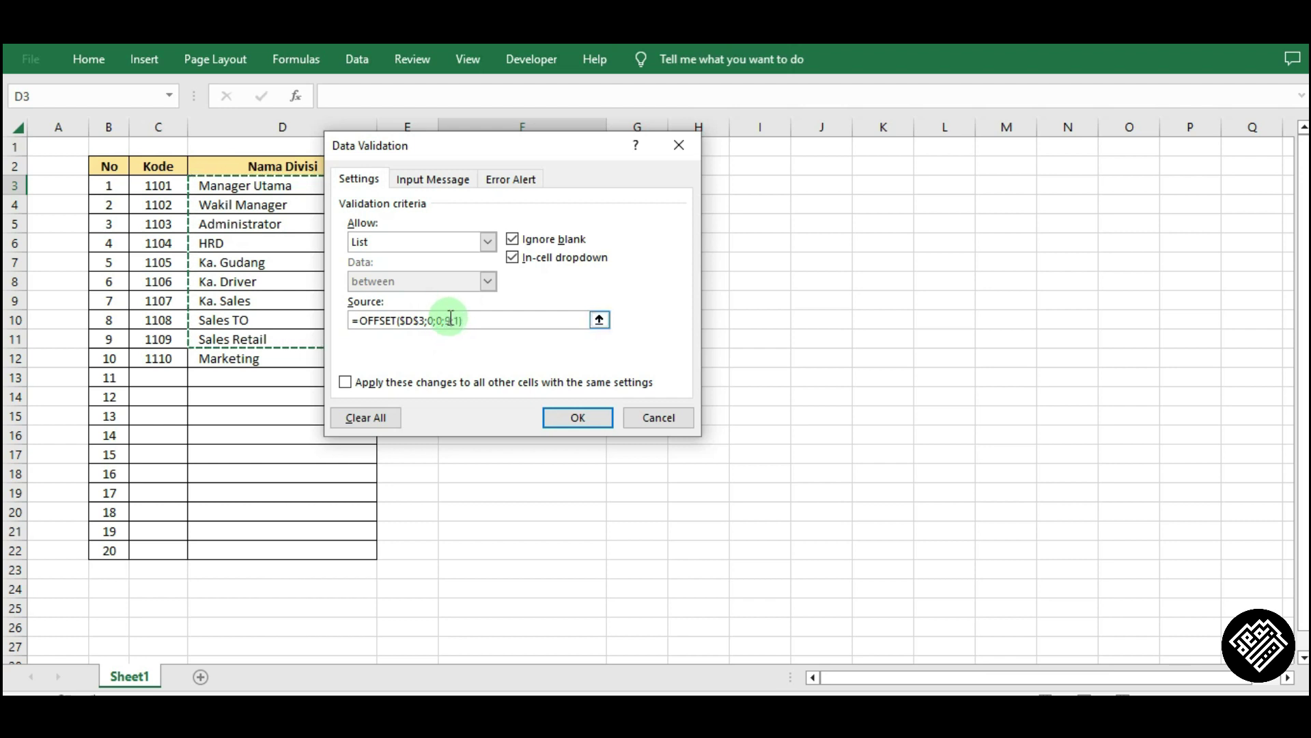
pyautogui.click(448, 320)
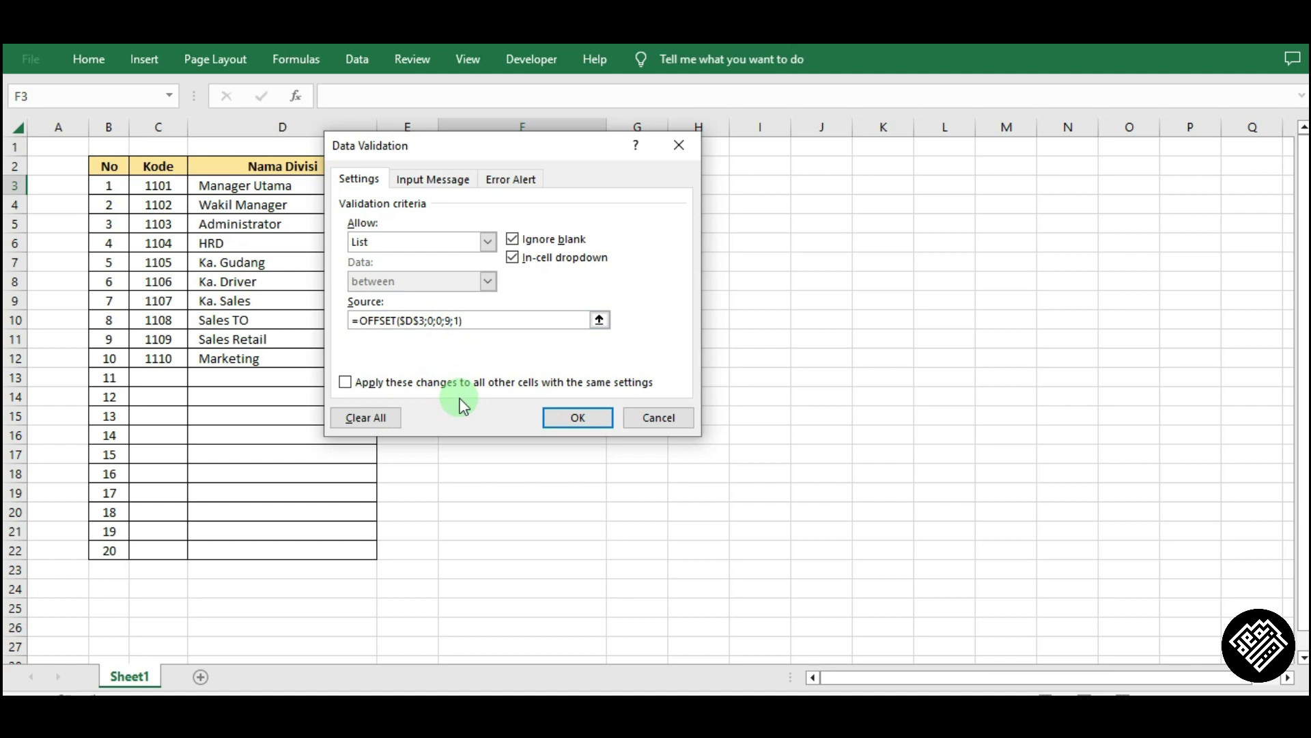
pyautogui.click(662, 418)
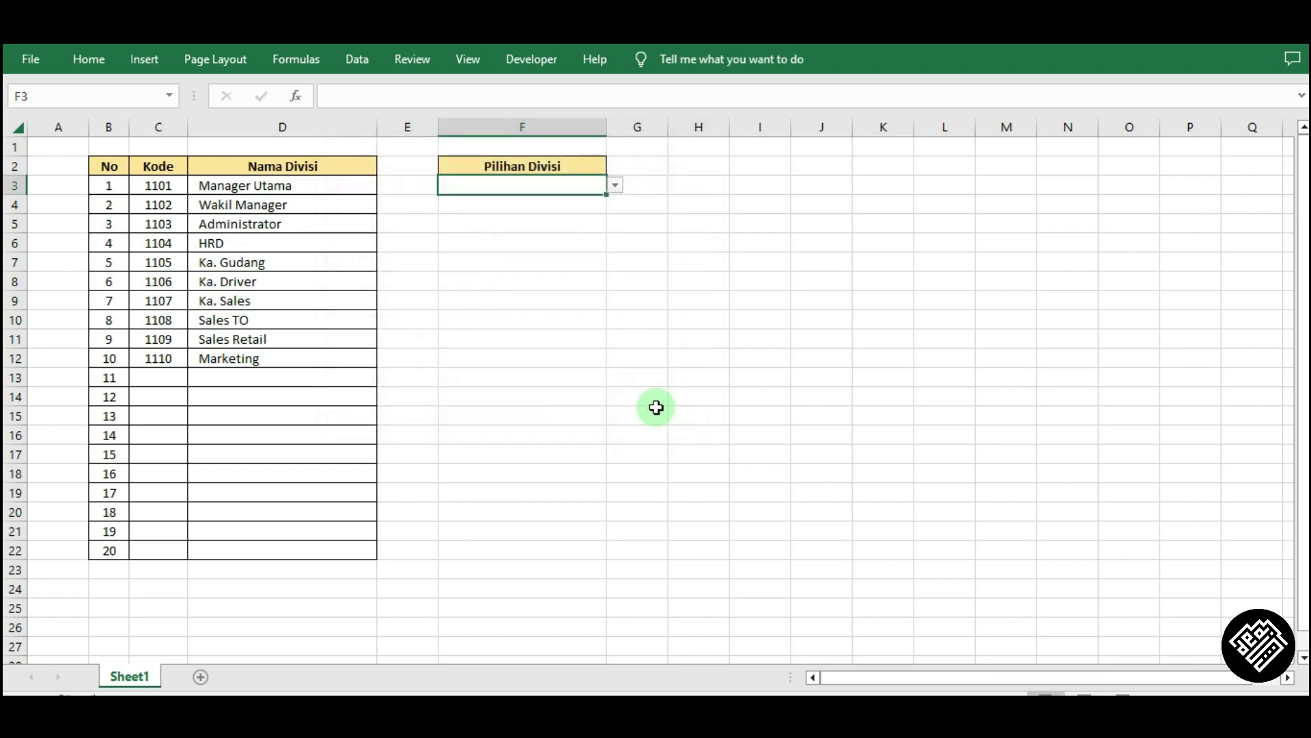
# Step: Enter the formula =COUNTA(D3:D22) in cell A2 to count the filled Nama Divisi cells
pyautogui.click(52, 170)
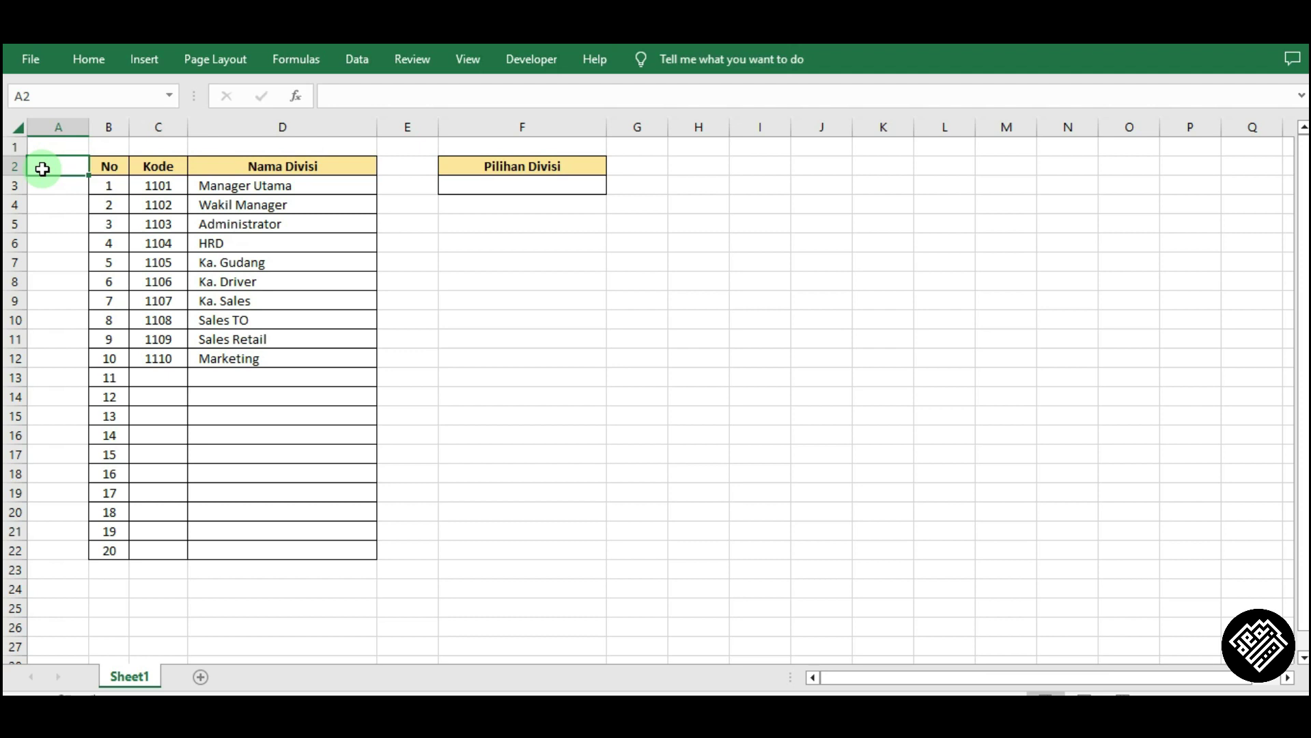
pyautogui.click(337, 96)
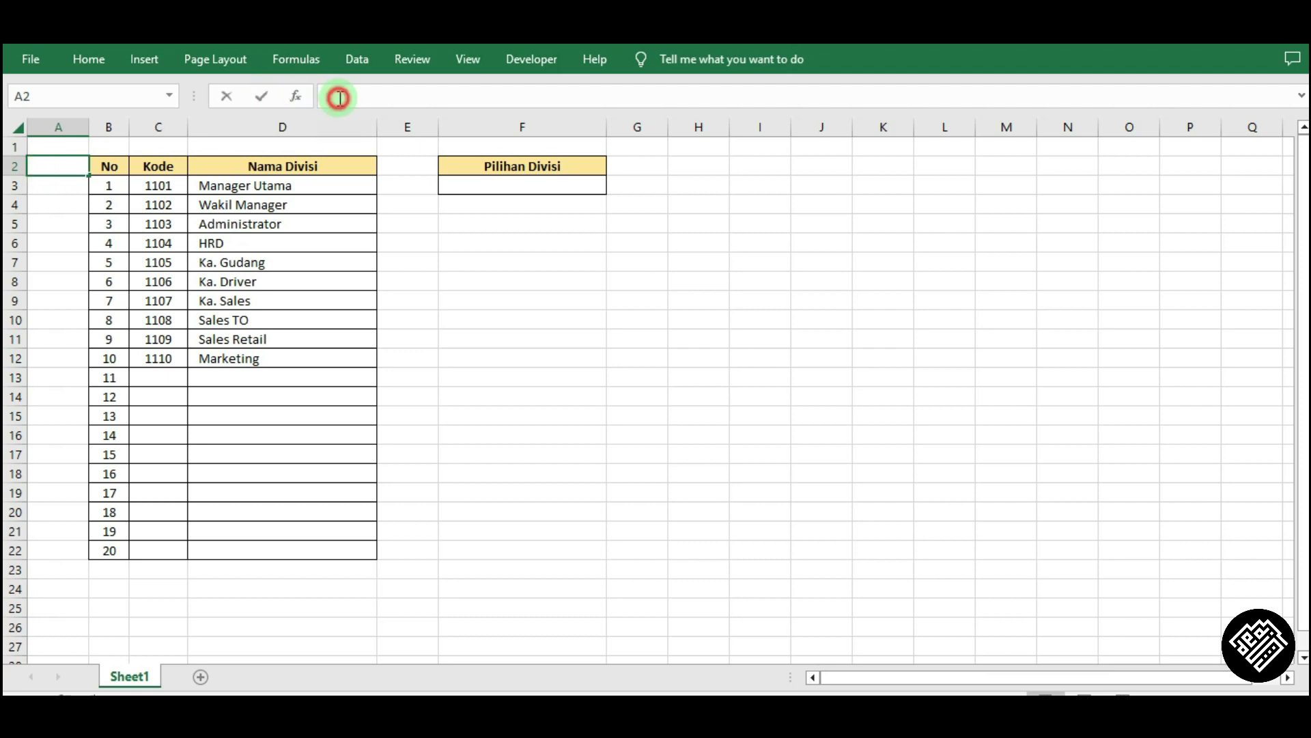
pyautogui.write('=')
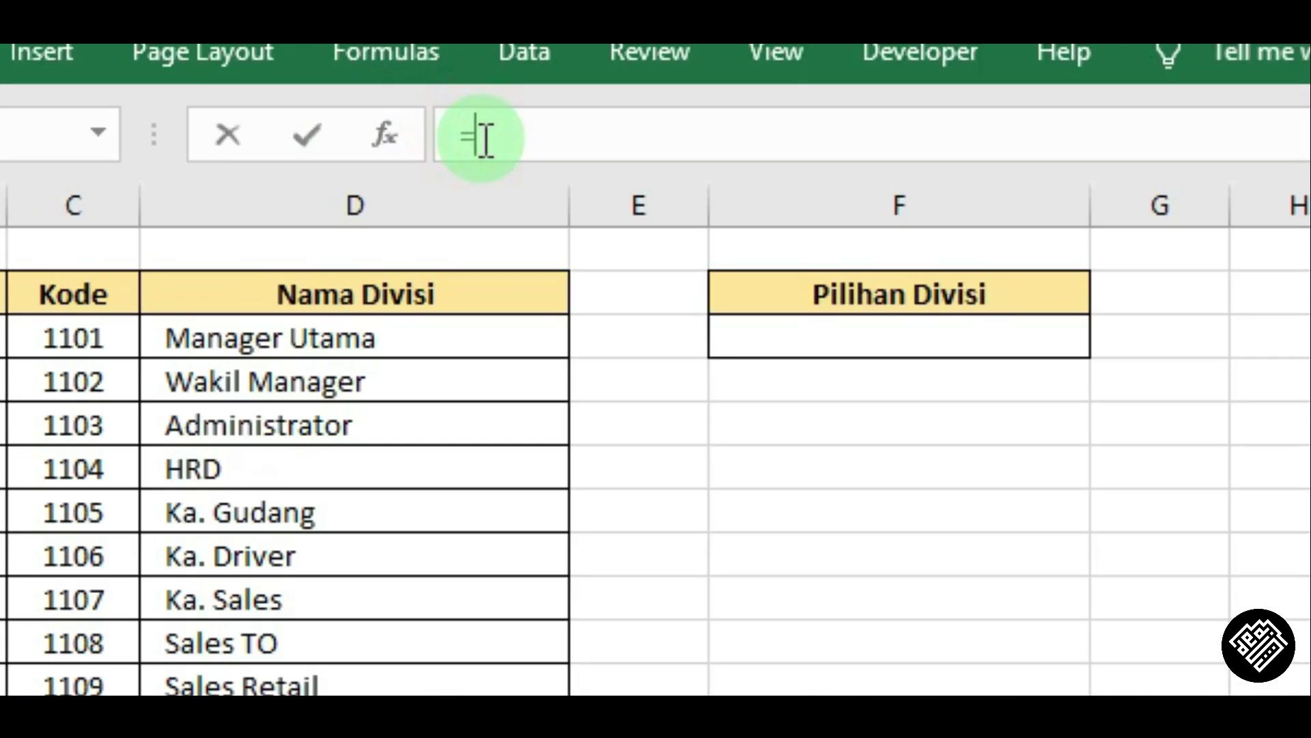
pyautogui.write('count')
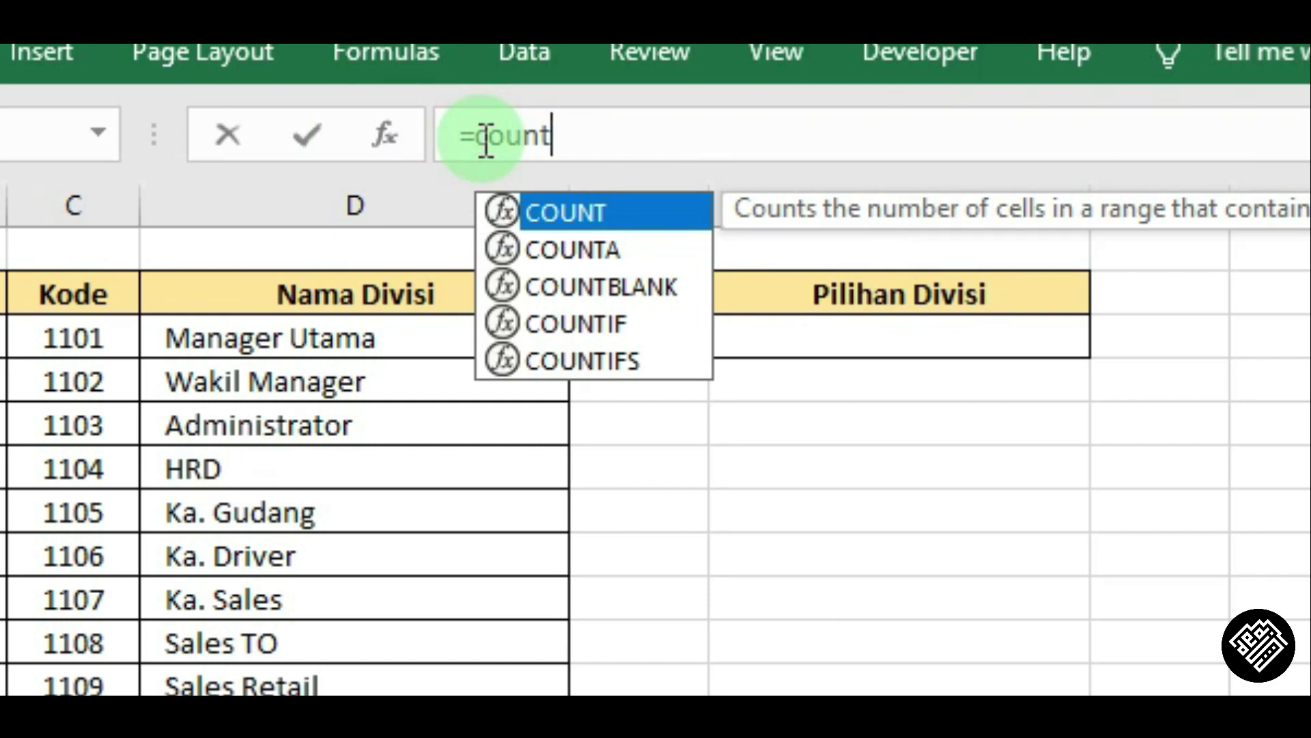
pyautogui.press('Down')
pyautogui.press('Tab')
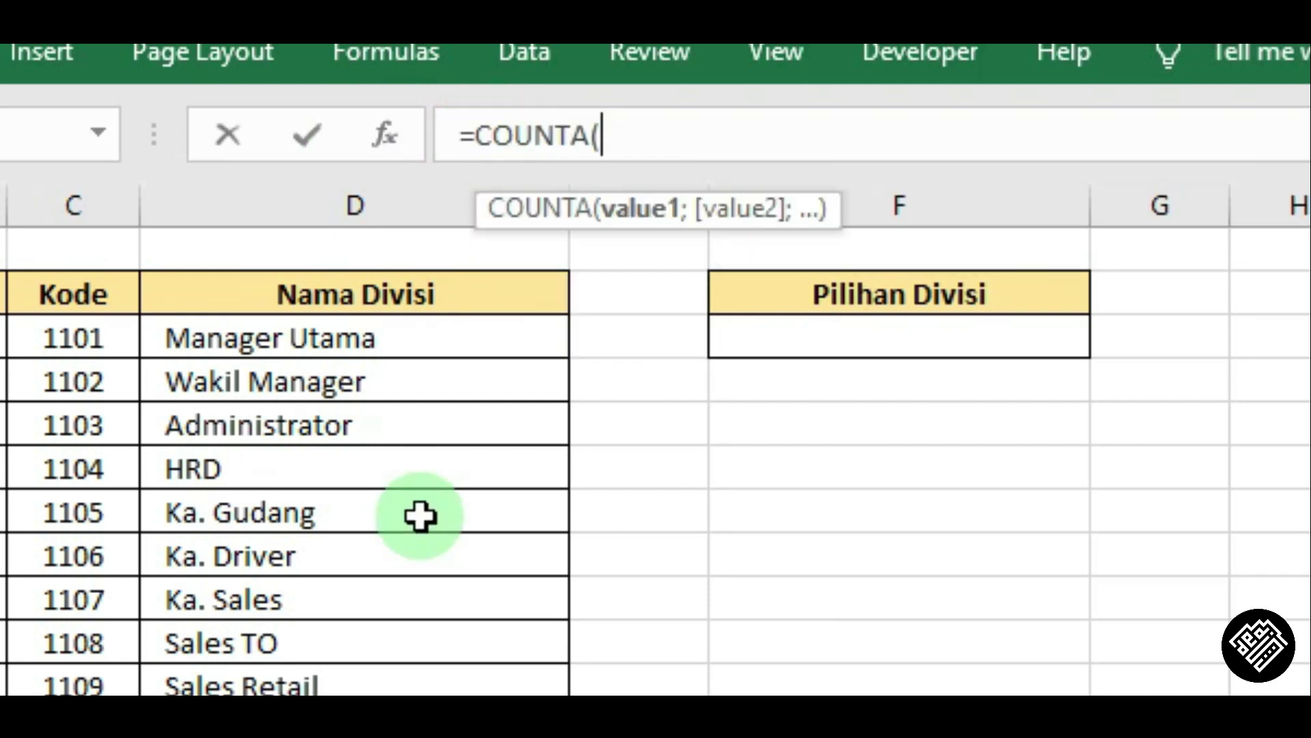
pyautogui.moveTo(354, 343); pyautogui.dragTo(349, 493)
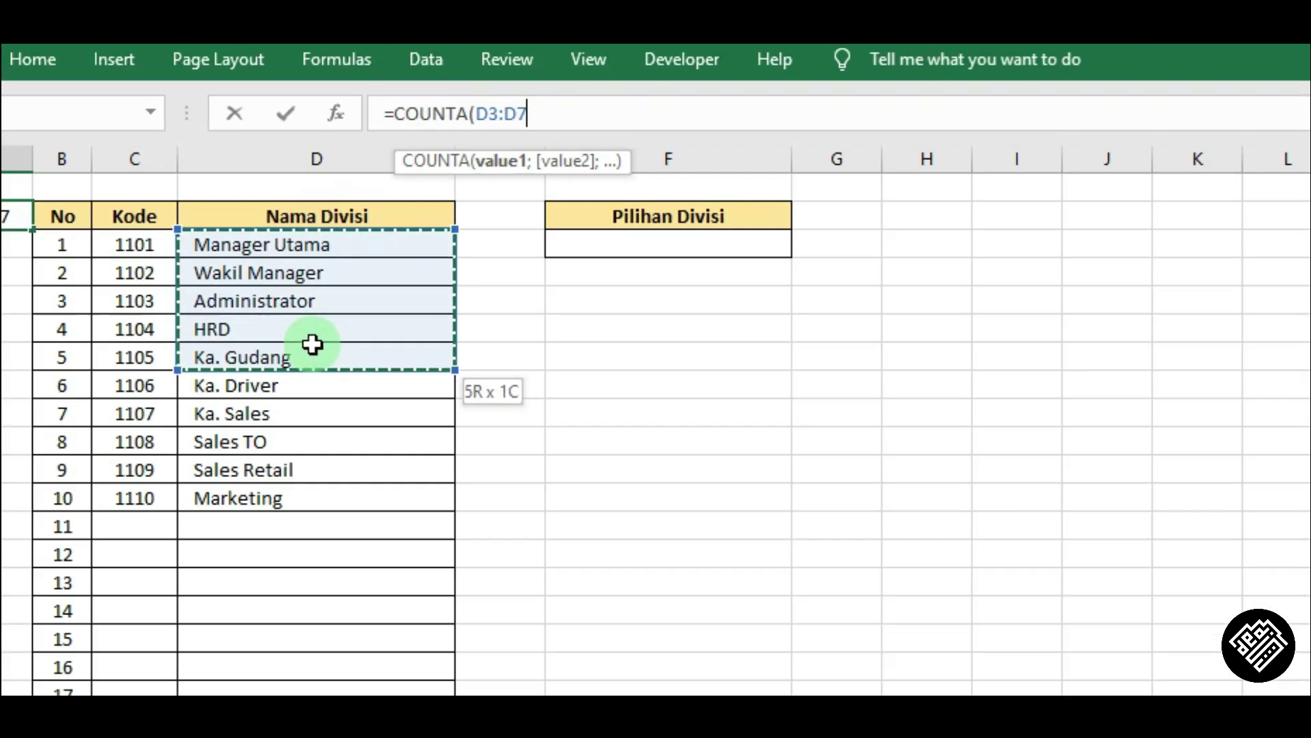
pyautogui.moveTo(313, 345); pyautogui.dragTo(308, 737)
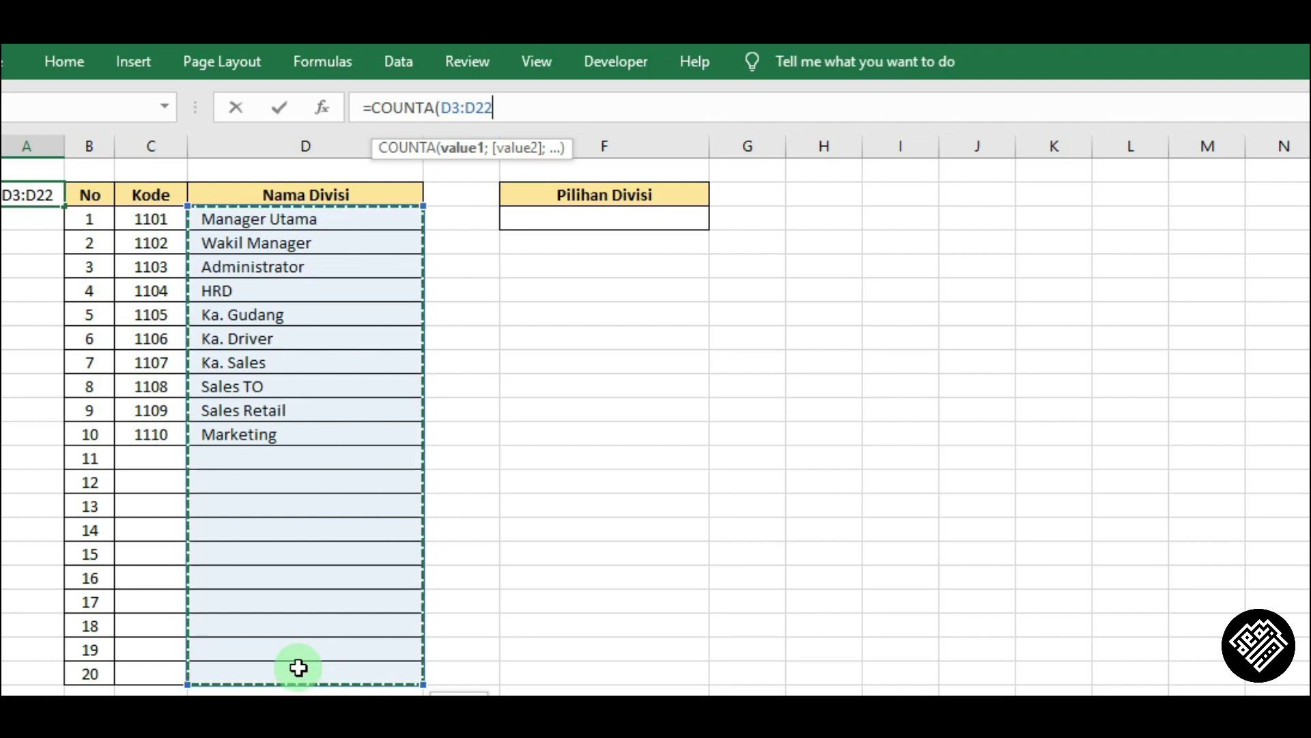
pyautogui.write(')')
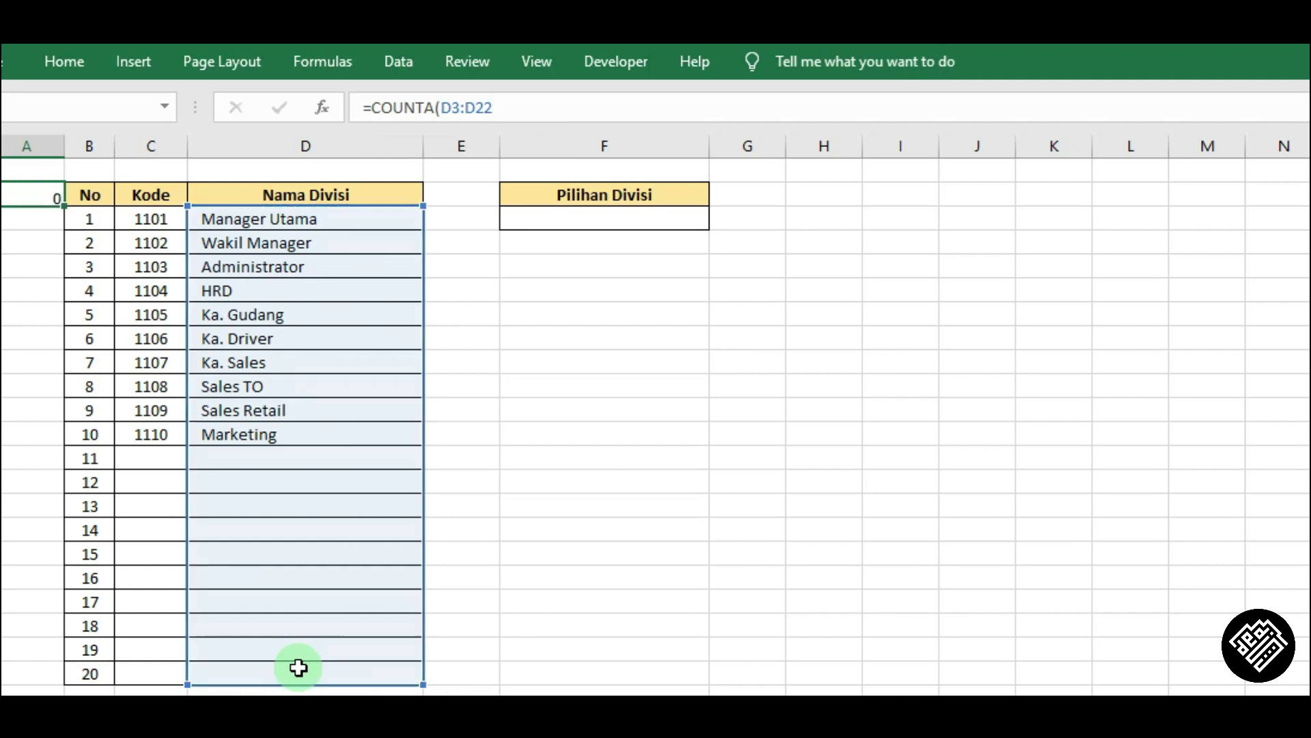
pyautogui.press('Return')
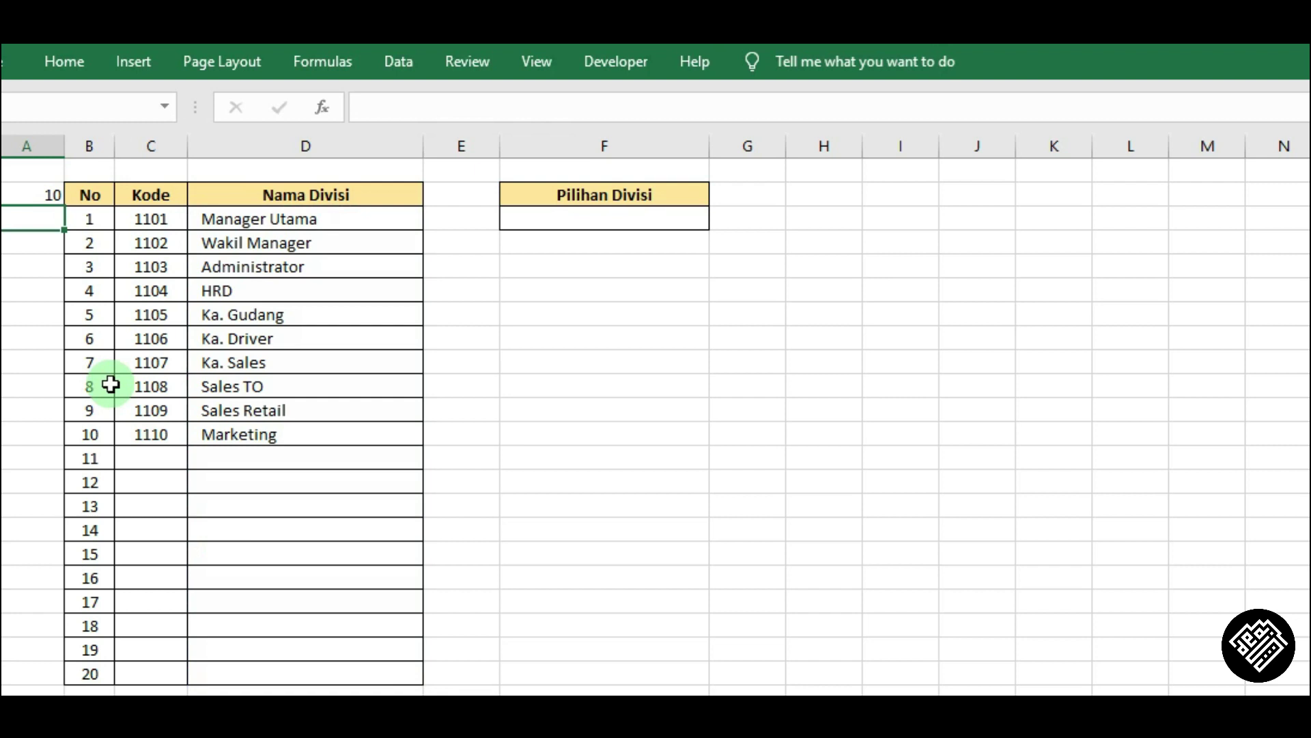
pyautogui.click(27, 196)
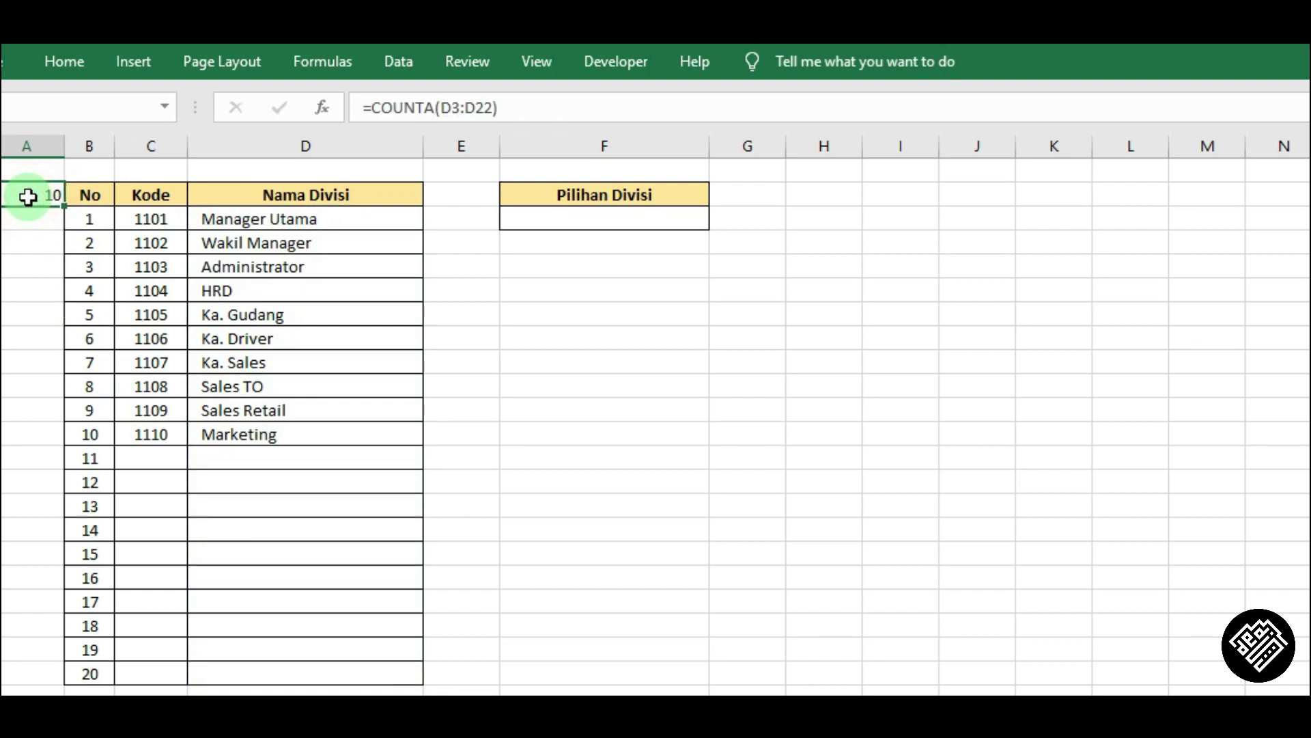
# Step: Add EO Team as the eleventh Nama Divisi entry in D13 to test the count in A2
pyautogui.click(246, 459)
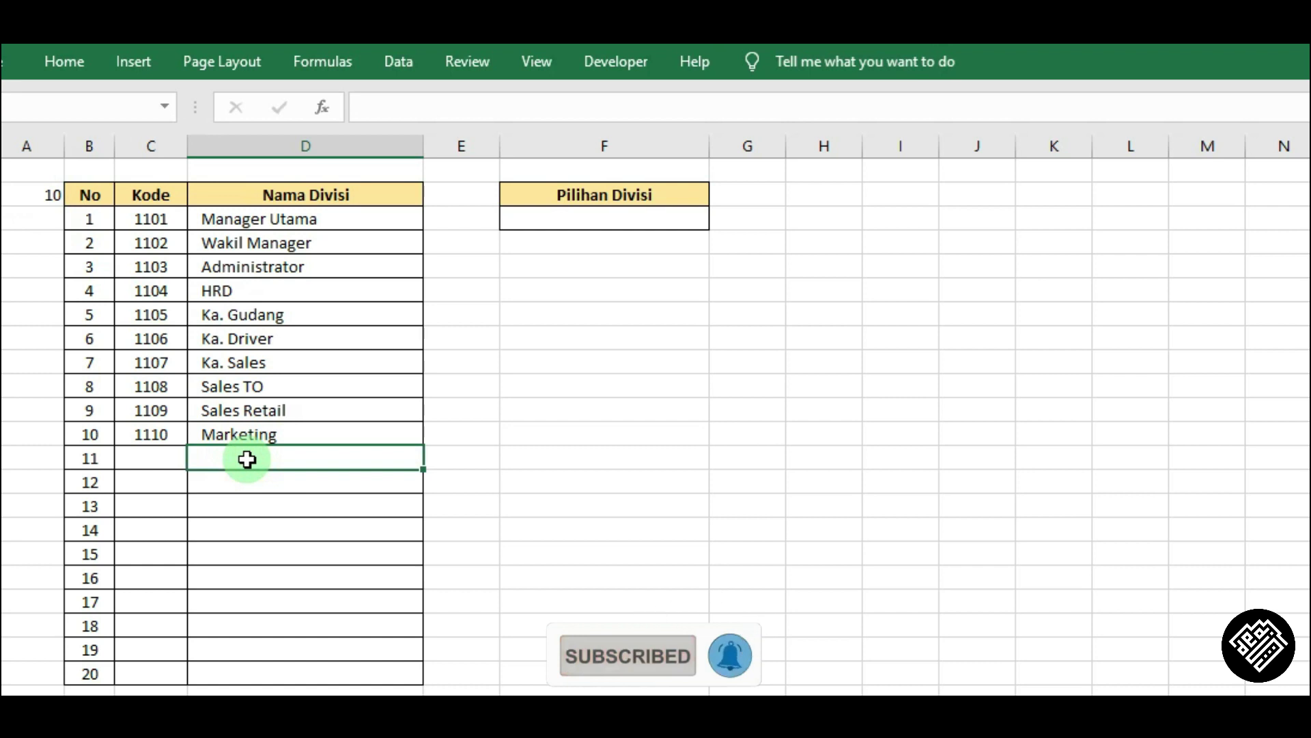
pyautogui.doubleClick(246, 459)
pyautogui.write('O')
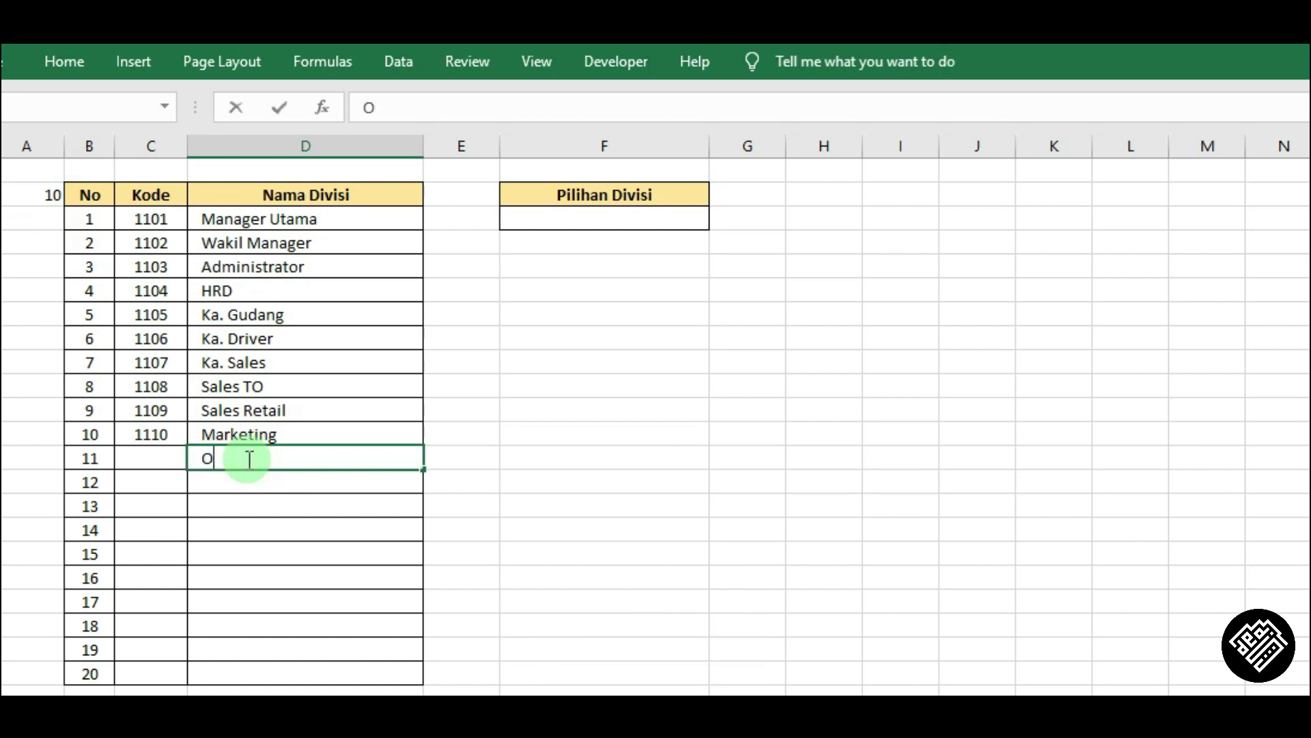
pyautogui.press('BackSpace')
pyautogui.write('Event Organ')
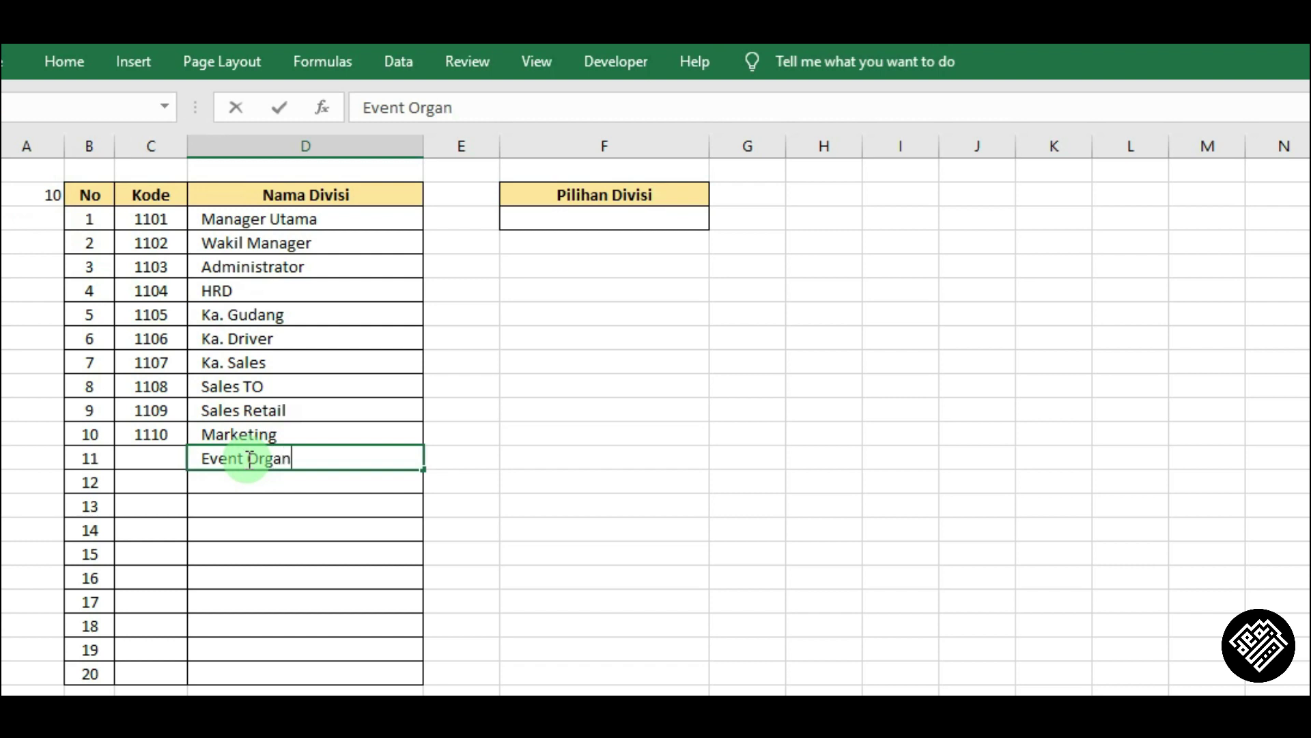
pyautogui.press('BackSpace')
pyautogui.press('BackSpace')
pyautogui.press('BackSpace')
pyautogui.press('BackSpace')
pyautogui.press('BackSpace')
pyautogui.press('BackSpace')
pyautogui.press('BackSpace')
pyautogui.press('BackSpace')
pyautogui.press('BackSpace')
pyautogui.press('BackSpace')
pyautogui.write('O Team')
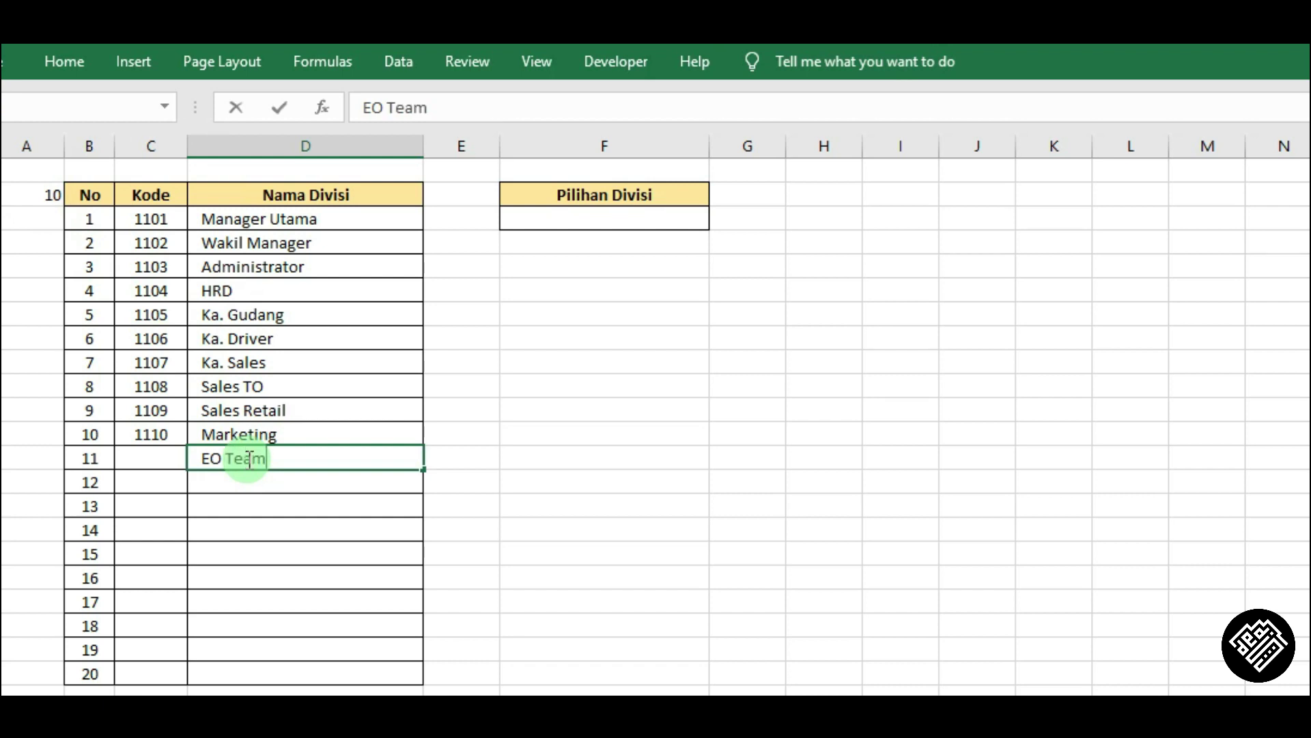
pyautogui.press('Return')
pyautogui.click(286, 457)
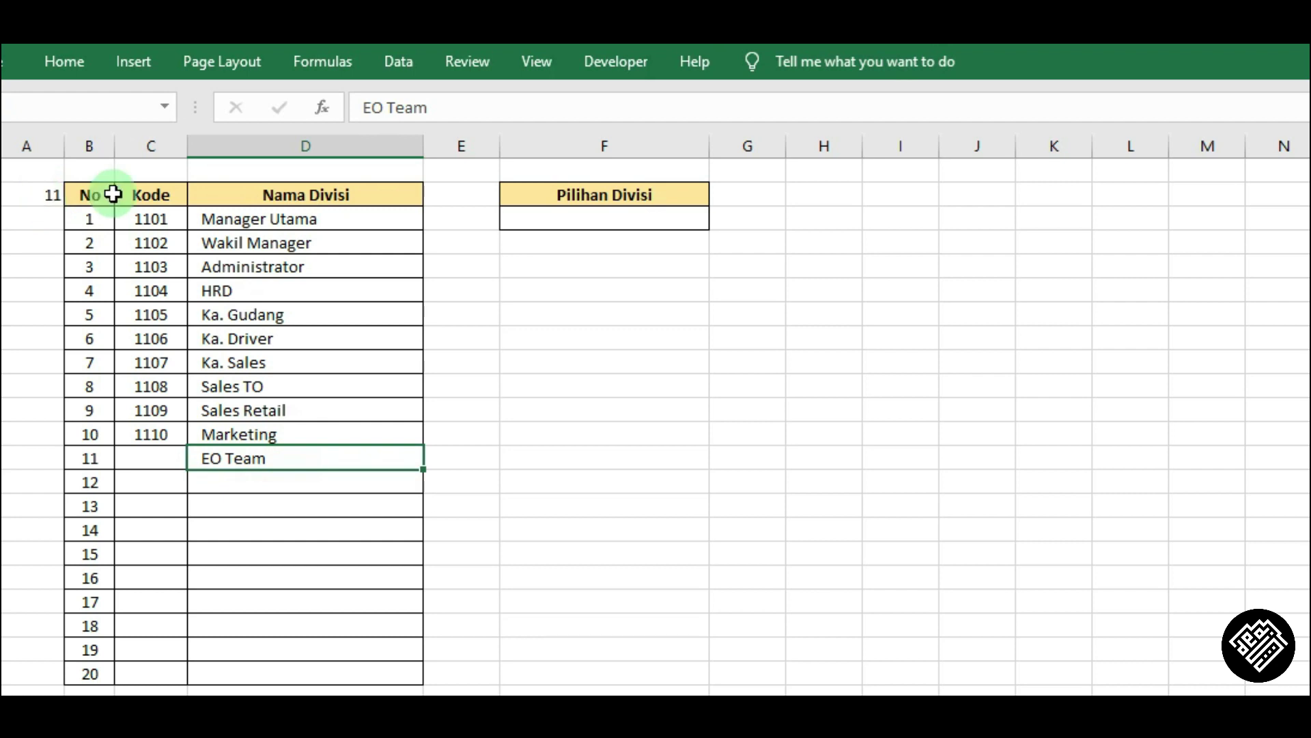
# Step: Replace the height argument of the OFFSET source in F3's Data Validation rule with $A$2, making it =OFFSET($D$3;0;0;$A$2;1)
pyautogui.click(643, 226)
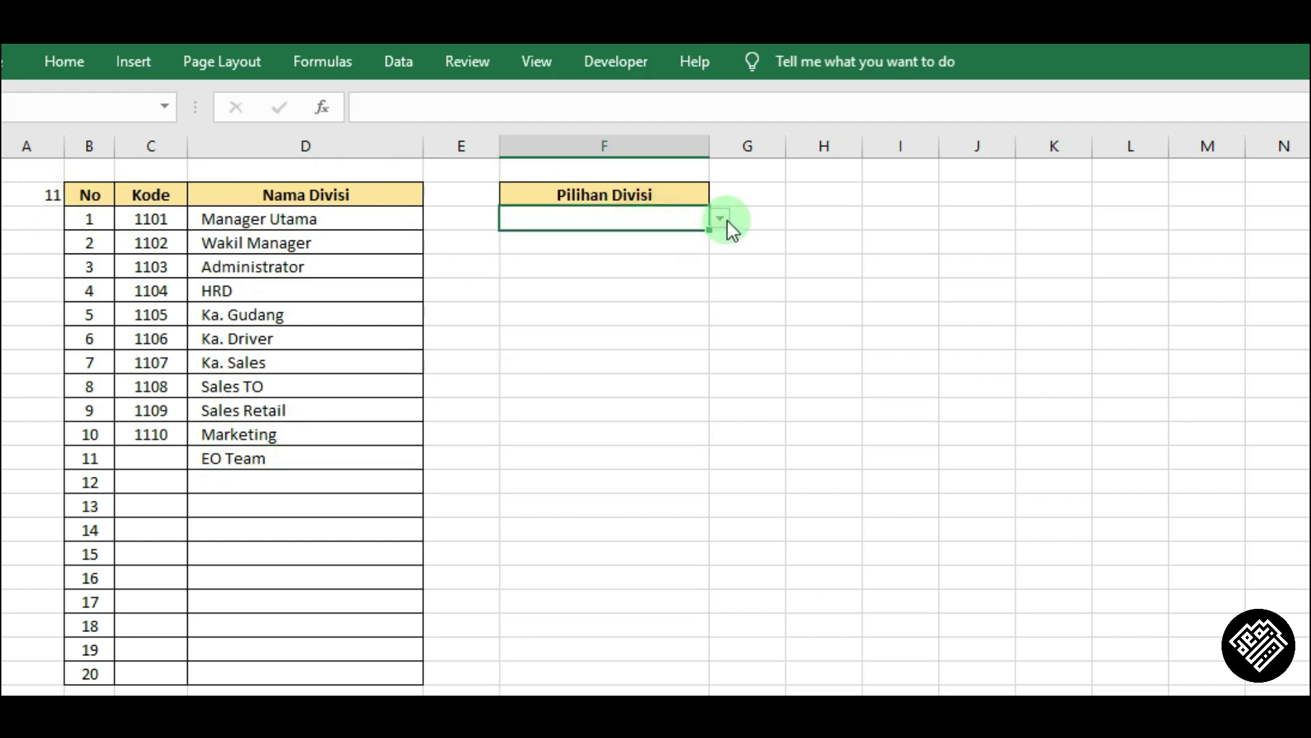
pyautogui.click(403, 66)
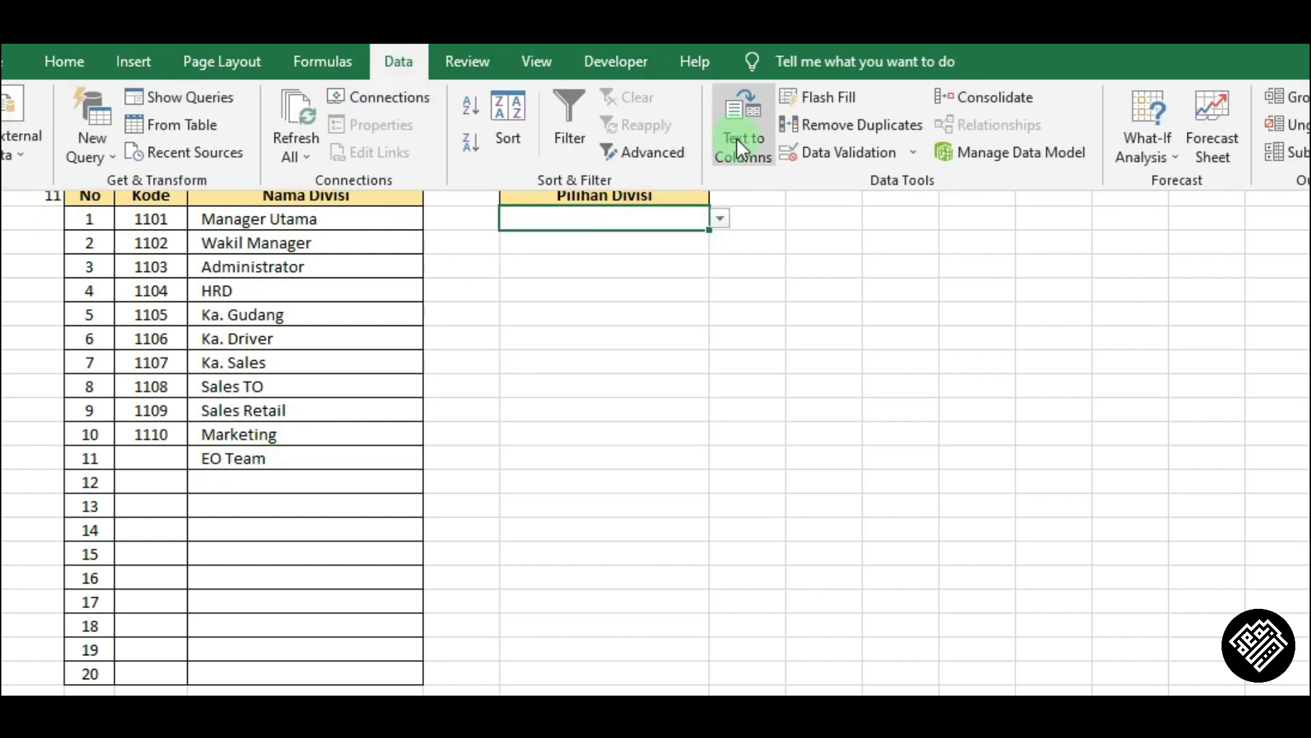
pyautogui.click(872, 154)
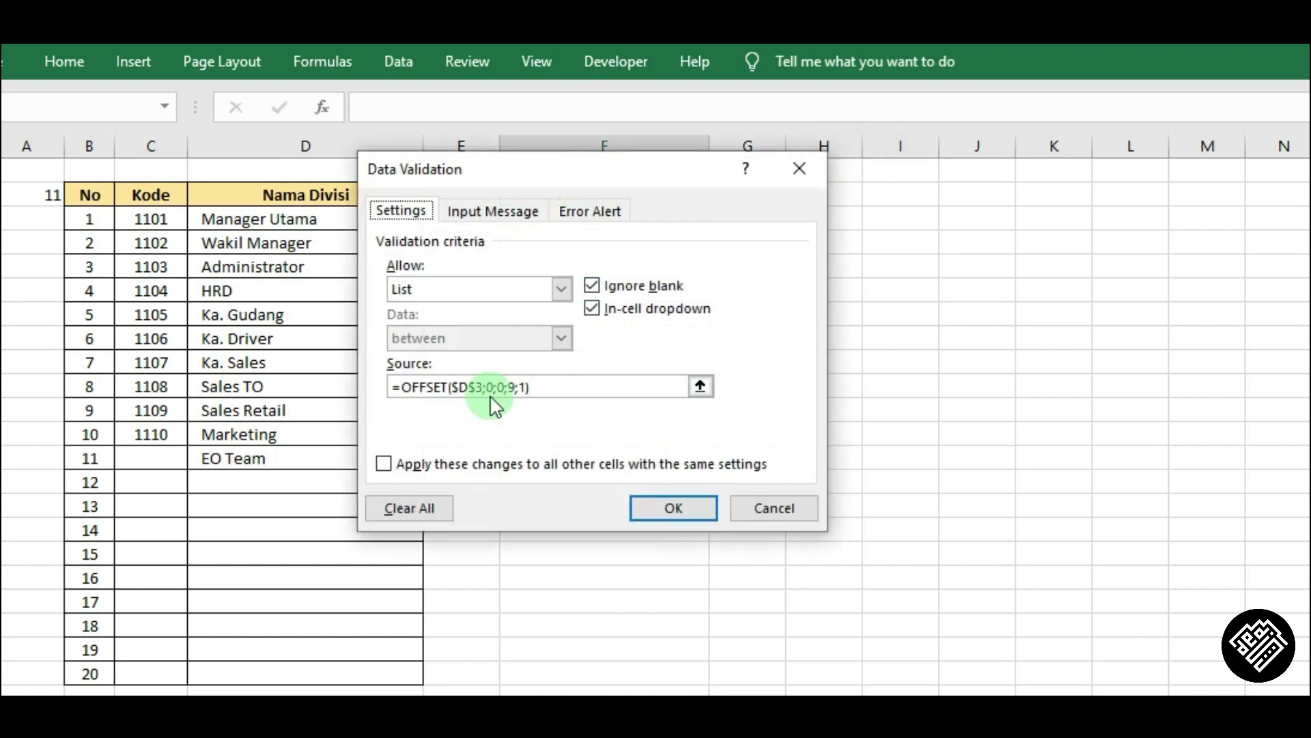
pyautogui.click(512, 387)
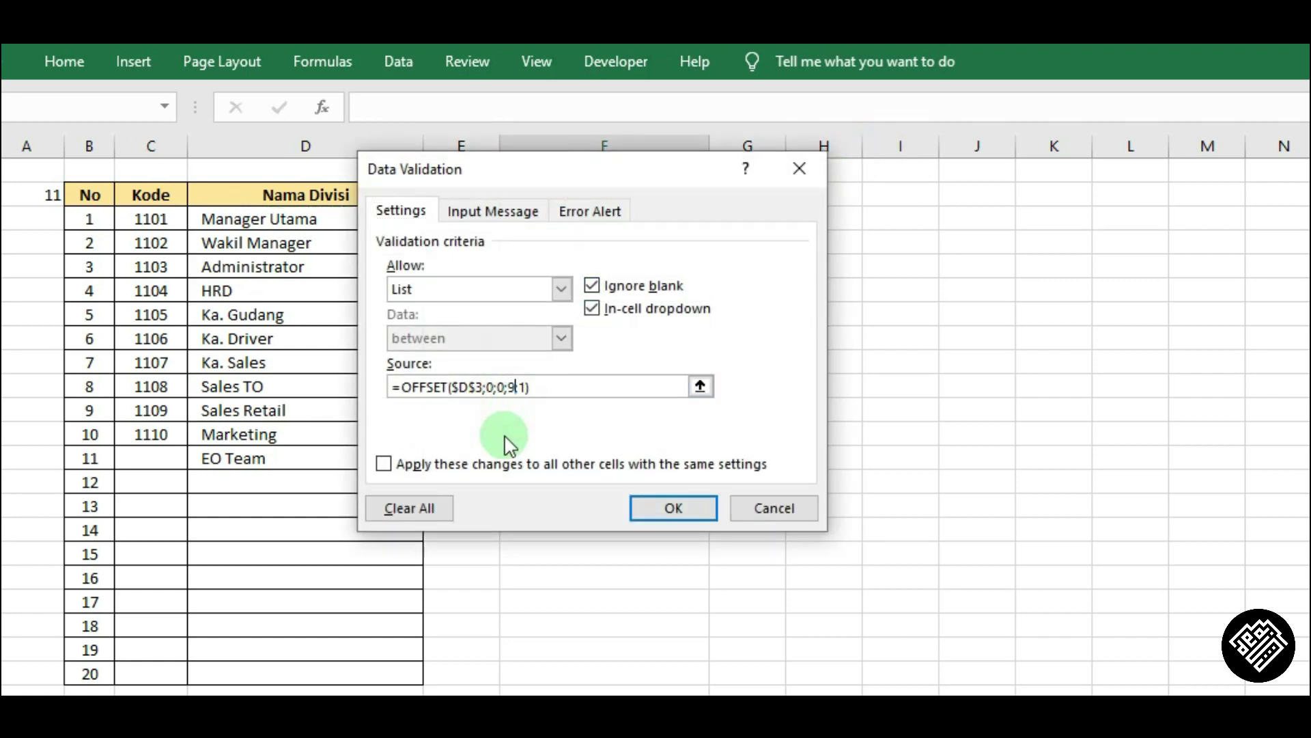
pyautogui.press('BackSpace')
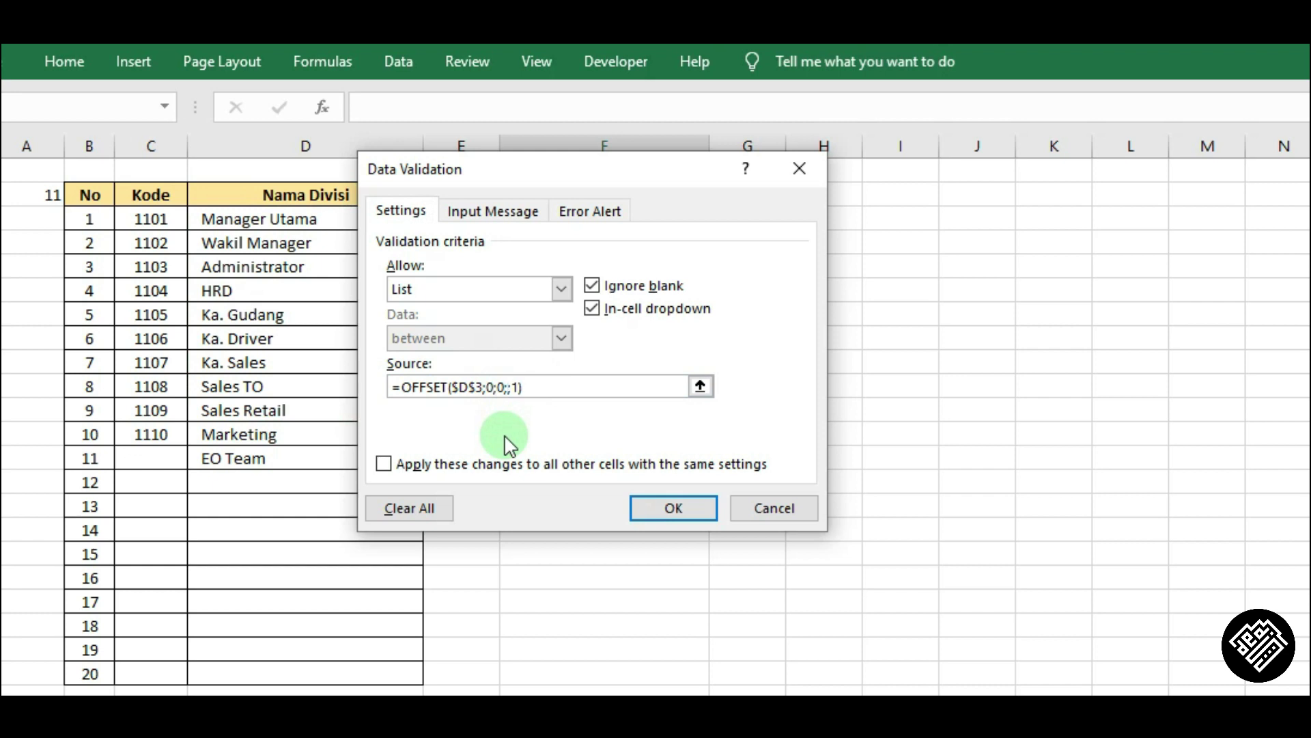
pyautogui.click(29, 200)
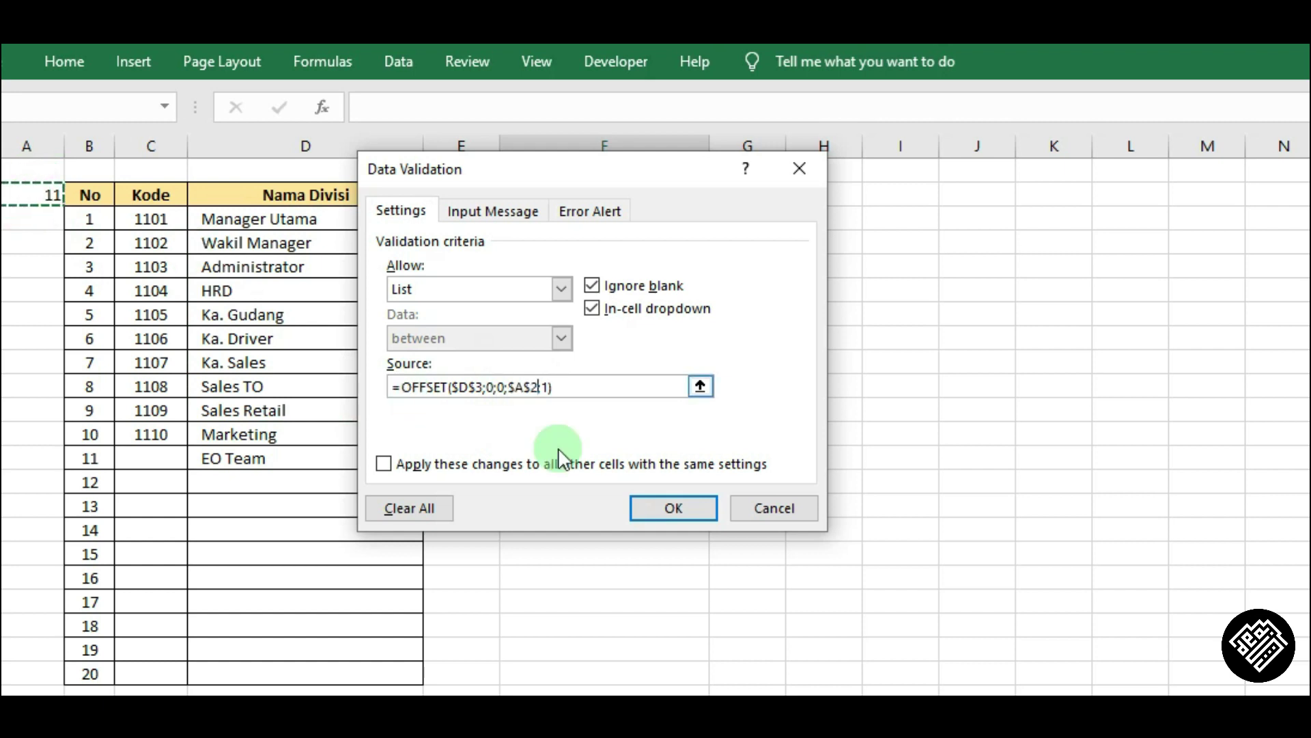
pyautogui.click(696, 511)
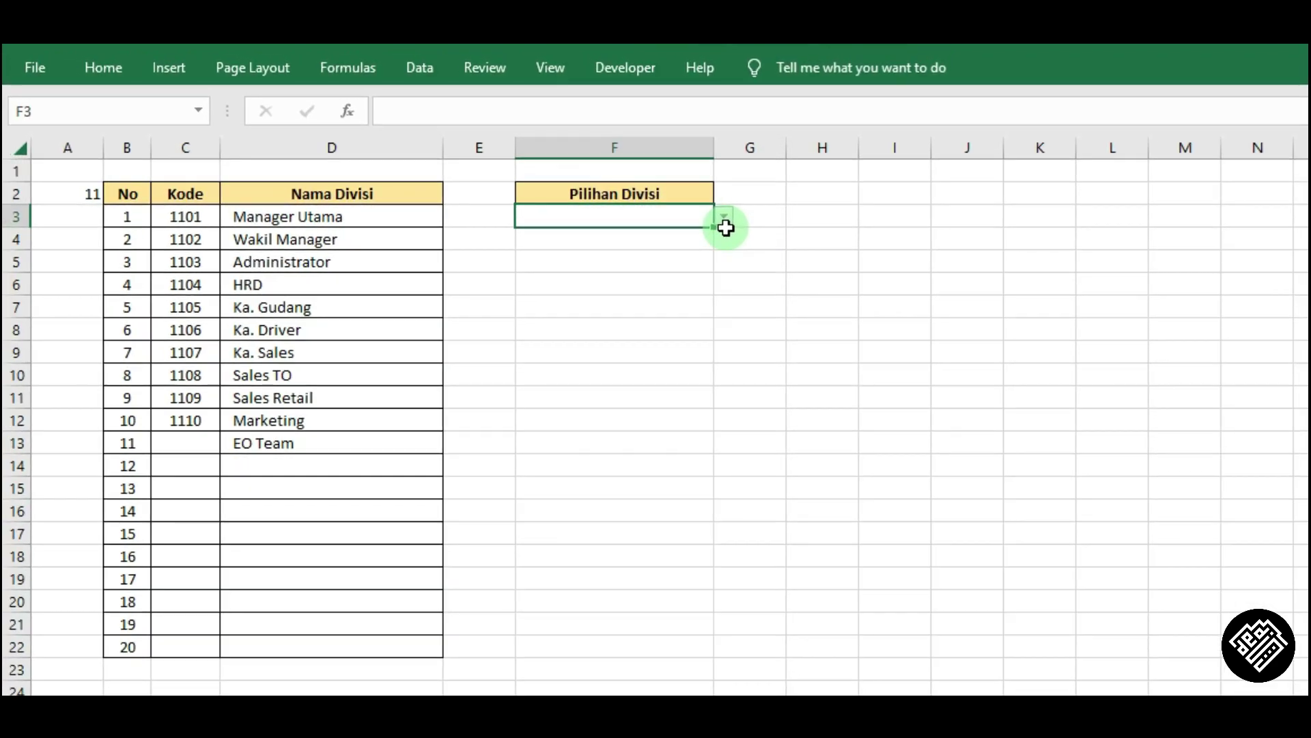
# Step: Check the drop-down list in F3 down to its last entry for EO Team, and close it
pyautogui.click(724, 216)
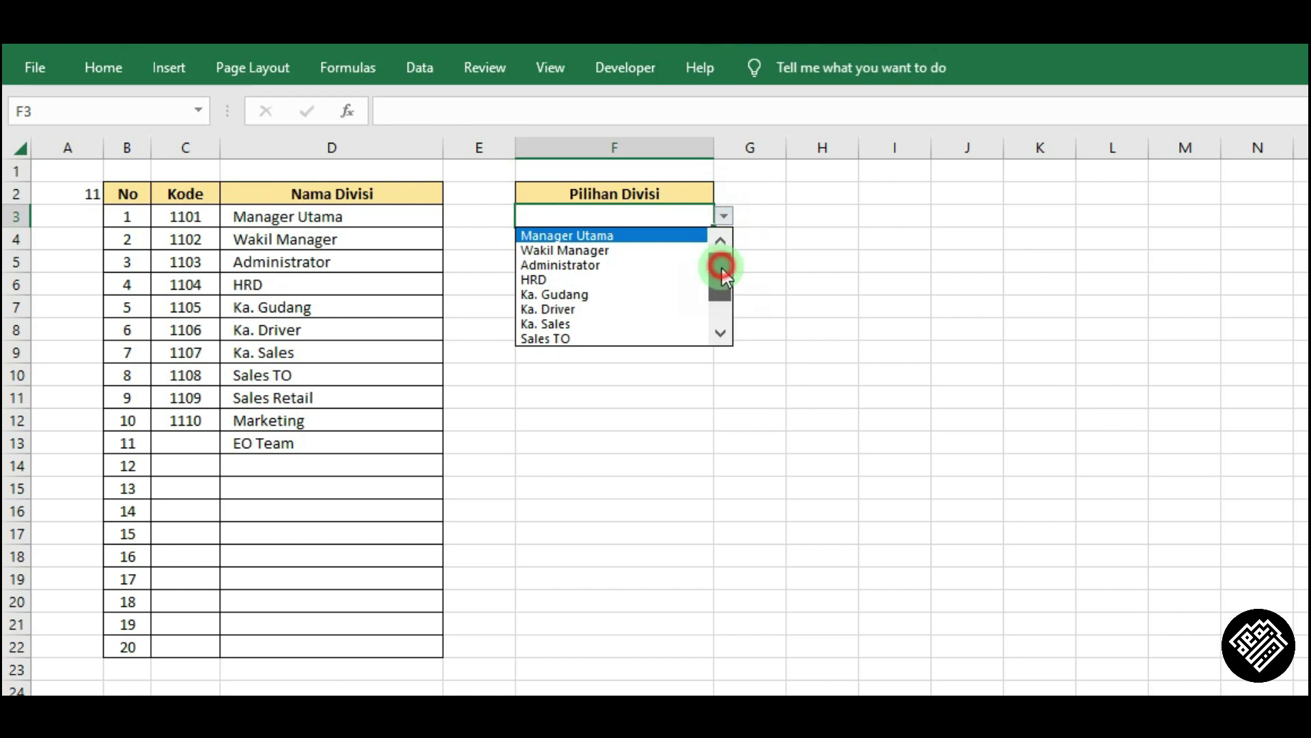
pyautogui.scroll(-1, 722, 294)
pyautogui.click(350, 471)
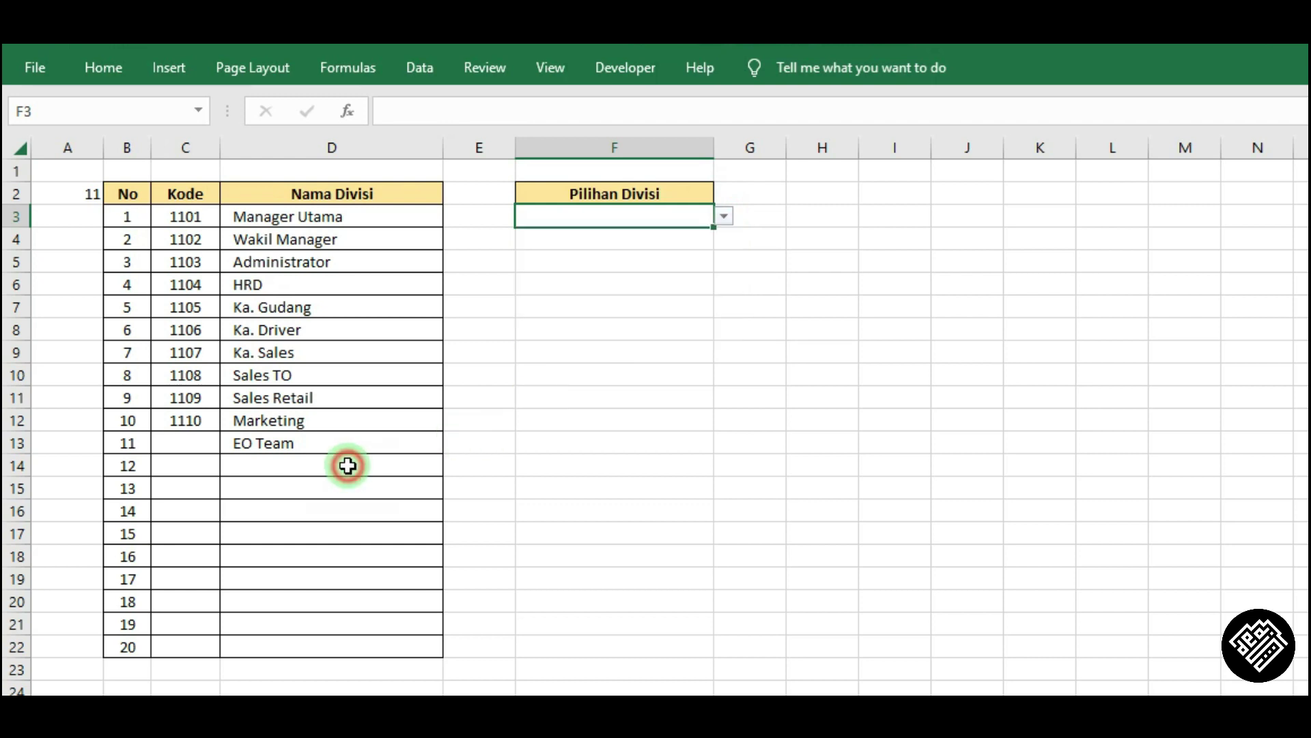
# Step: Add Pengganti as the twelfth Nama Divisi entry in D14
pyautogui.click(318, 465)
pyautogui.write('Pengganti')
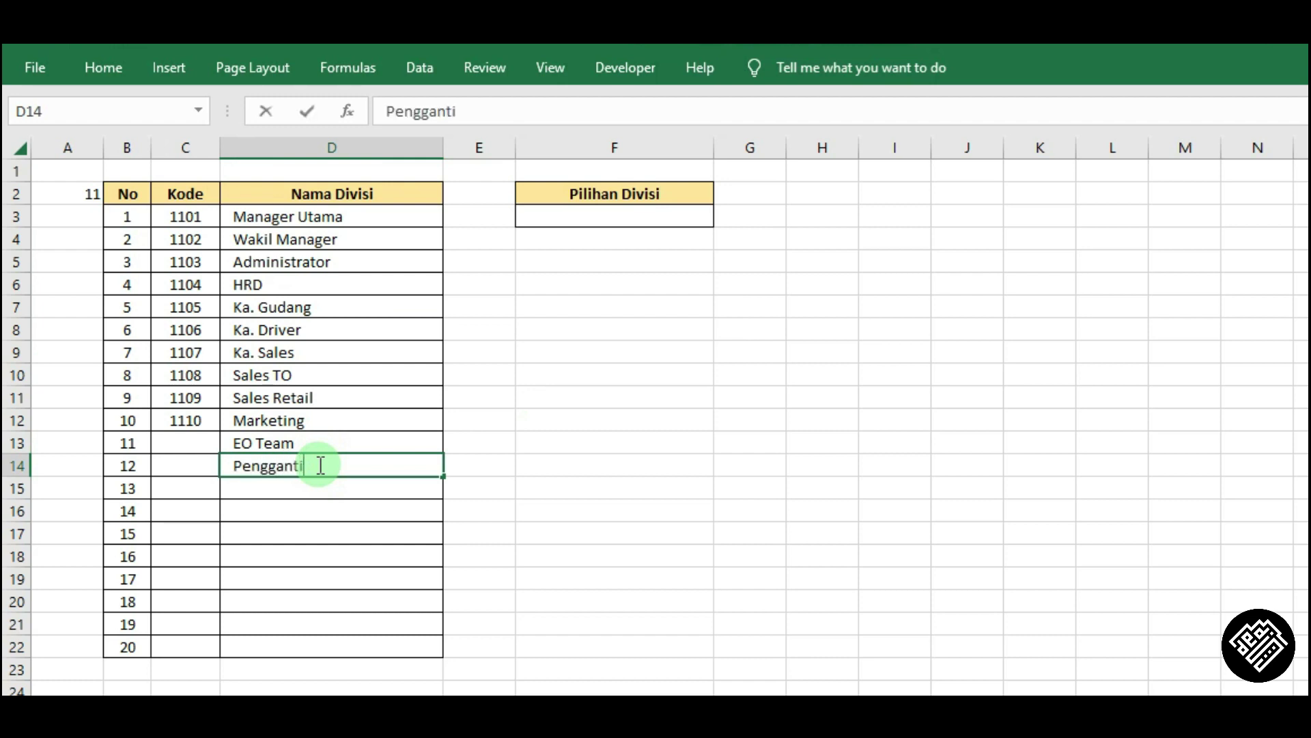
pyautogui.press('Return')
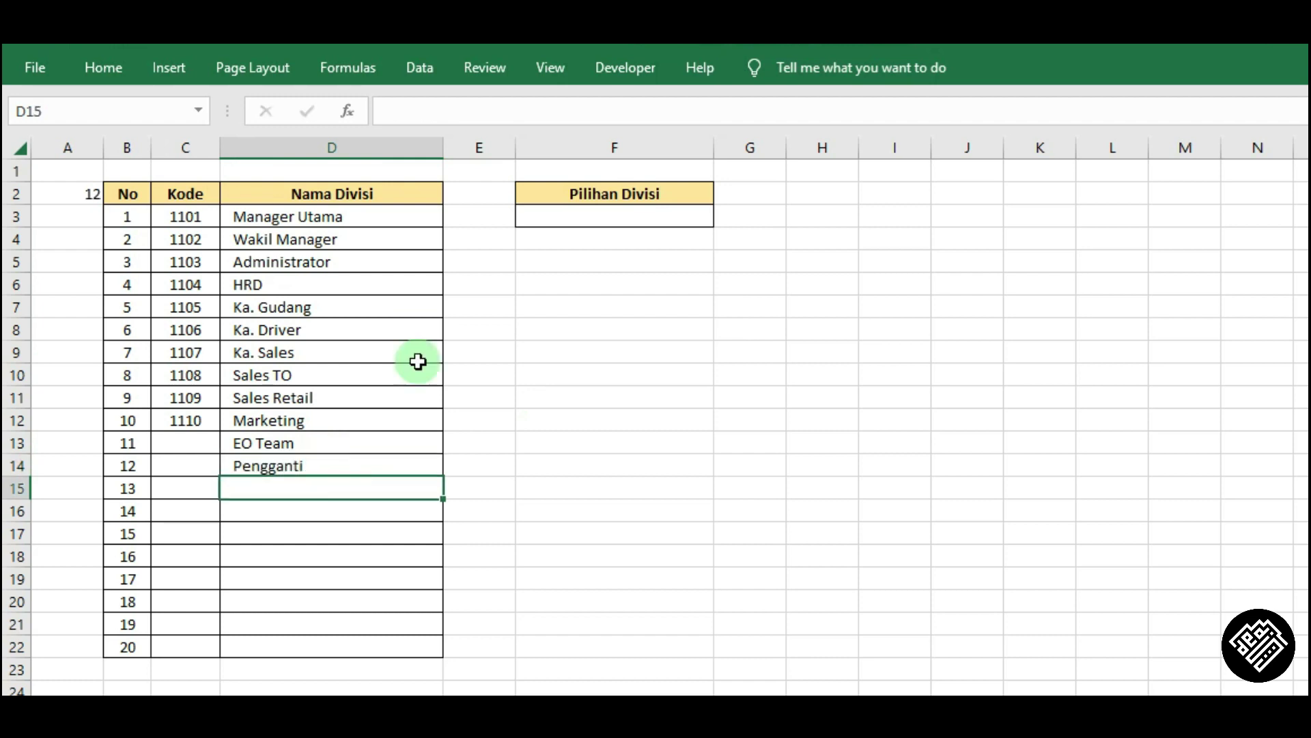
# Step: Check the end of the Pilihan Divisi drop-down list in F3 for the new Pengganti entry, and close it without choosing a division
pyautogui.click(644, 219)
pyautogui.click(726, 218)
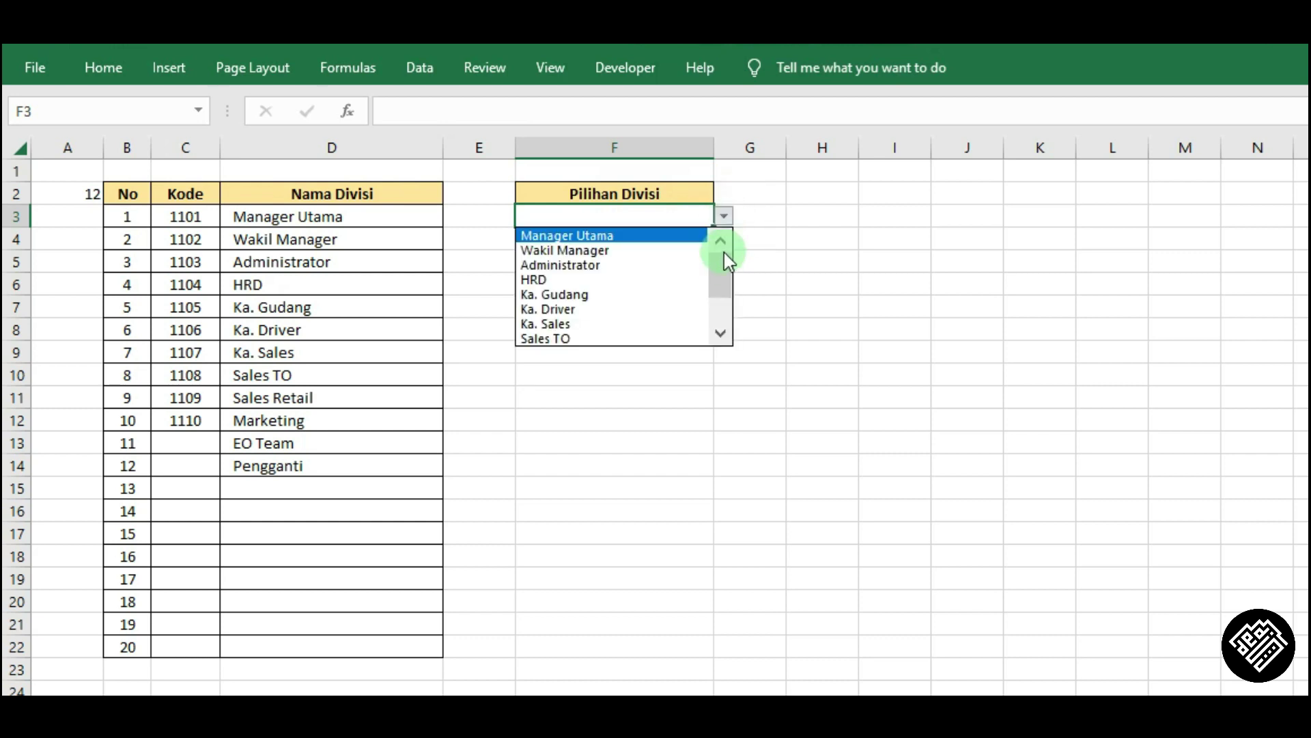
pyautogui.moveTo(725, 253); pyautogui.dragTo(717, 329)
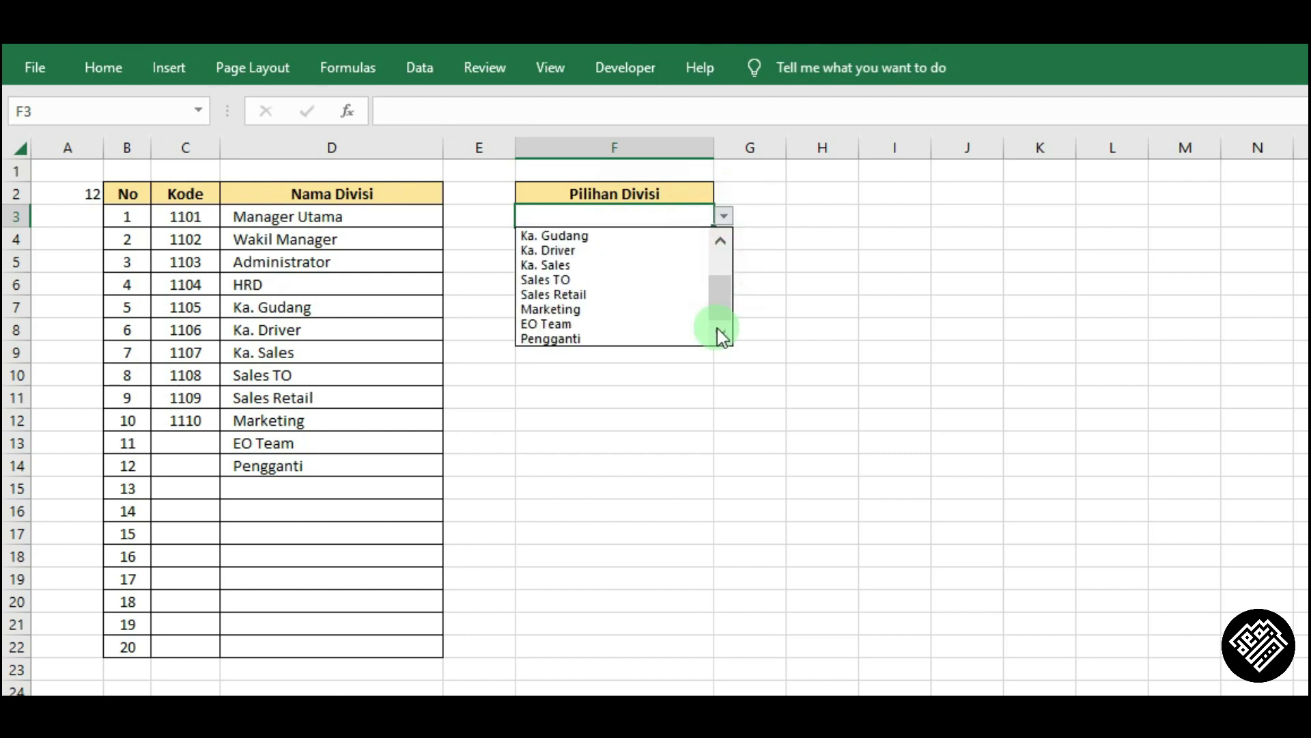
pyautogui.click(808, 279)
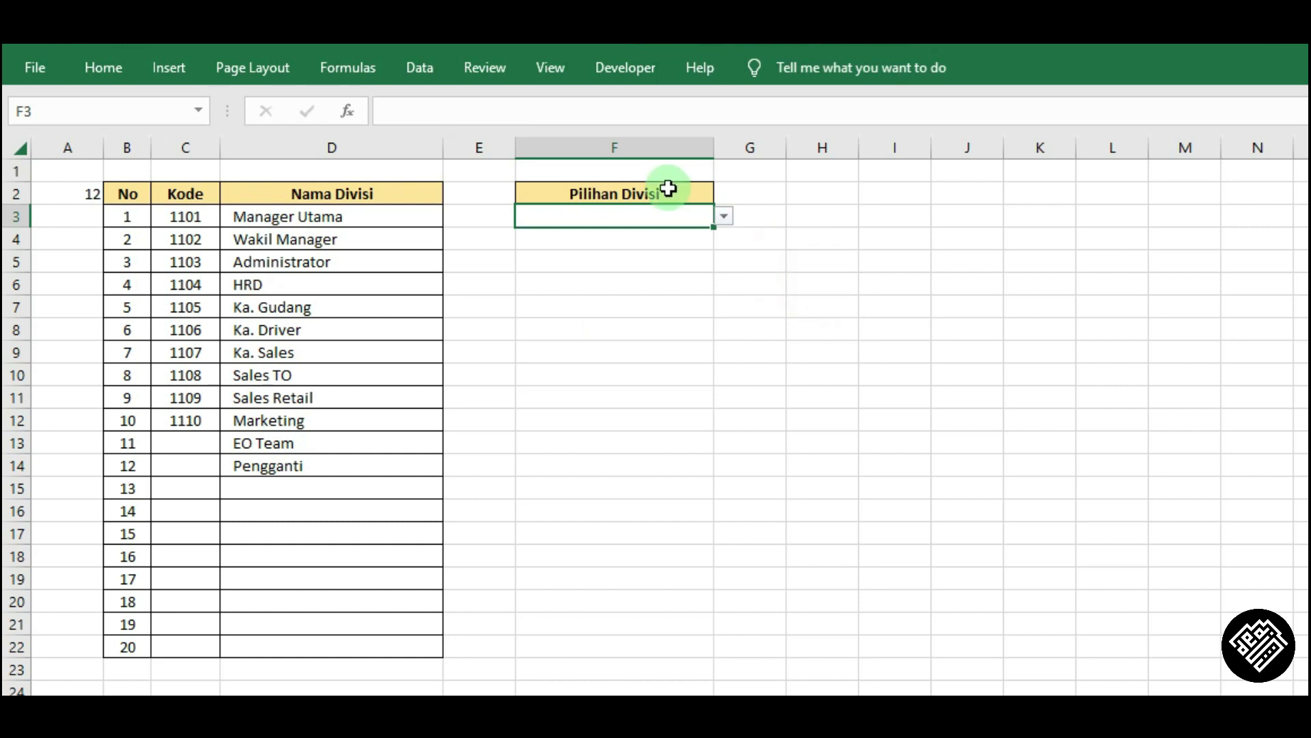
pyautogui.click(670, 187)
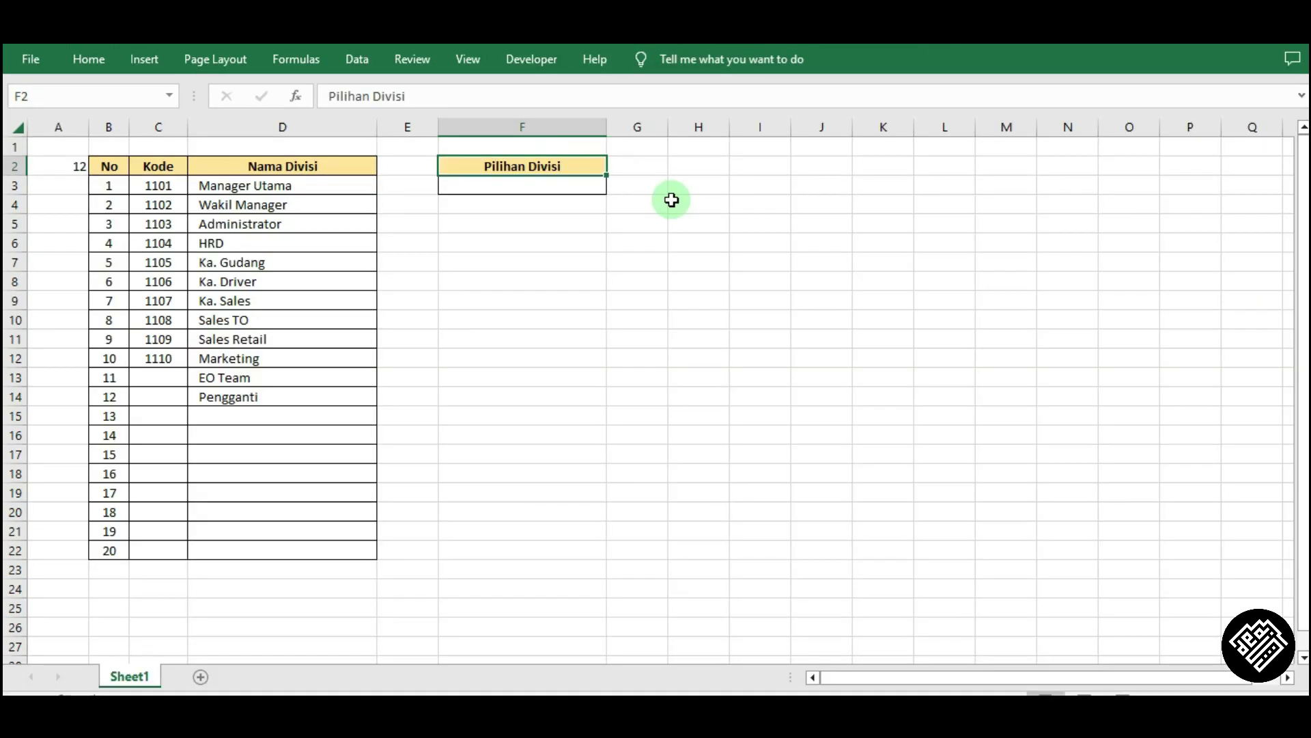